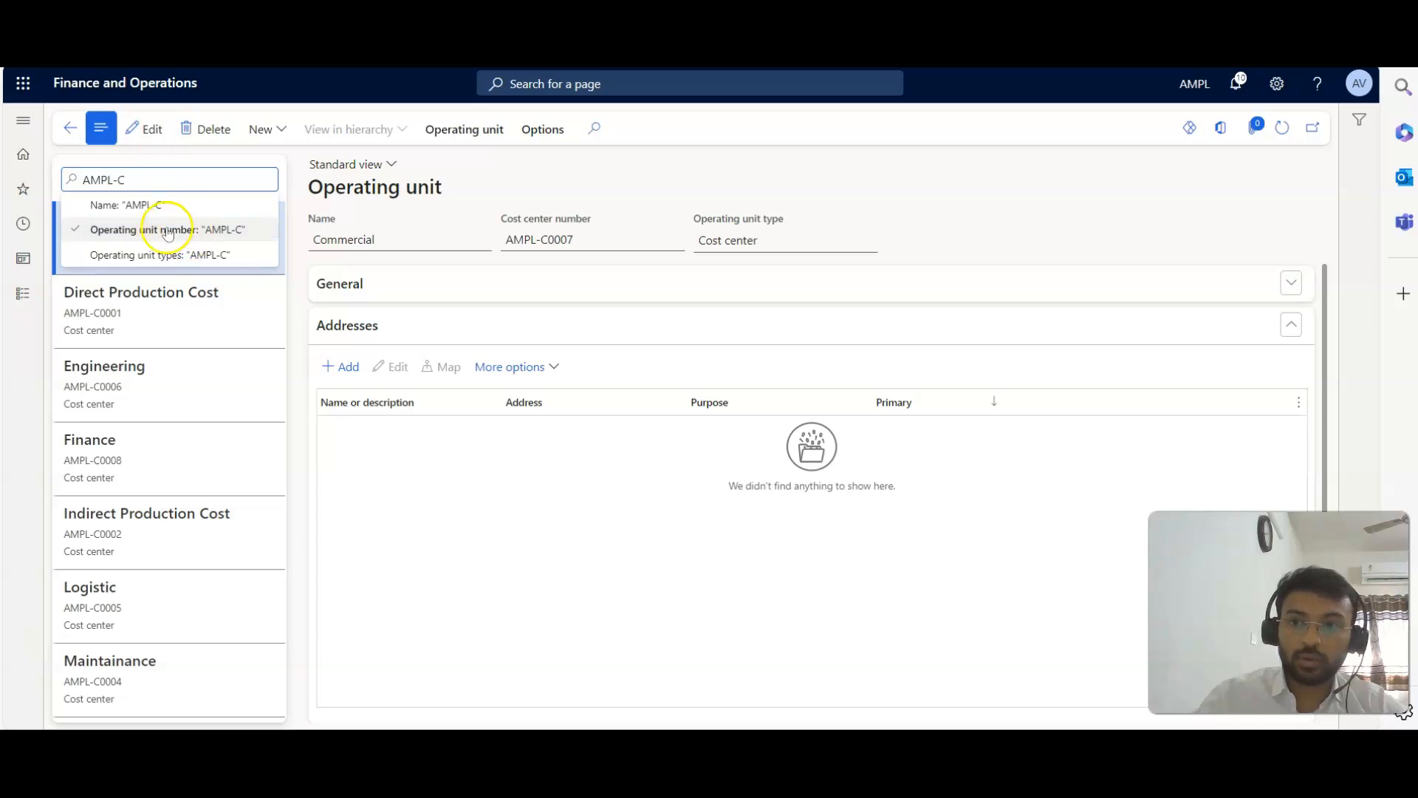
Filter the operating units by operating unit number "AMPL-C".
{"action": "left_click", "coordinate": [188, 232]}
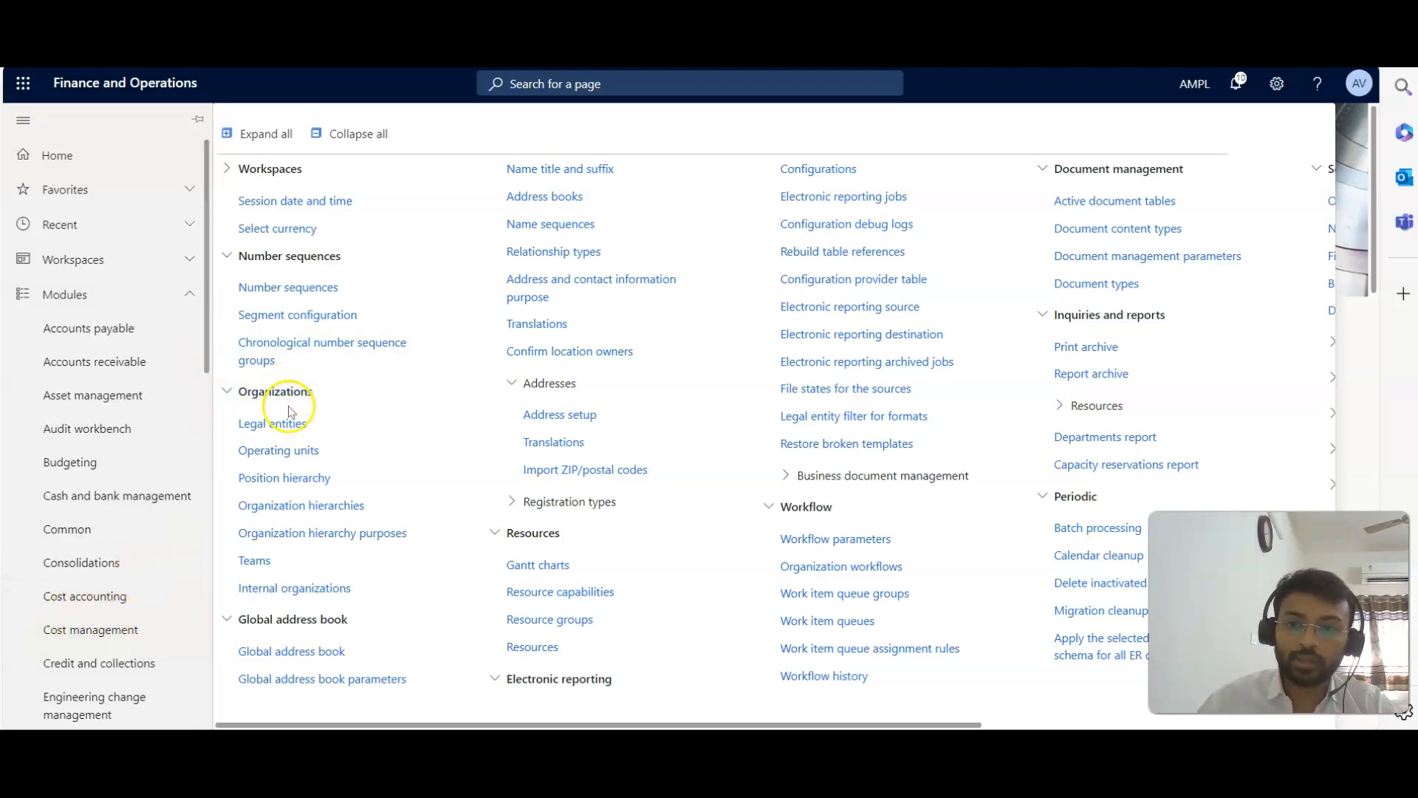
Create a new organization hierarchy named "AMPL Hierarchy".
{"action": "left_click", "coordinate": [351, 515]}
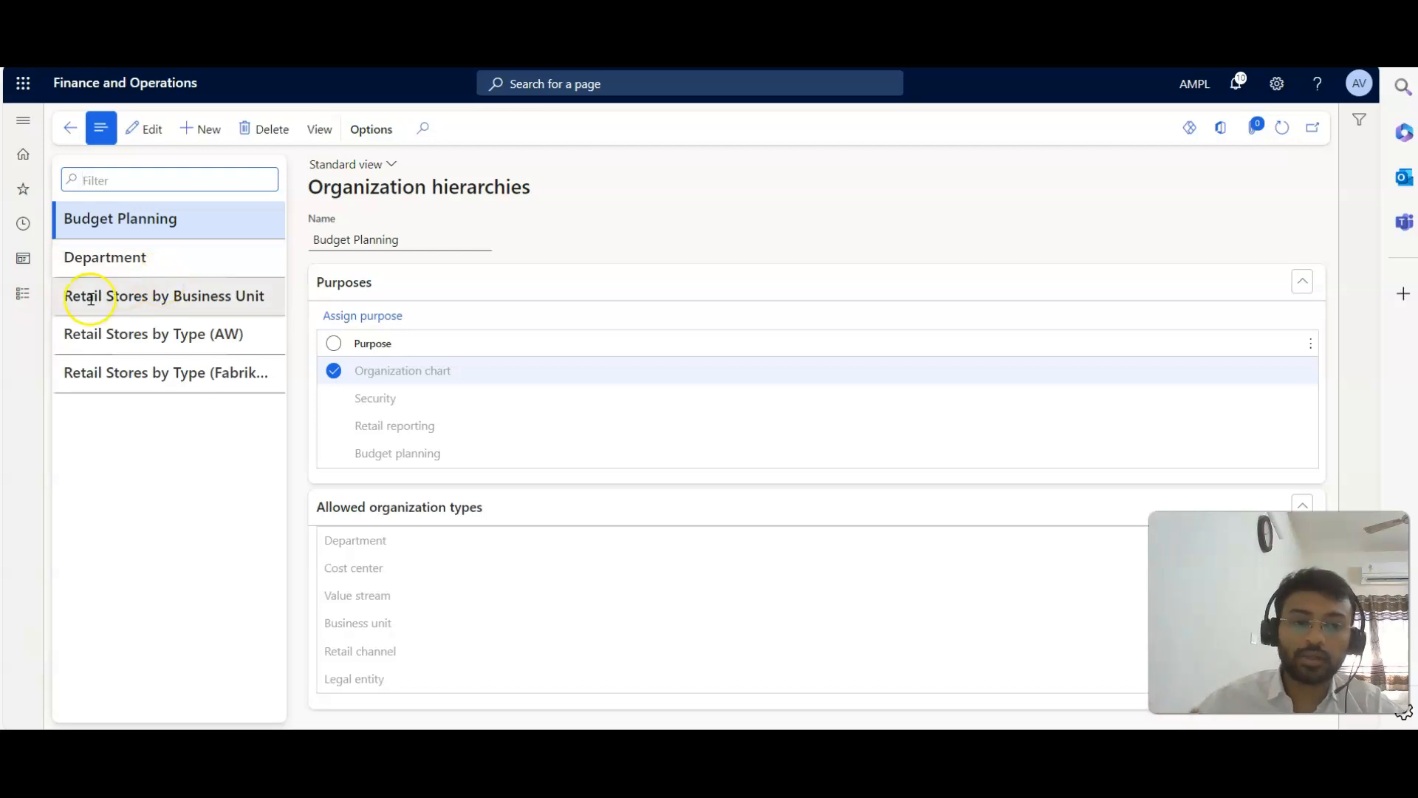
{"action": "left_click", "coordinate": [204, 129]}
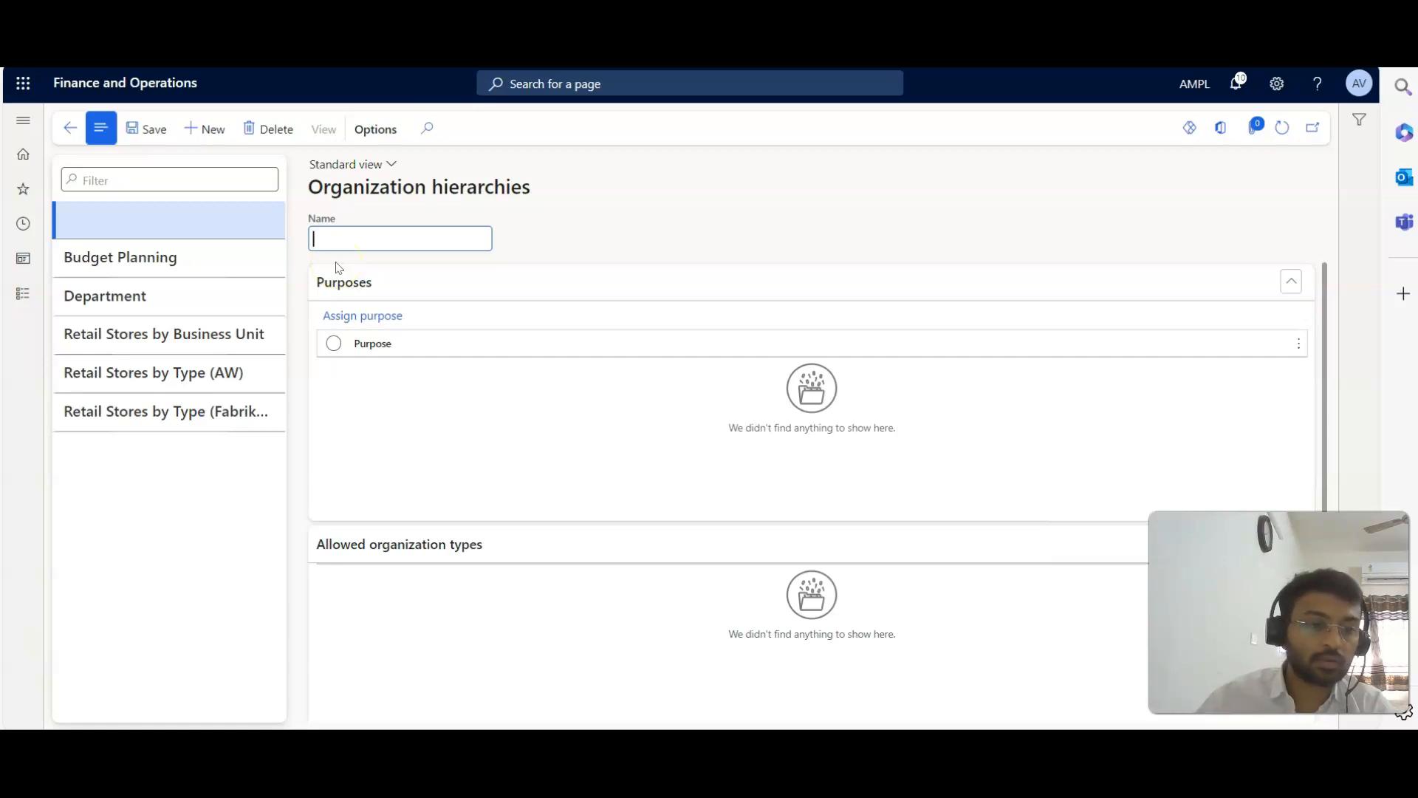
{"action": "type", "text": "AM"}
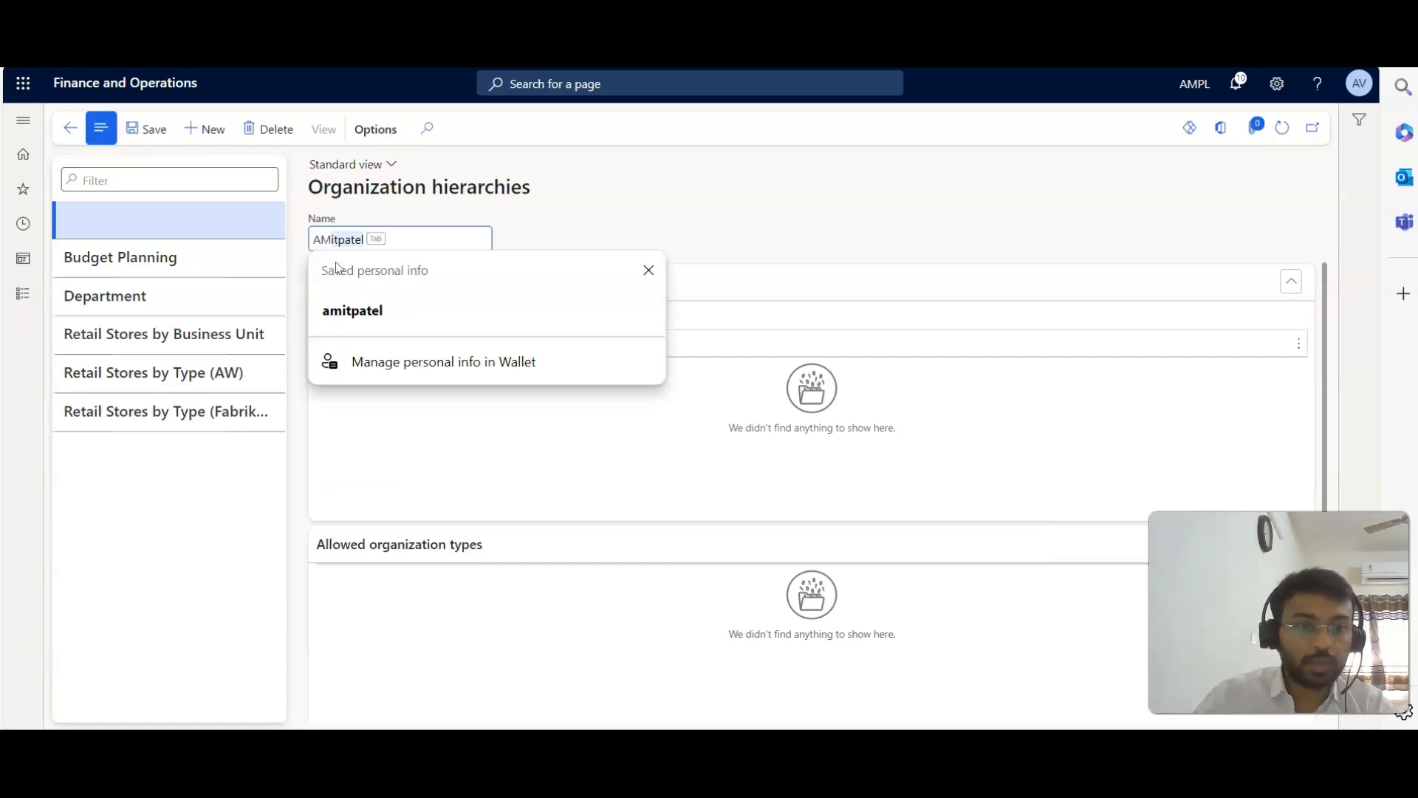
{"action": "type", "text": "PL"}
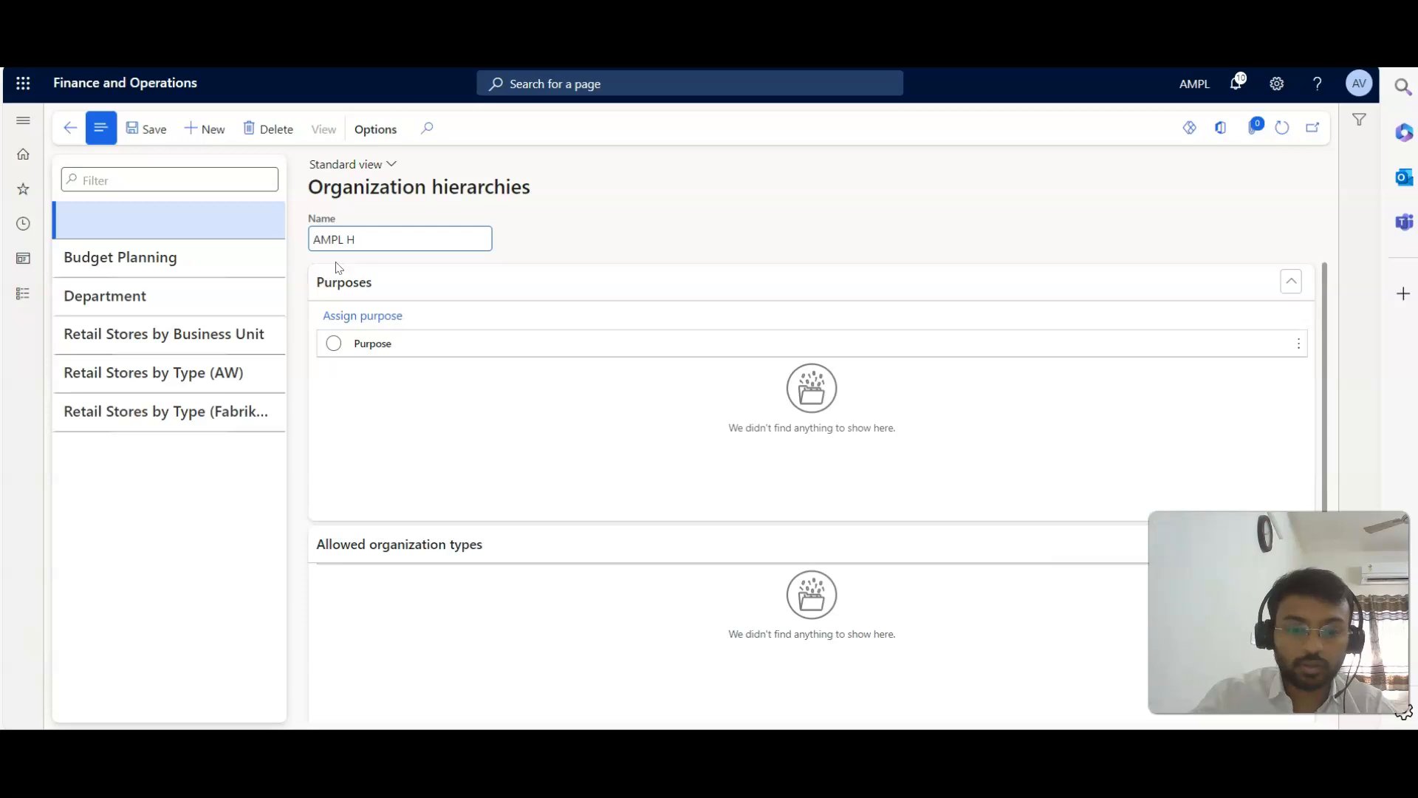
{"action": "type", "text": "Hierarchy"}
{"action": "left_click", "coordinate": [403, 358]}
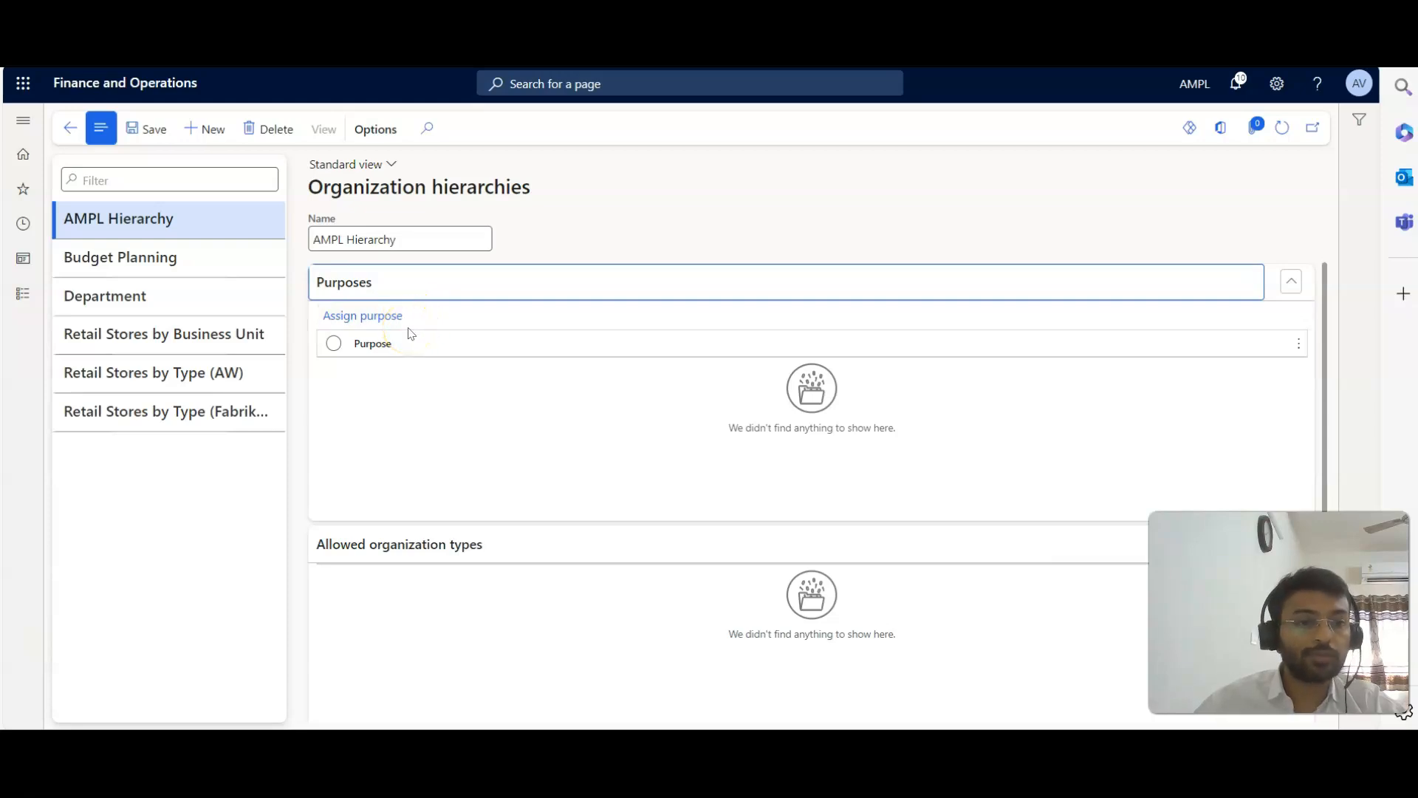
Open the purpose assignment for AMPL Hierarchy and look through the available organization hierarchy purposes.
{"action": "left_click", "coordinate": [385, 327]}
{"action": "left_click", "coordinate": [386, 324]}
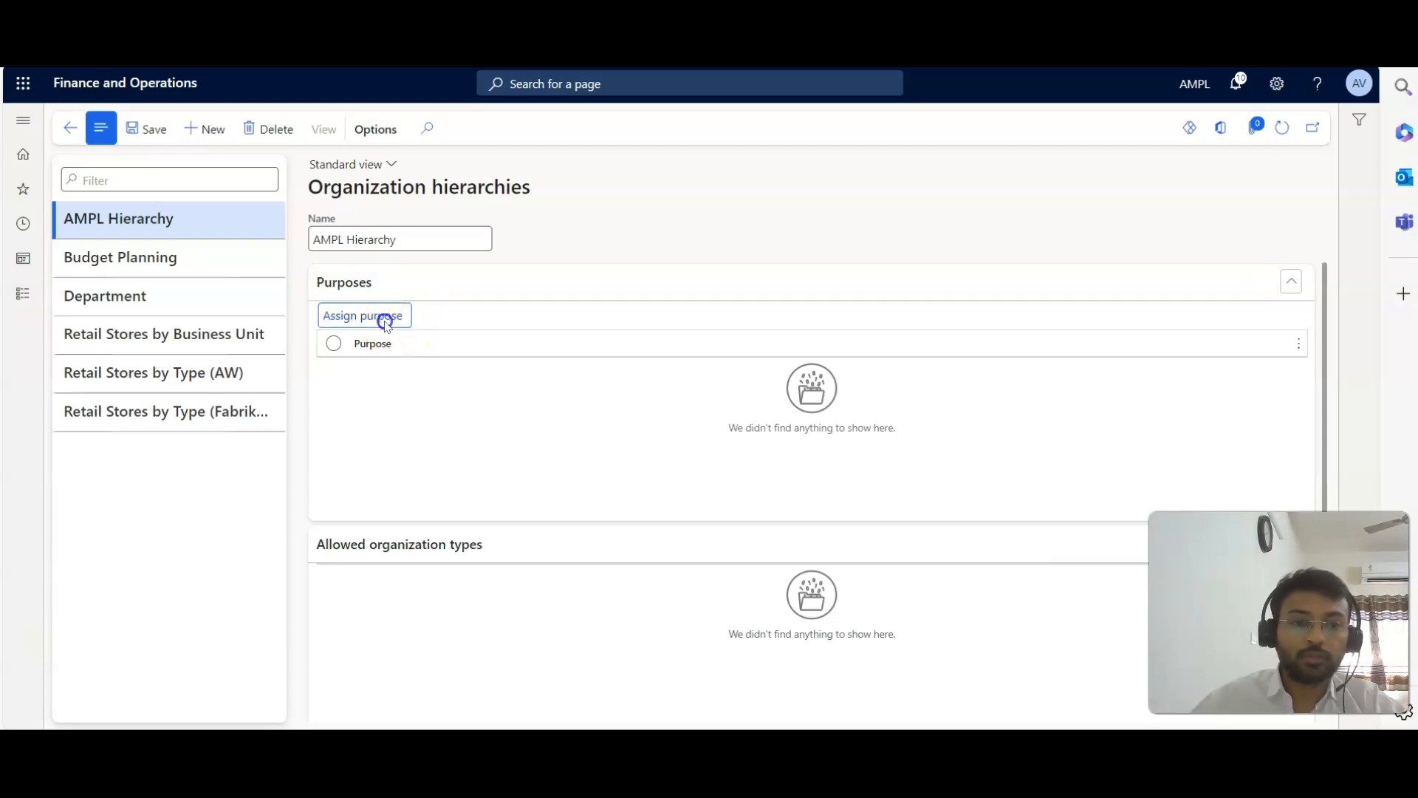
{"action": "scroll", "coordinate": [177, 280], "scroll_direction": "down", "scroll_amount": 3}
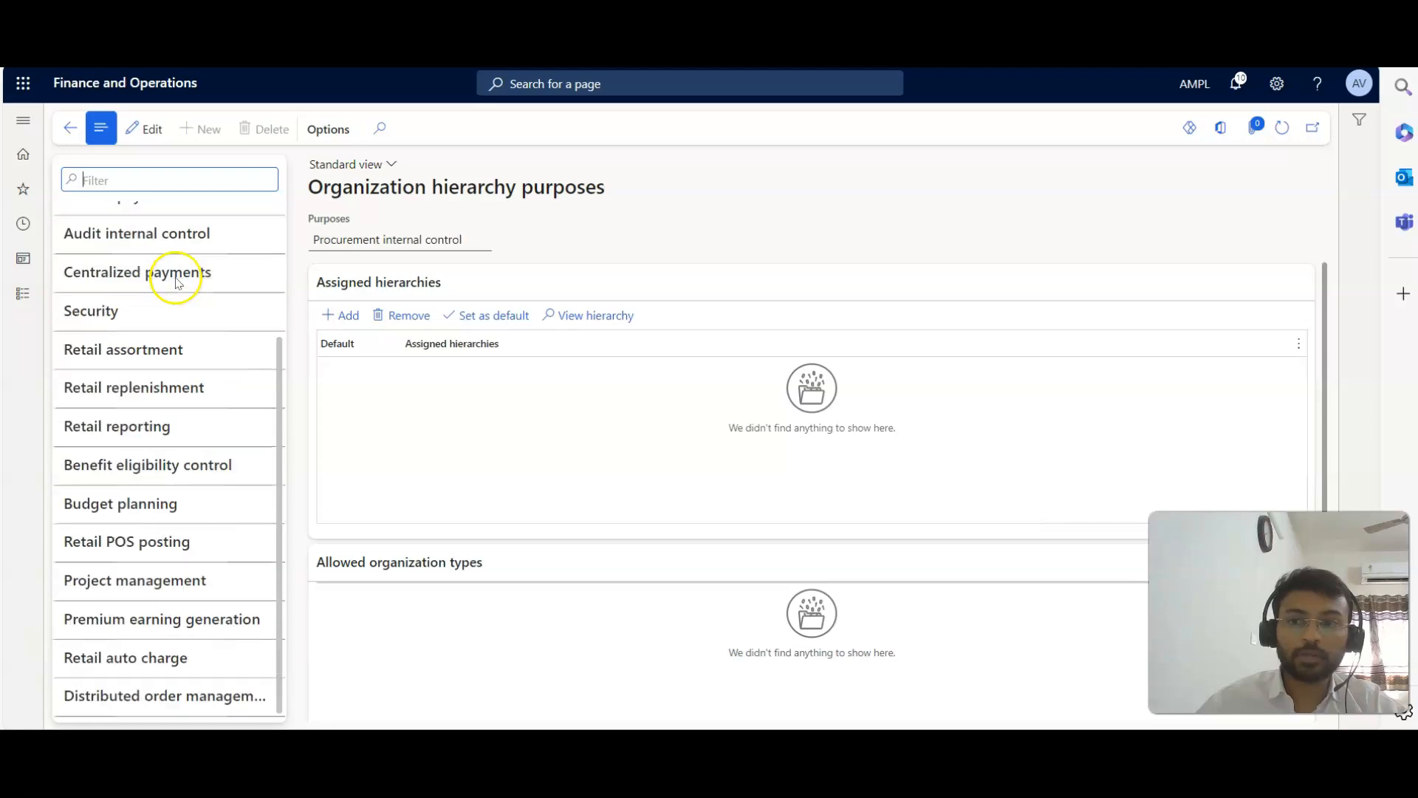
{"action": "scroll", "coordinate": [206, 349], "scroll_direction": "up", "scroll_amount": 3}
{"action": "scroll", "coordinate": [206, 355], "scroll_direction": "down", "scroll_amount": 2}
{"action": "scroll", "coordinate": [206, 357], "scroll_direction": "up", "scroll_amount": 2}
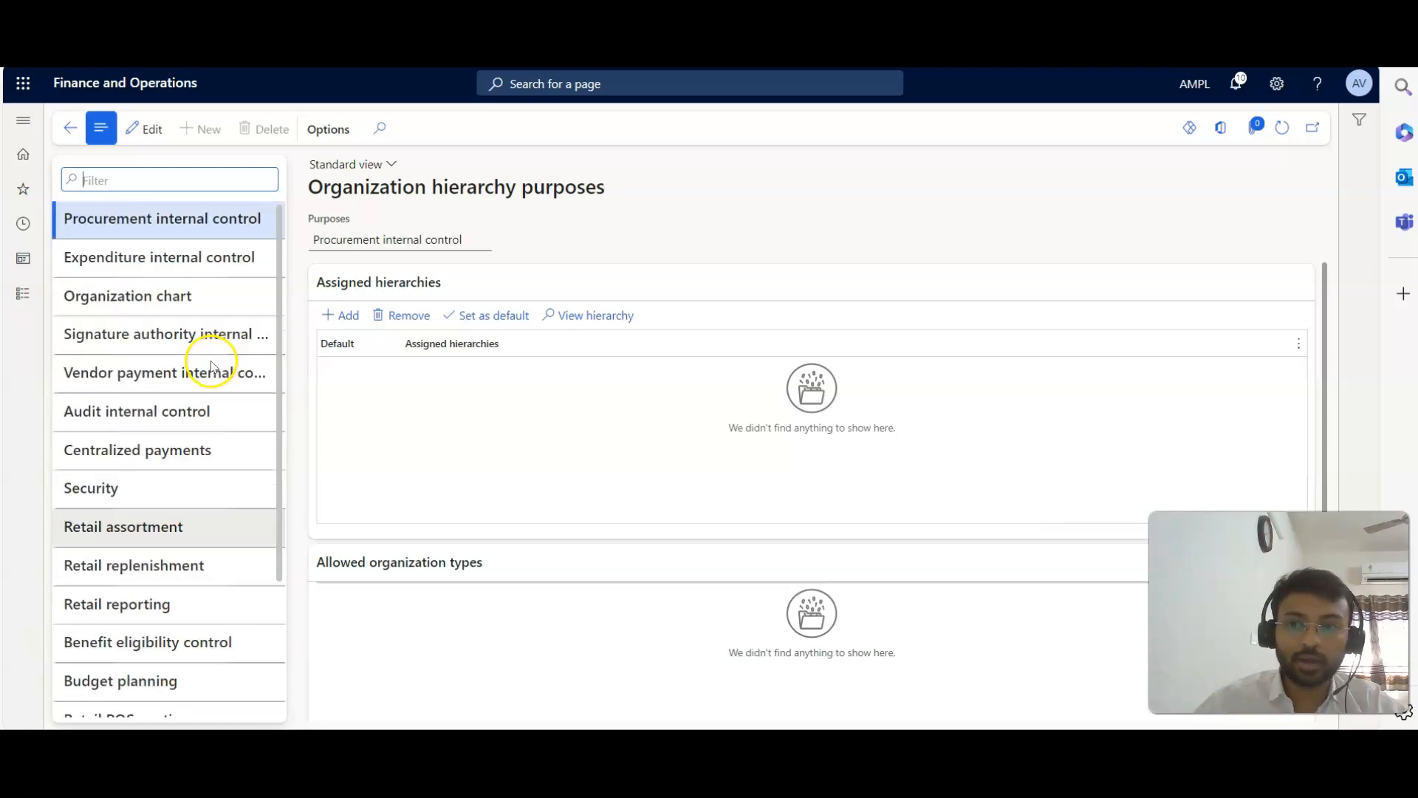
{"action": "scroll", "coordinate": [210, 366], "scroll_direction": "down", "scroll_amount": 3}
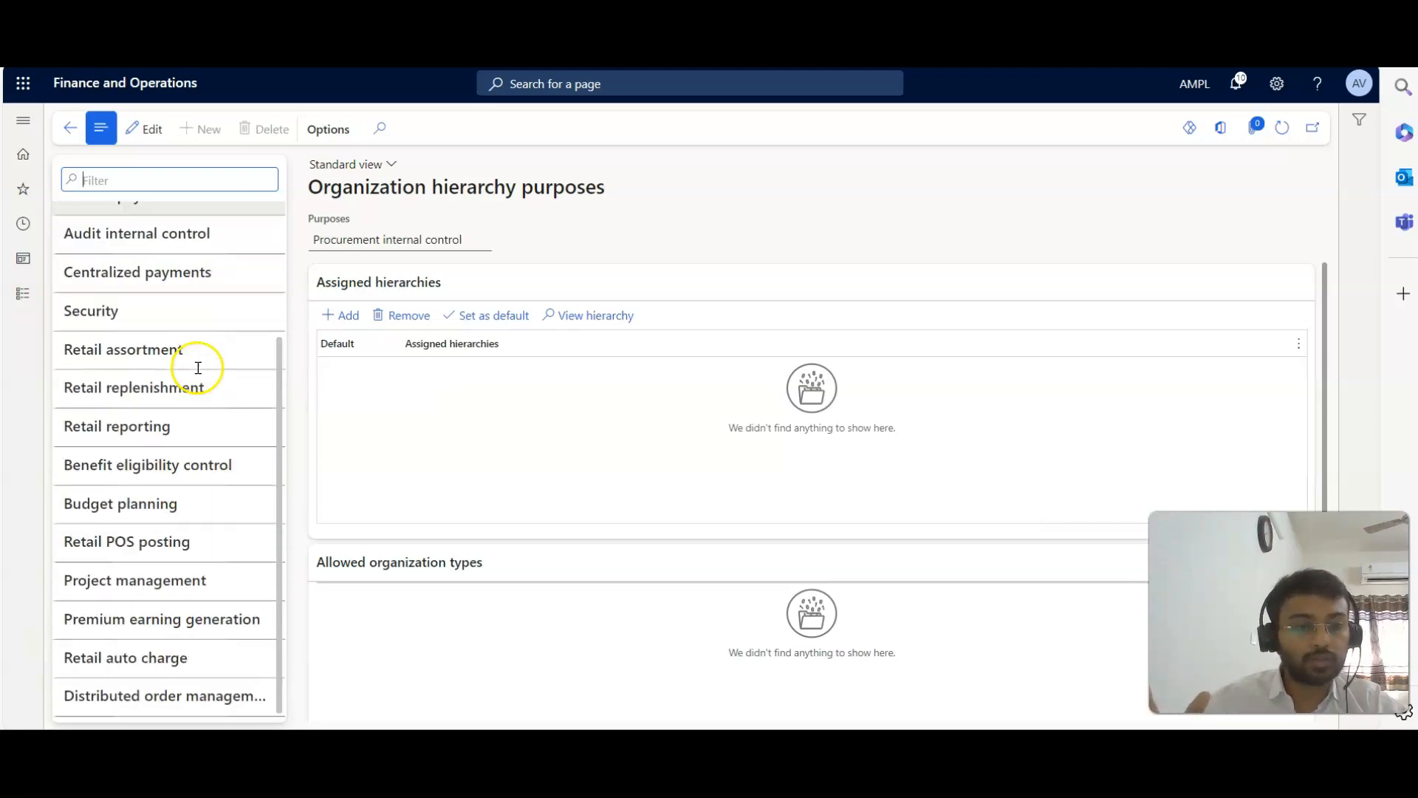
{"action": "scroll", "coordinate": [194, 367], "scroll_direction": "up", "scroll_amount": 3}
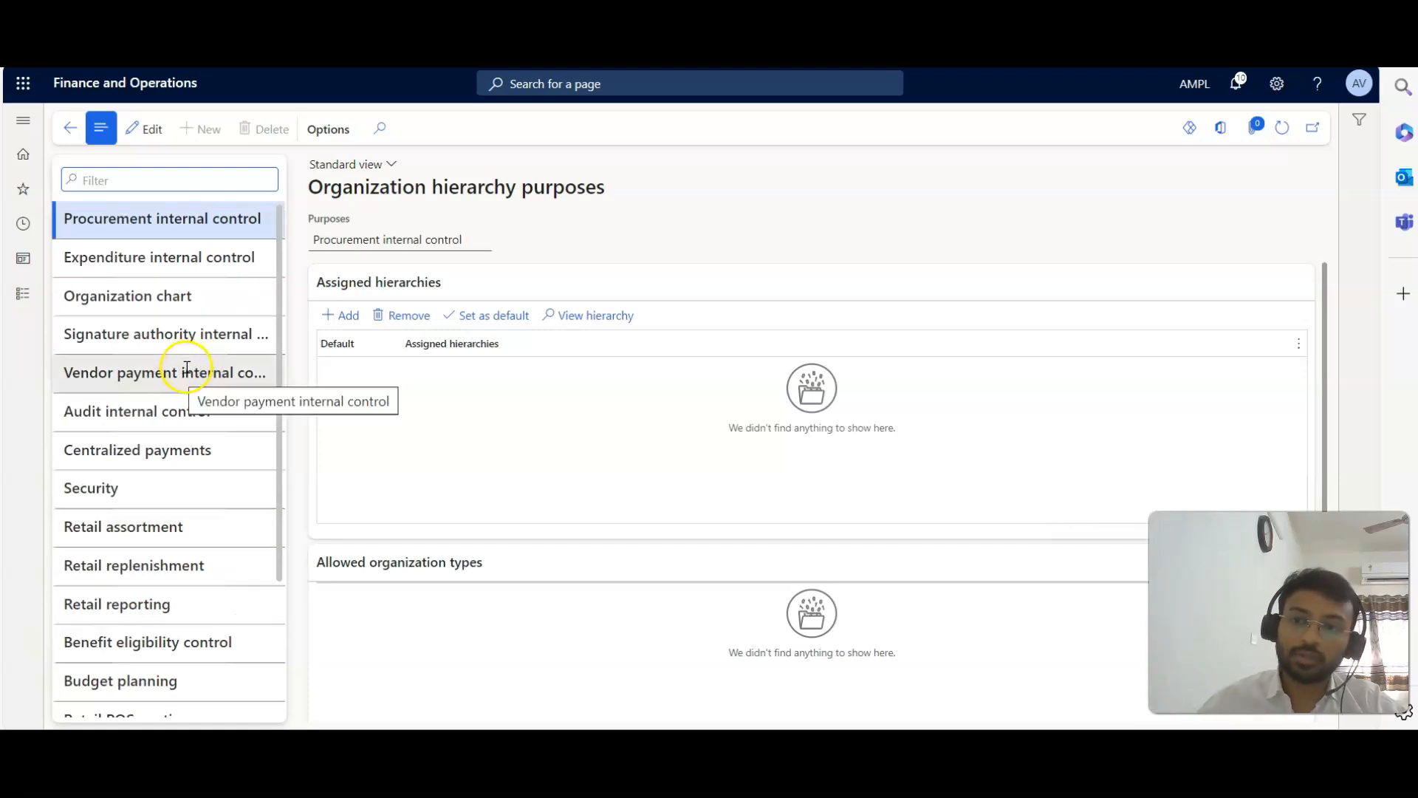
Add AMPL Hierarchy to the hierarchies assigned to the Security purpose.
{"action": "left_click", "coordinate": [161, 496]}
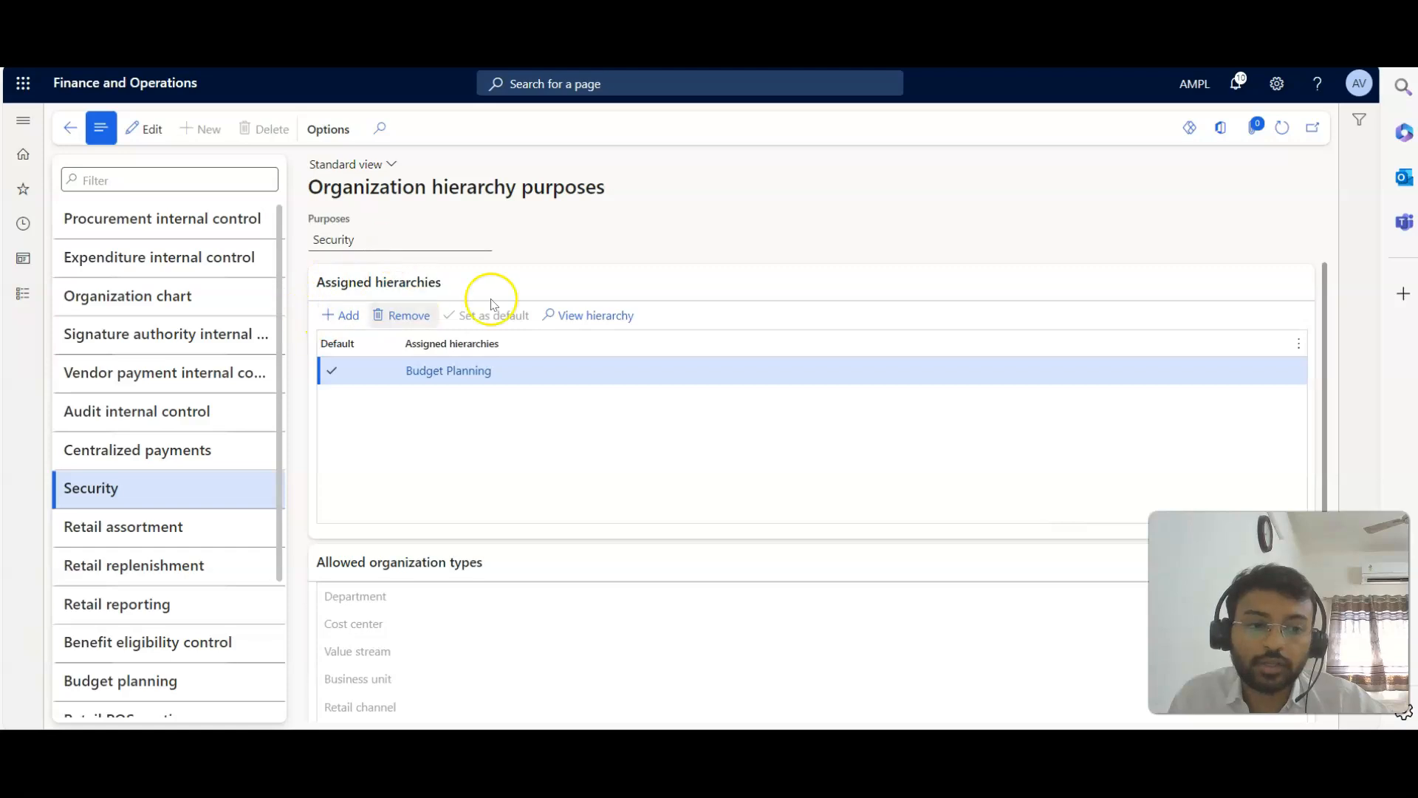
{"action": "left_click", "coordinate": [327, 316]}
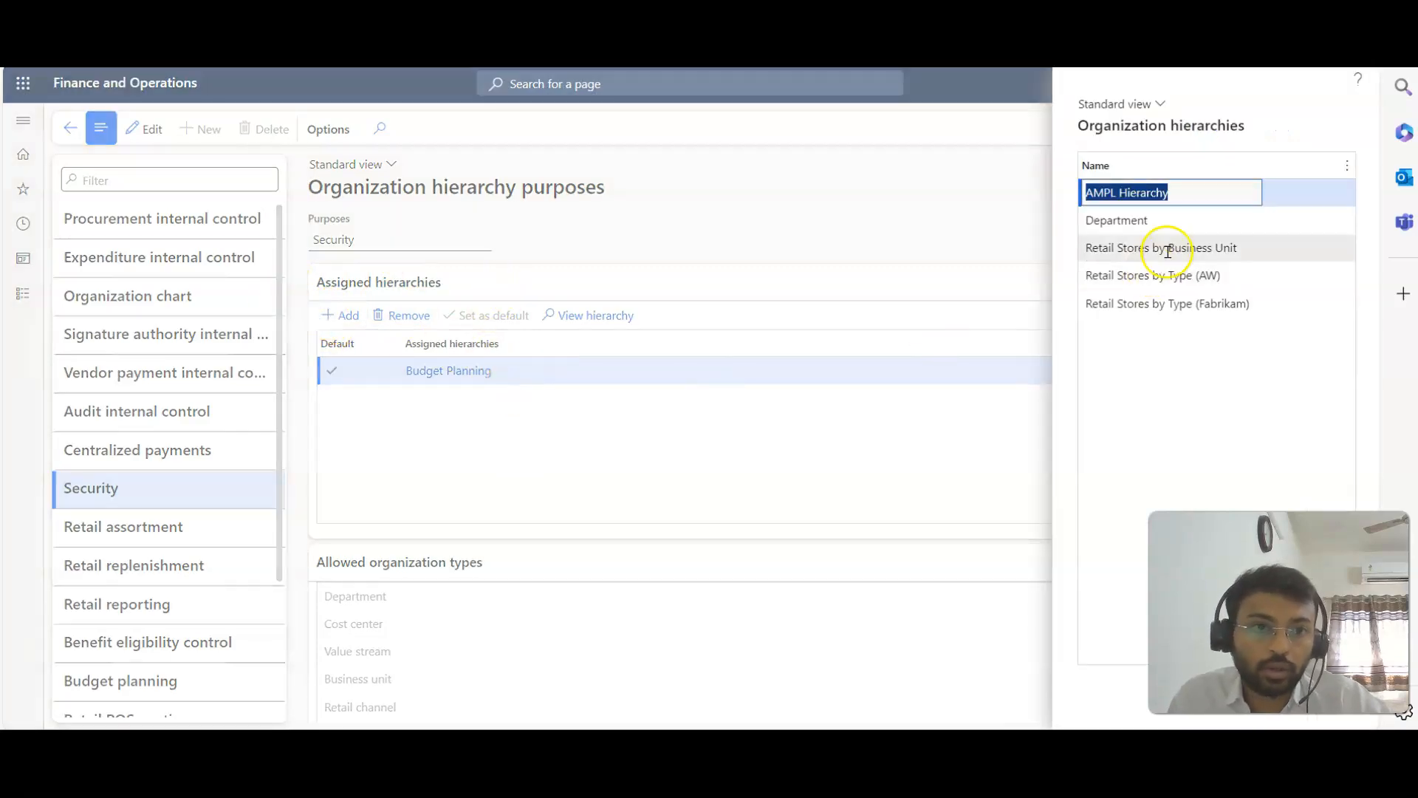
{"action": "left_click", "coordinate": [1203, 195]}
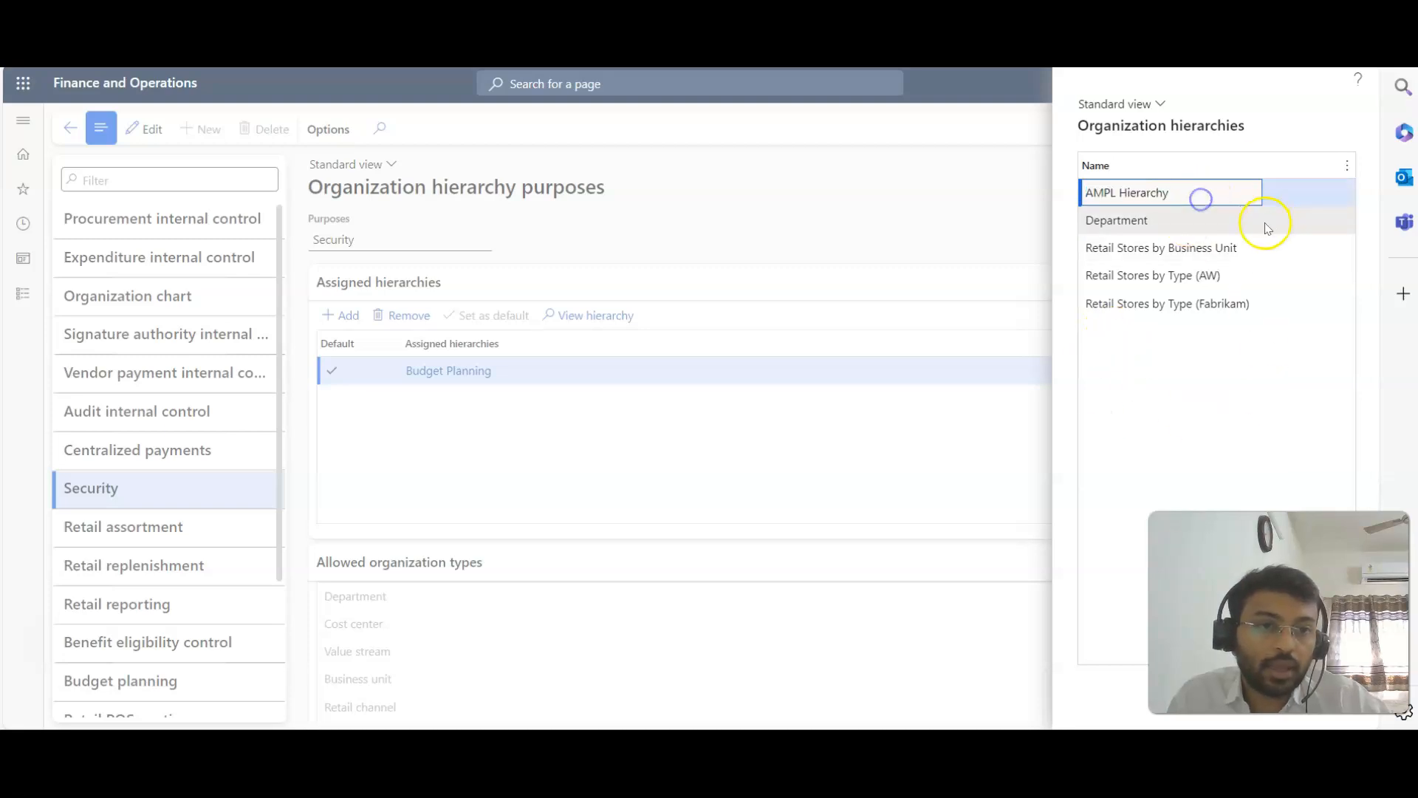
{"action": "left_click", "coordinate": [1261, 185]}
{"action": "left_click", "coordinate": [1277, 704]}
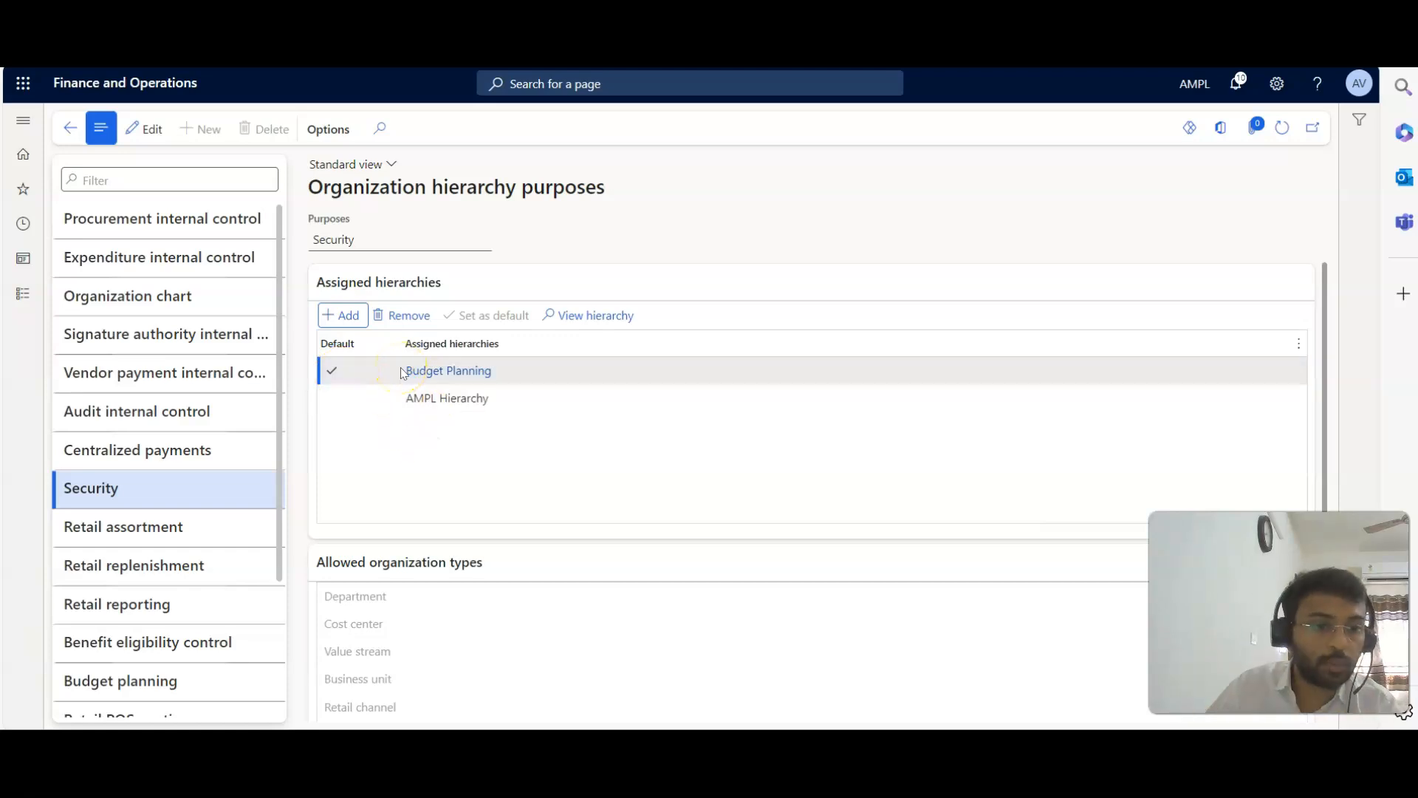
Make AMPL Hierarchy the default hierarchy for the Security purpose.
{"action": "left_click", "coordinate": [399, 380]}
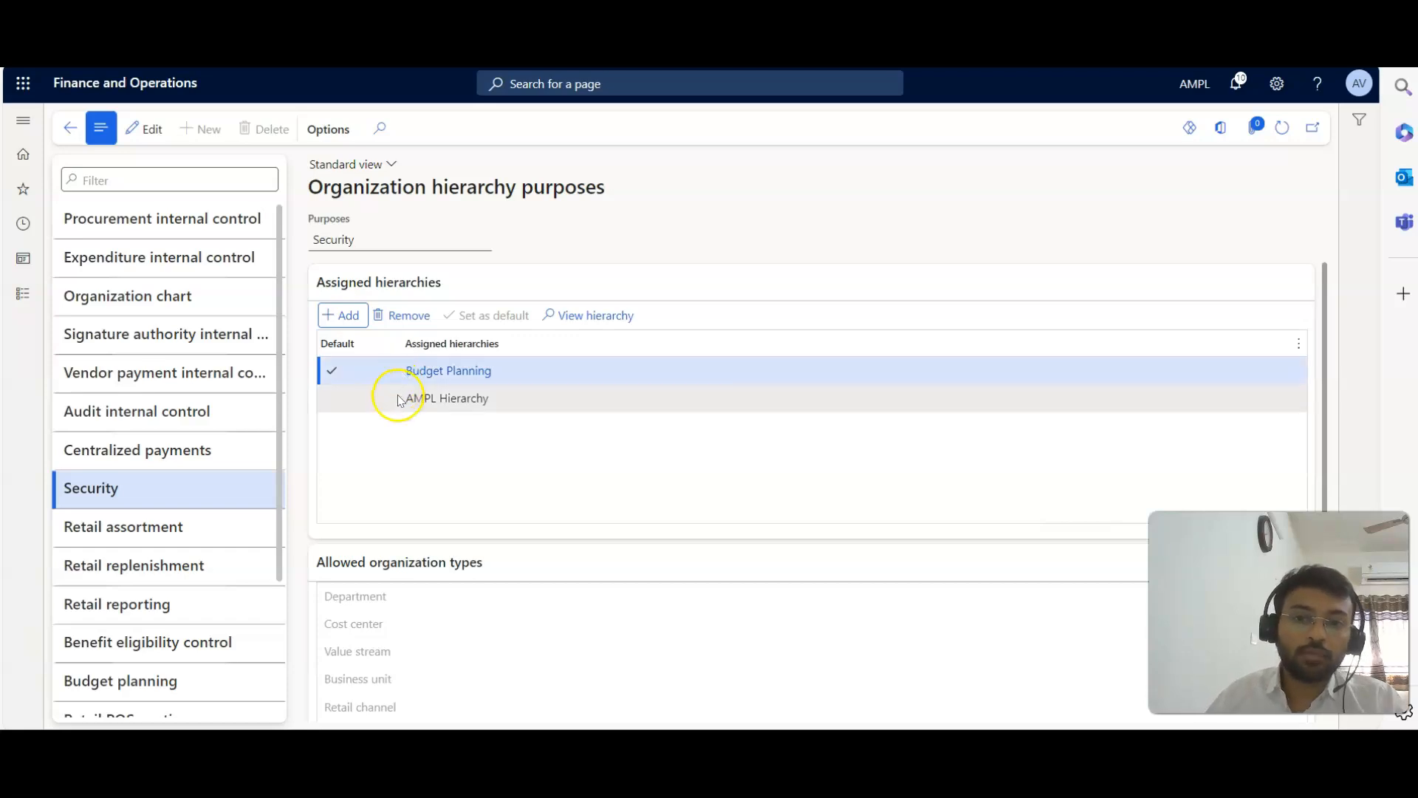
{"action": "left_click", "coordinate": [398, 400]}
{"action": "left_click", "coordinate": [489, 316]}
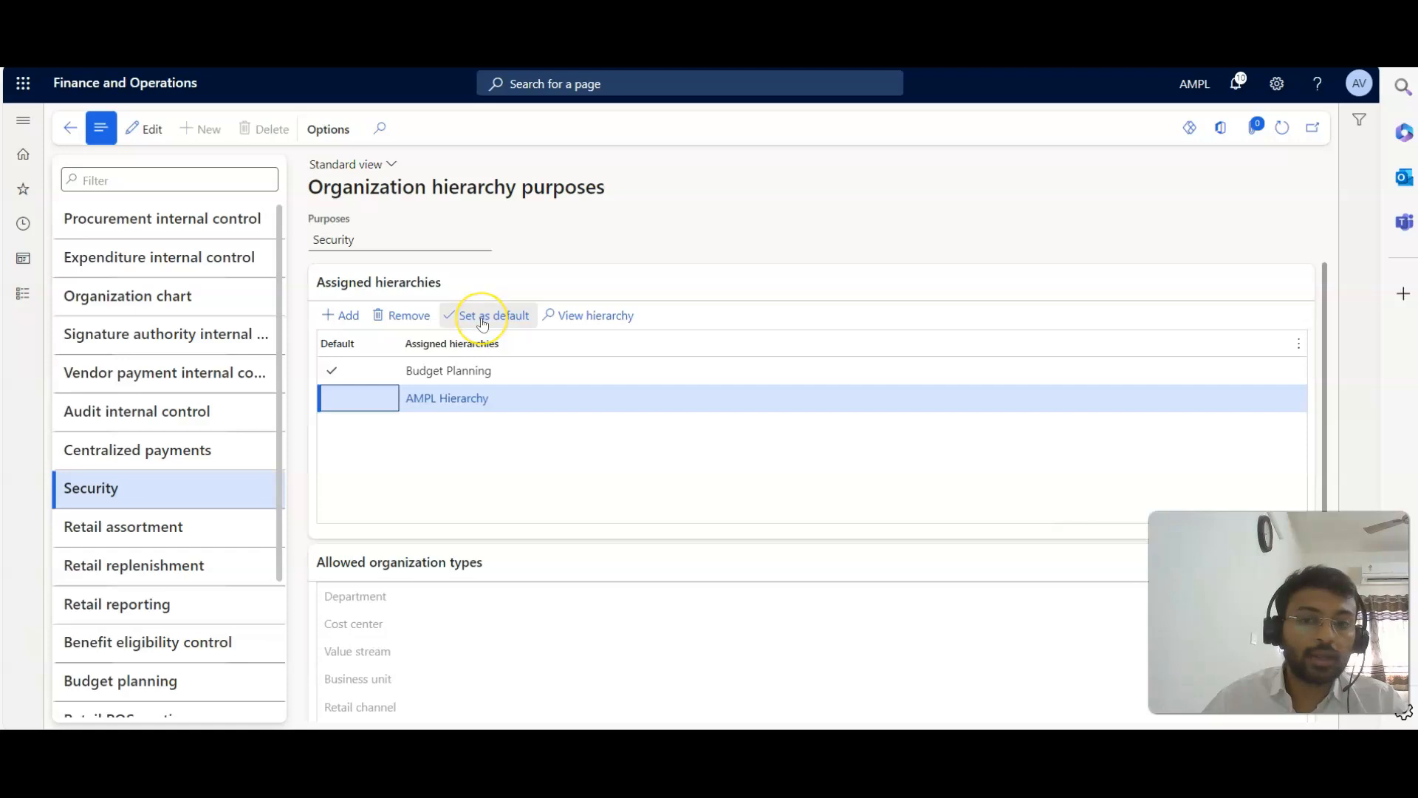
{"action": "left_click", "coordinate": [480, 314]}
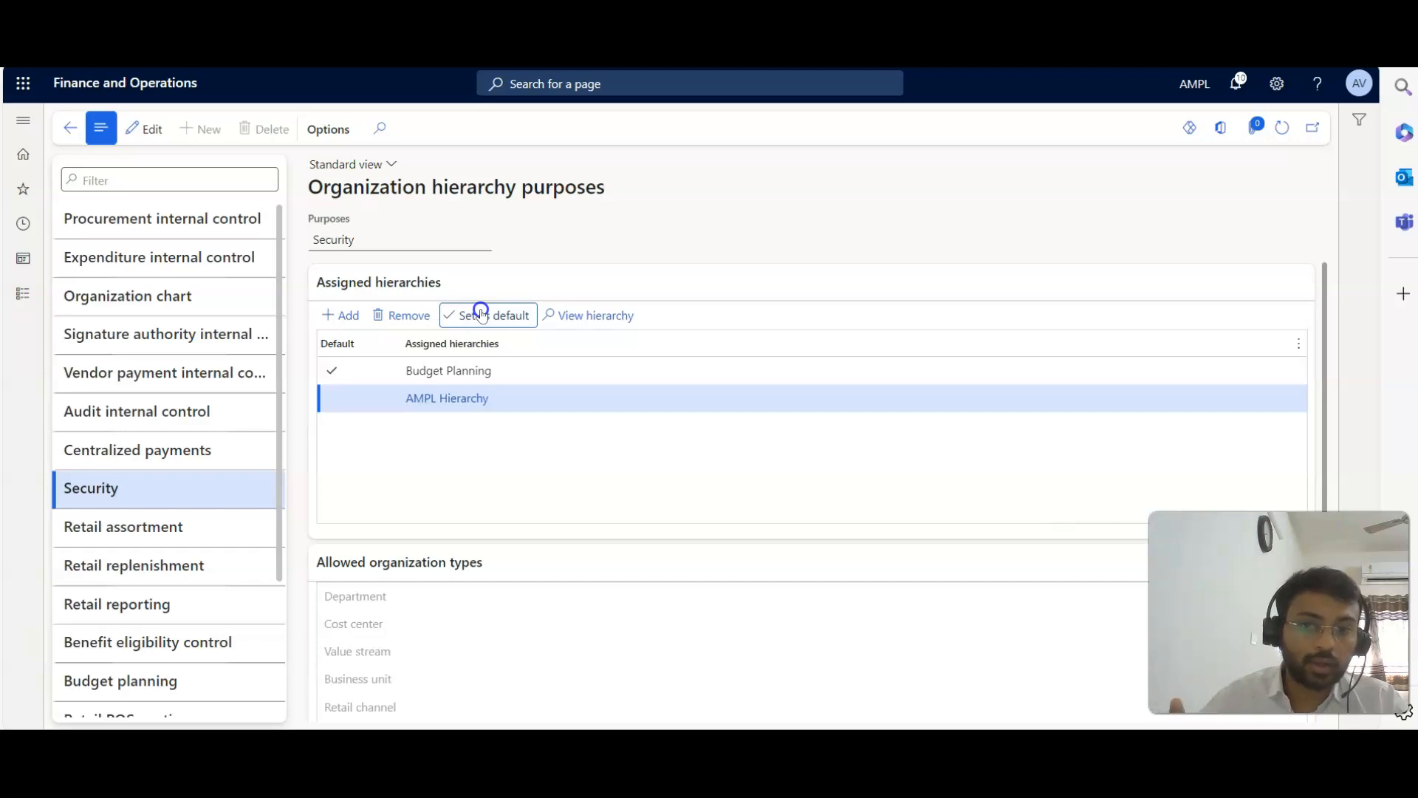
{"action": "left_click", "coordinate": [481, 313]}
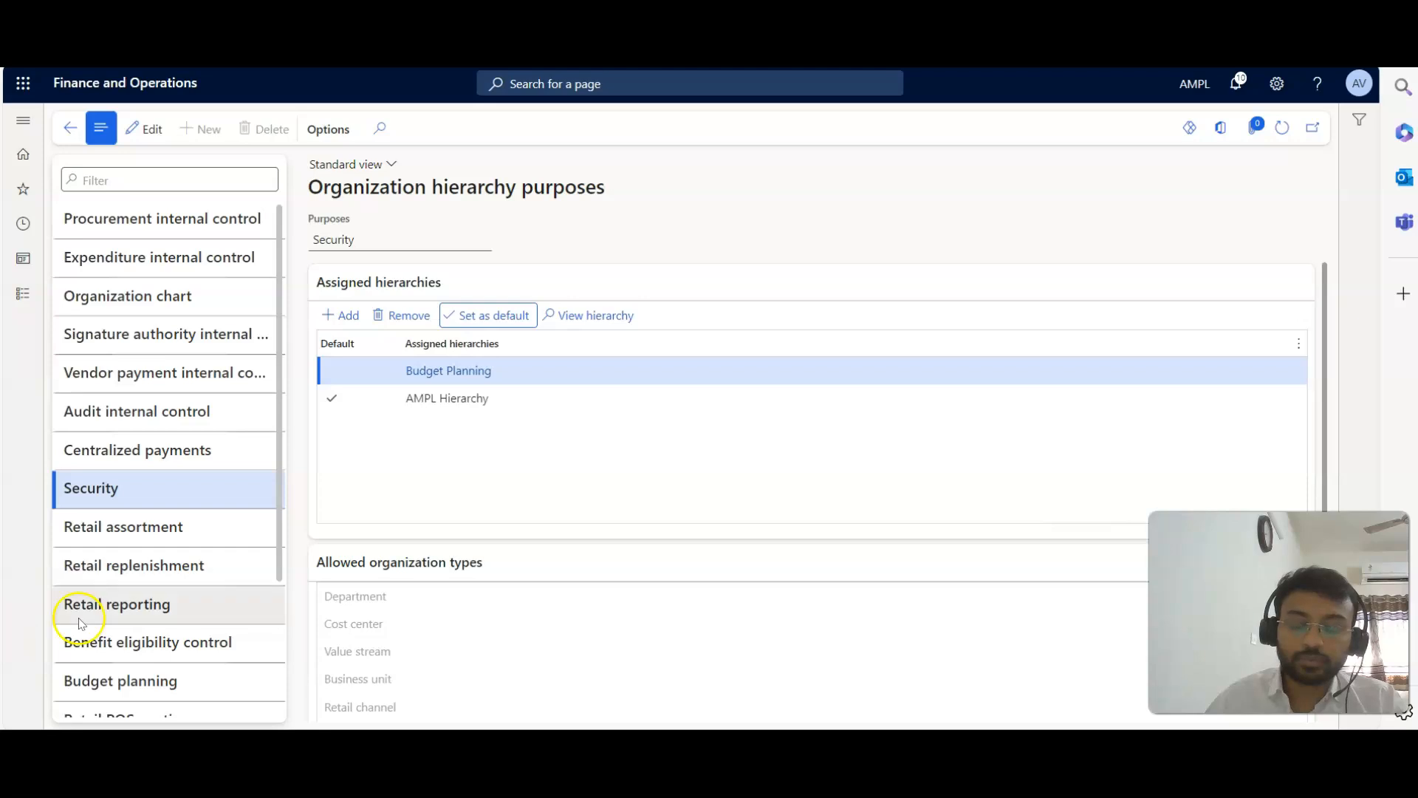
{"action": "scroll", "coordinate": [166, 576], "scroll_direction": "down", "scroll_amount": 3}
{"action": "scroll", "coordinate": [189, 619], "scroll_direction": "up", "scroll_amount": 3}
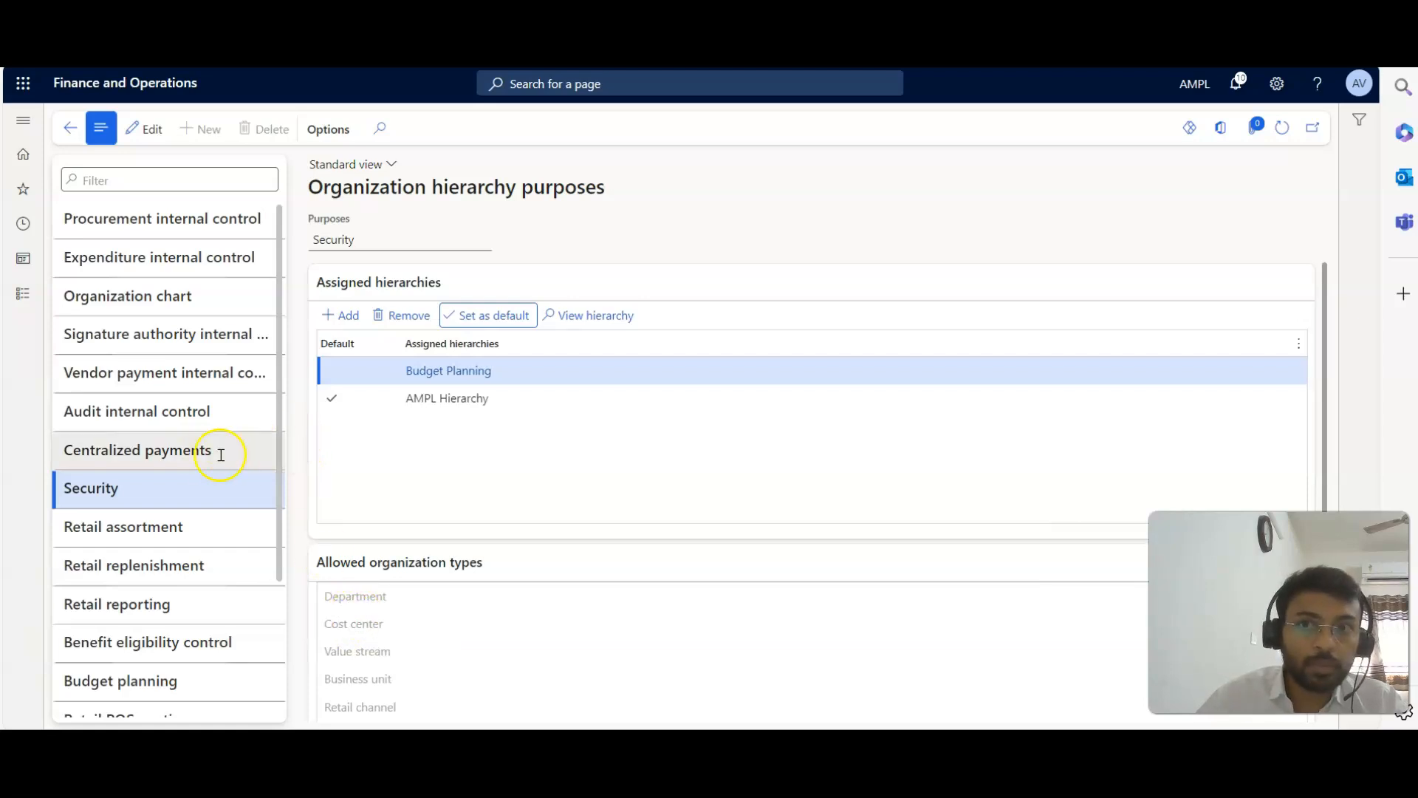
Open the operating units page and view the unit types offered for a new operating unit without creating one.
{"action": "left_click", "coordinate": [23, 295]}
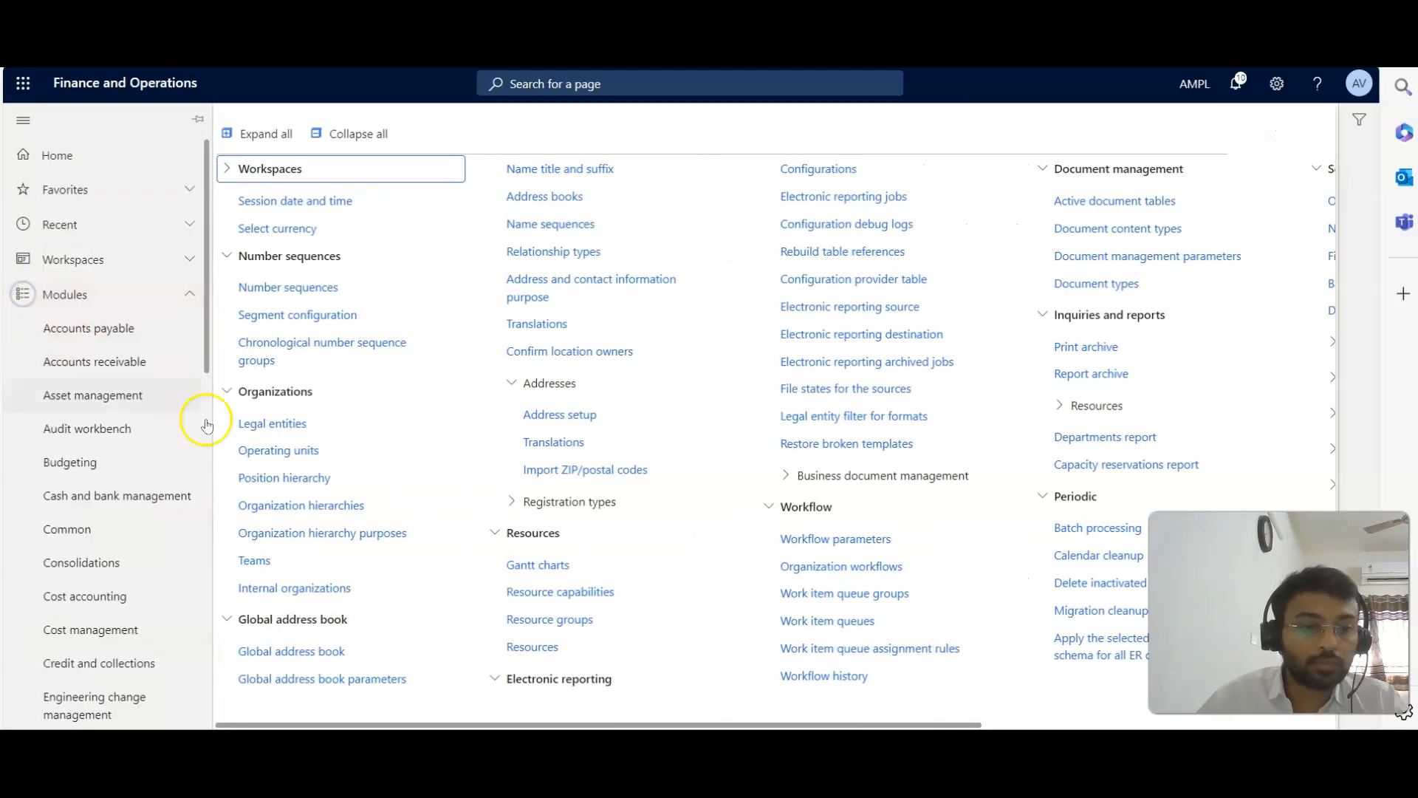
{"action": "left_click", "coordinate": [288, 451]}
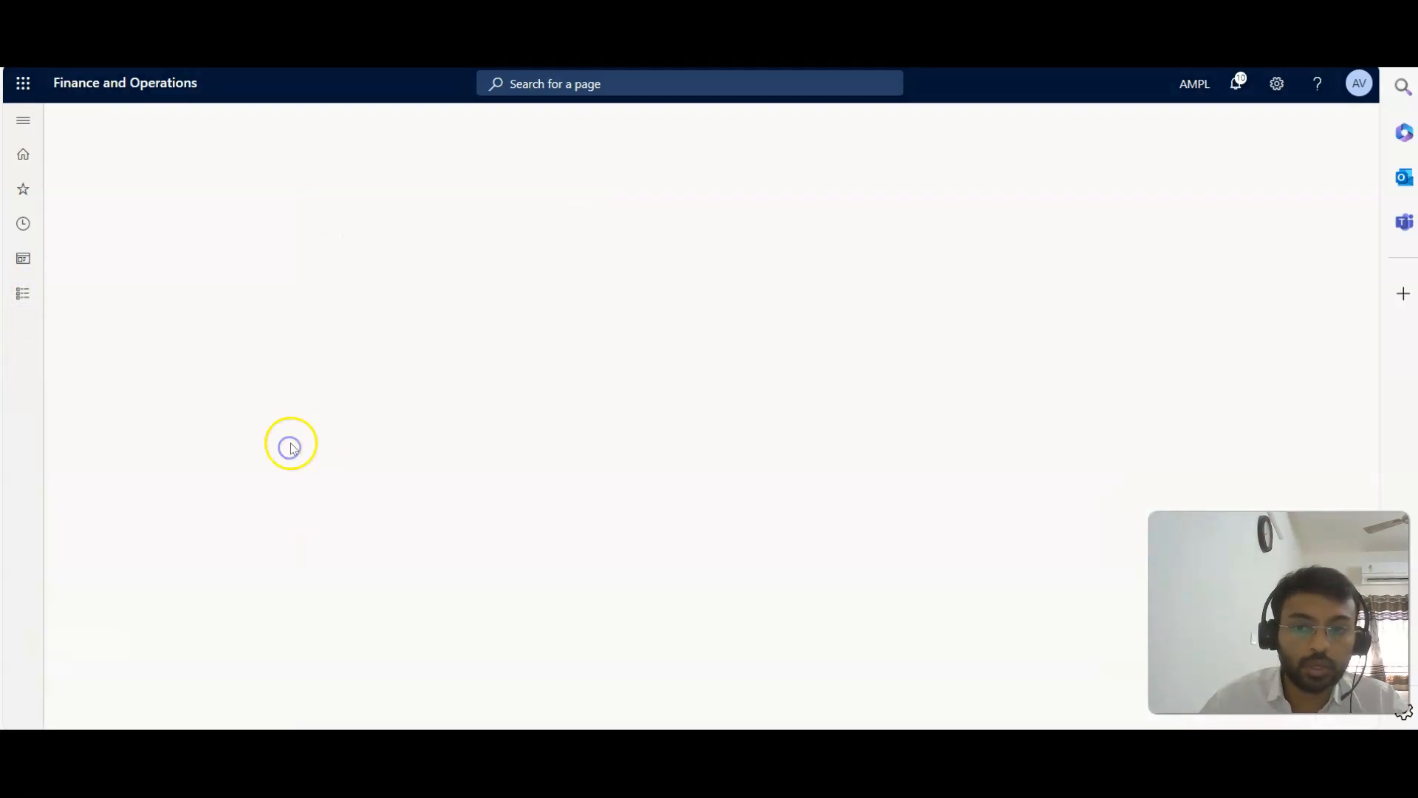
{"action": "left_click", "coordinate": [250, 132]}
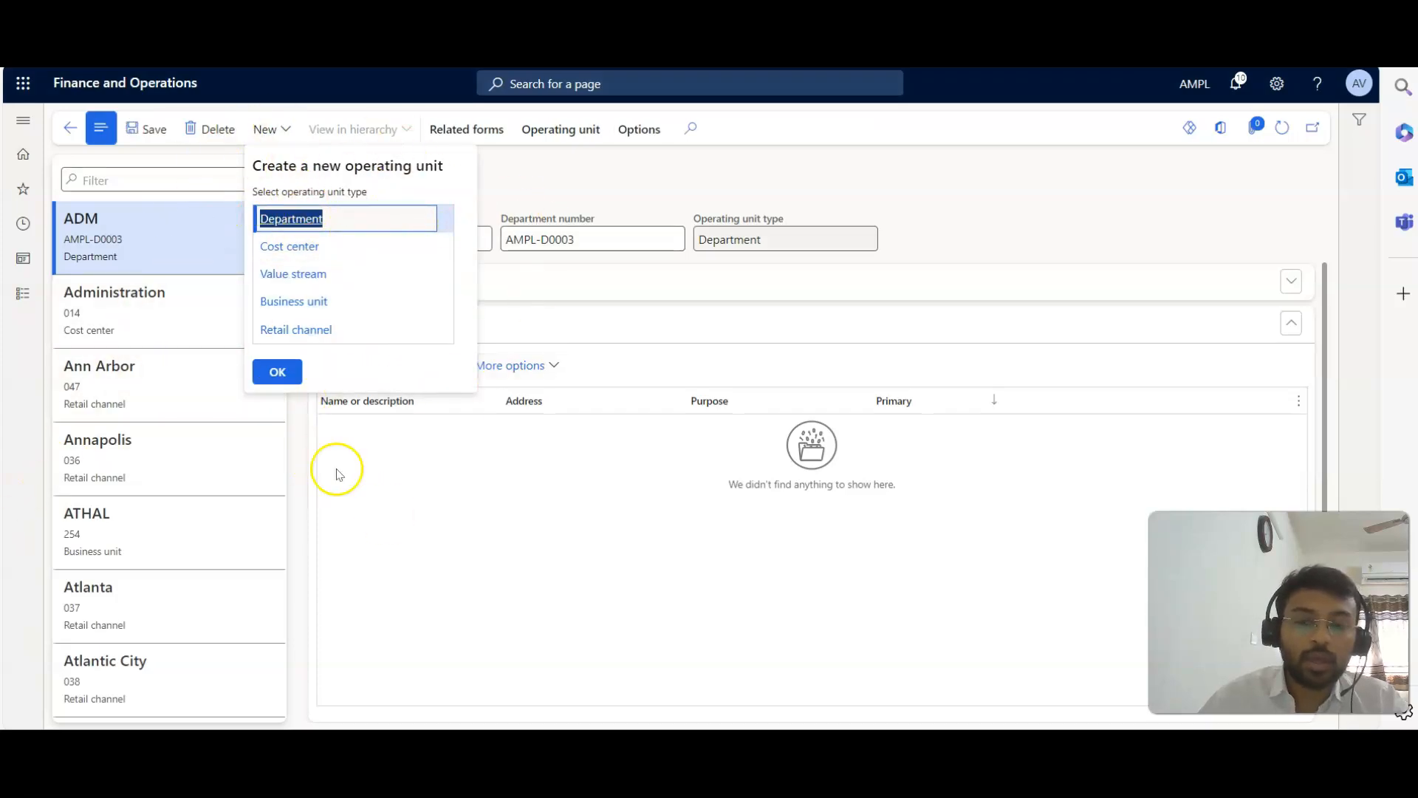
{"action": "left_click", "coordinate": [426, 528]}
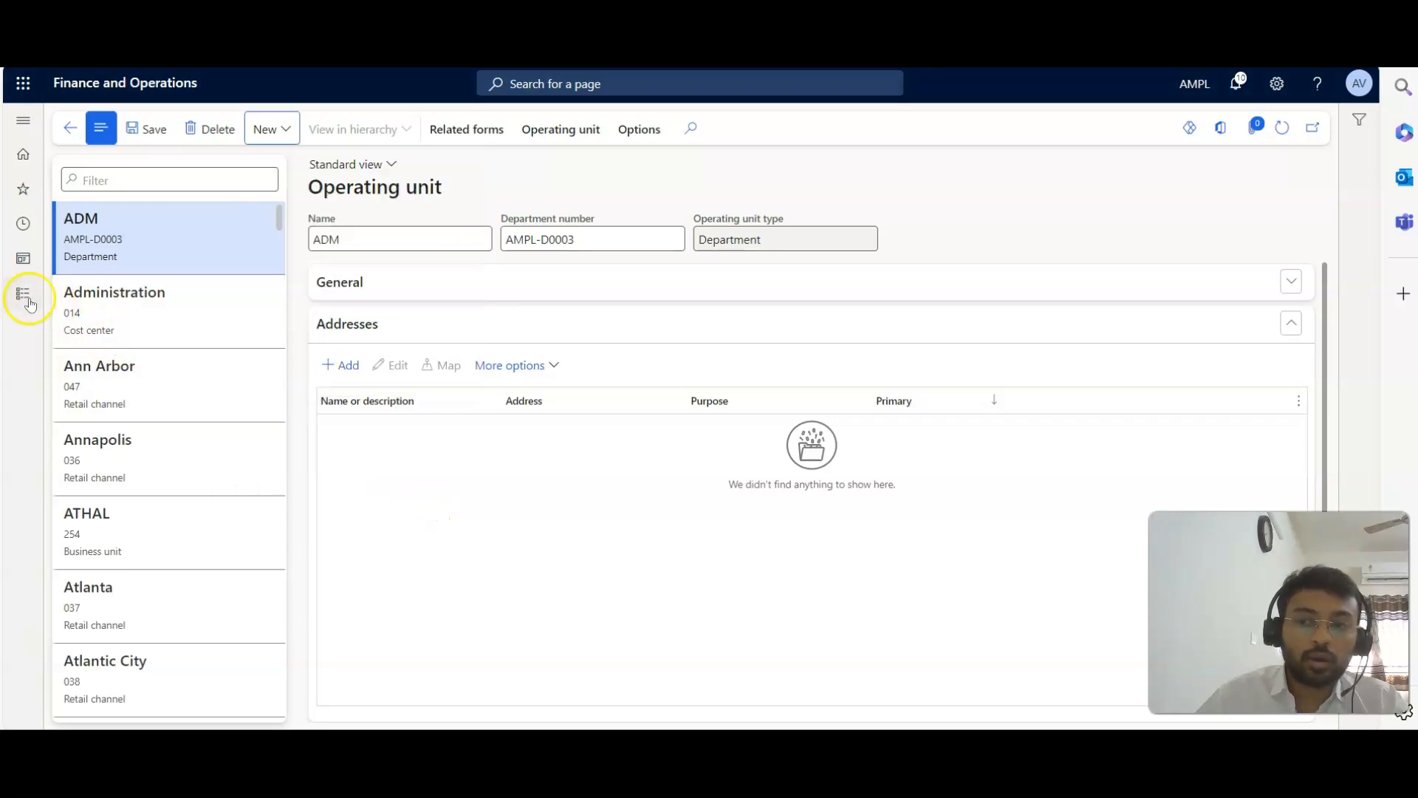
Return to the organization hierarchies and examine the purposes and allowed organization types of Budget Planning and AMPL Hierarchy.
{"action": "left_click", "coordinate": [23, 293]}
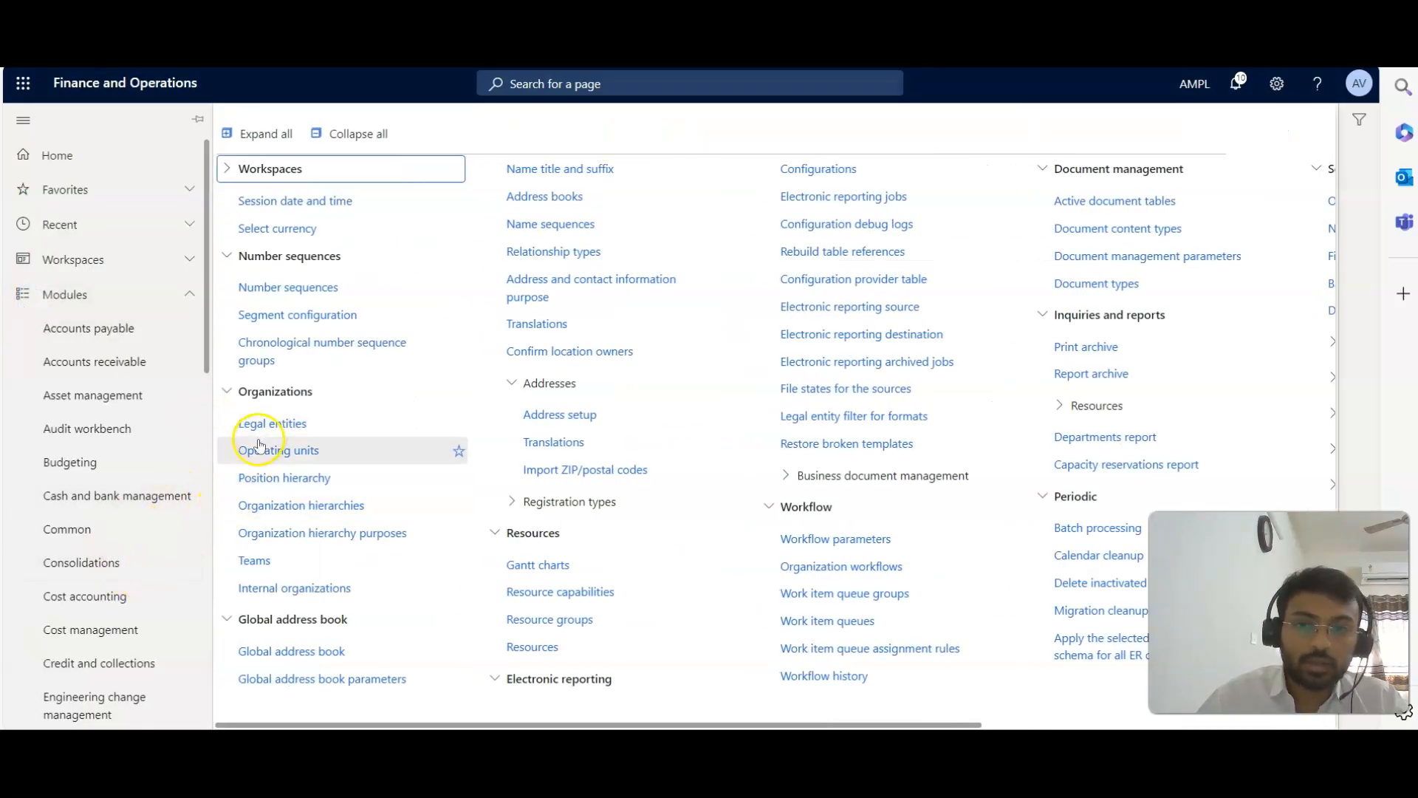
{"action": "left_click", "coordinate": [299, 507]}
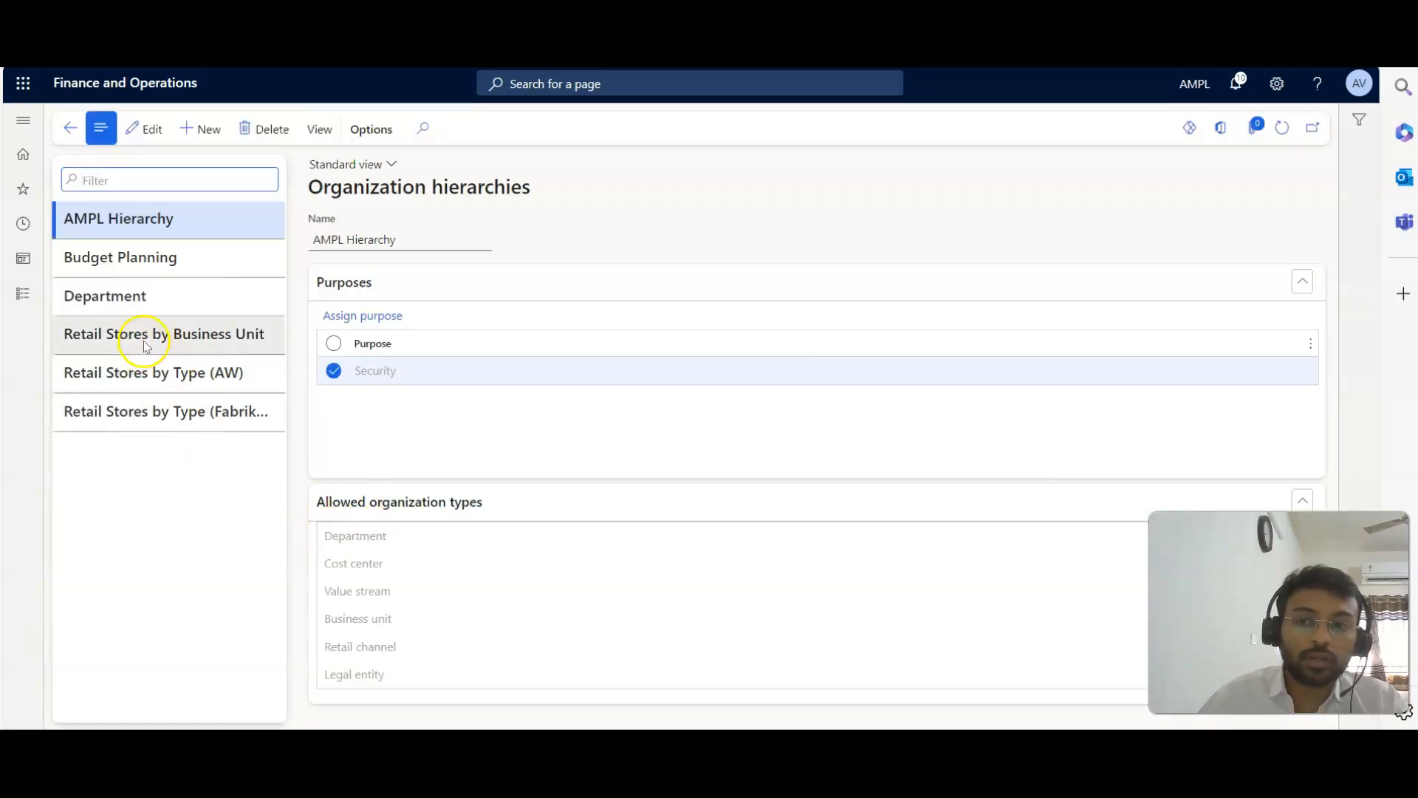
{"action": "left_click", "coordinate": [160, 262]}
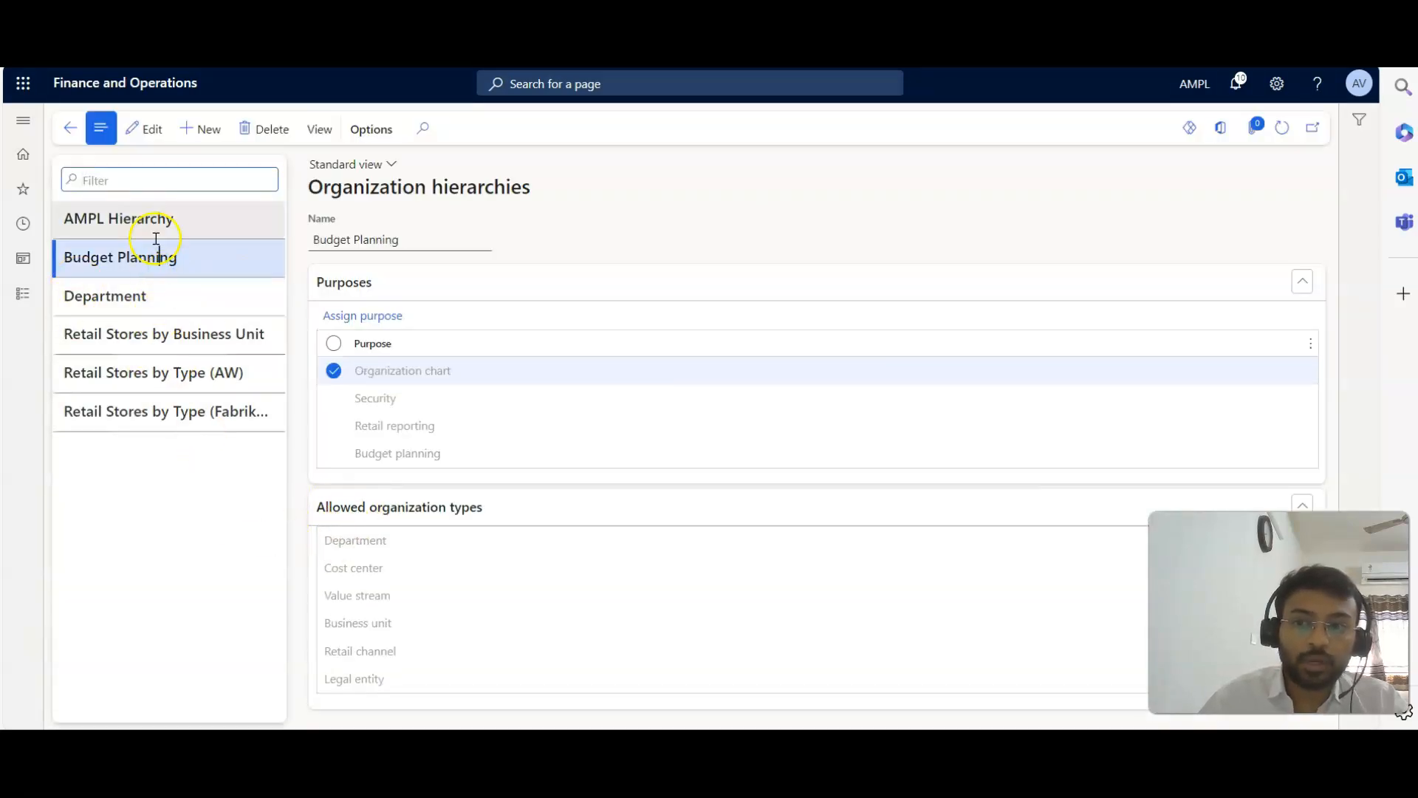
{"action": "left_click", "coordinate": [155, 213]}
Compare the allowed organization types of the Security and Centralized payments purposes, and return to AMPL Hierarchy.
{"action": "left_click", "coordinate": [367, 294]}
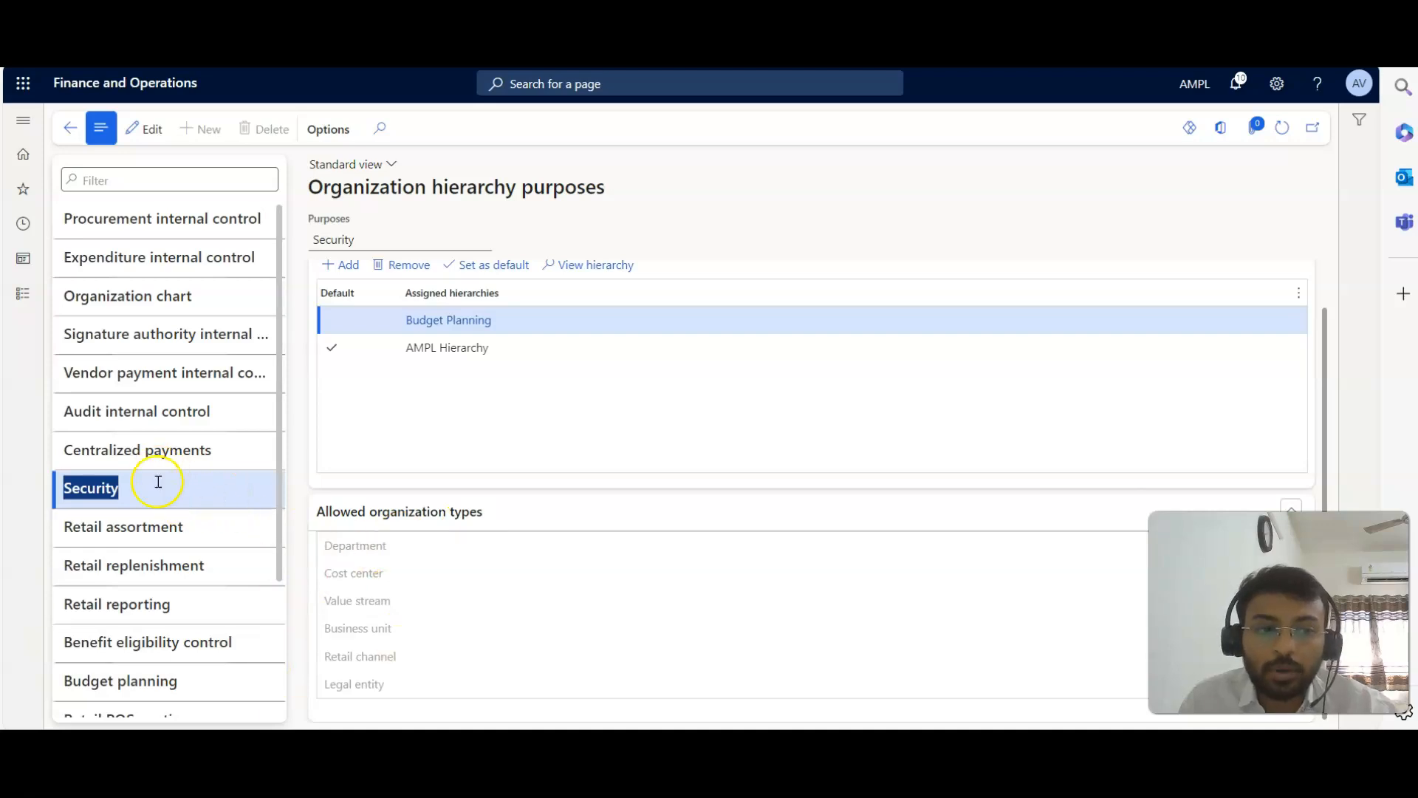
{"action": "left_click", "coordinate": [163, 448]}
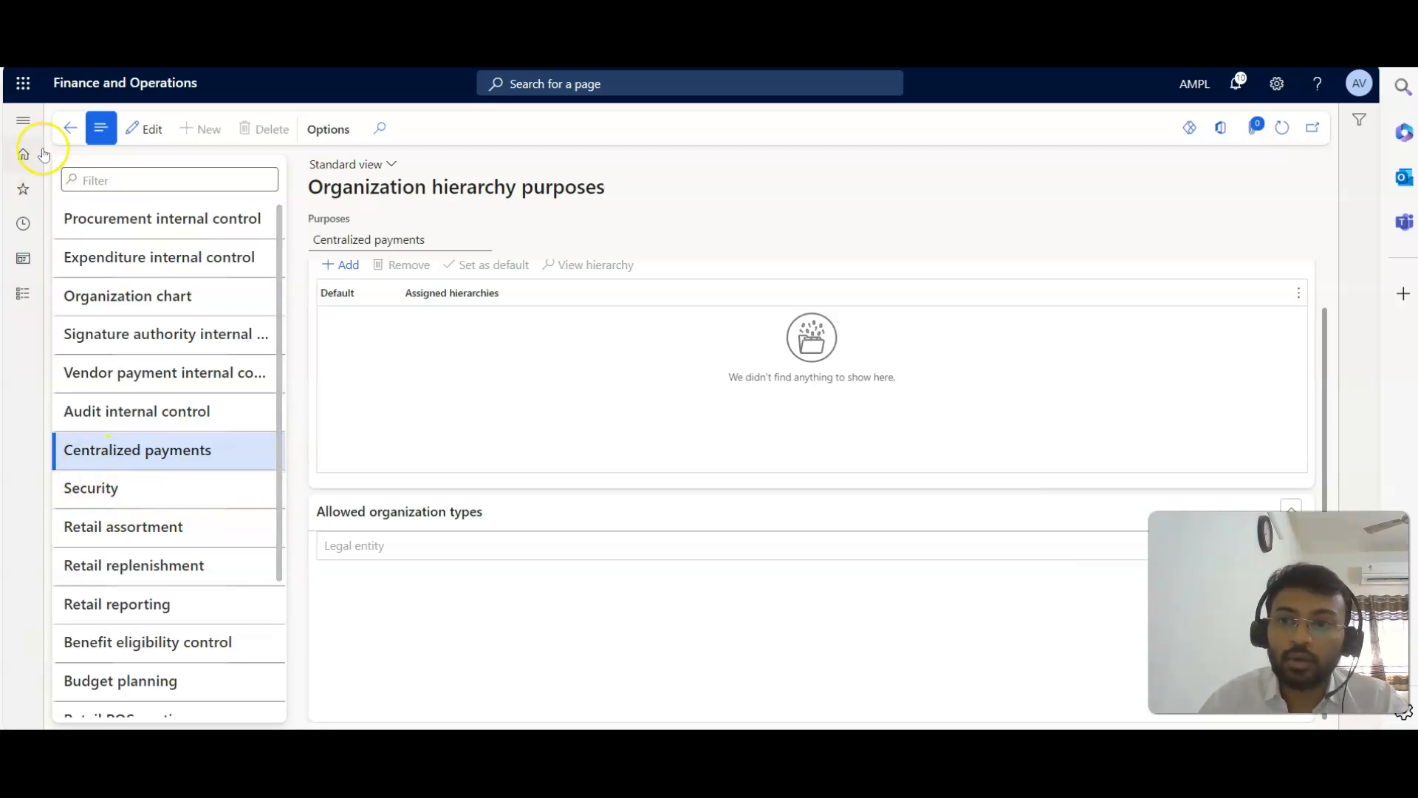
{"action": "left_click", "coordinate": [68, 128]}
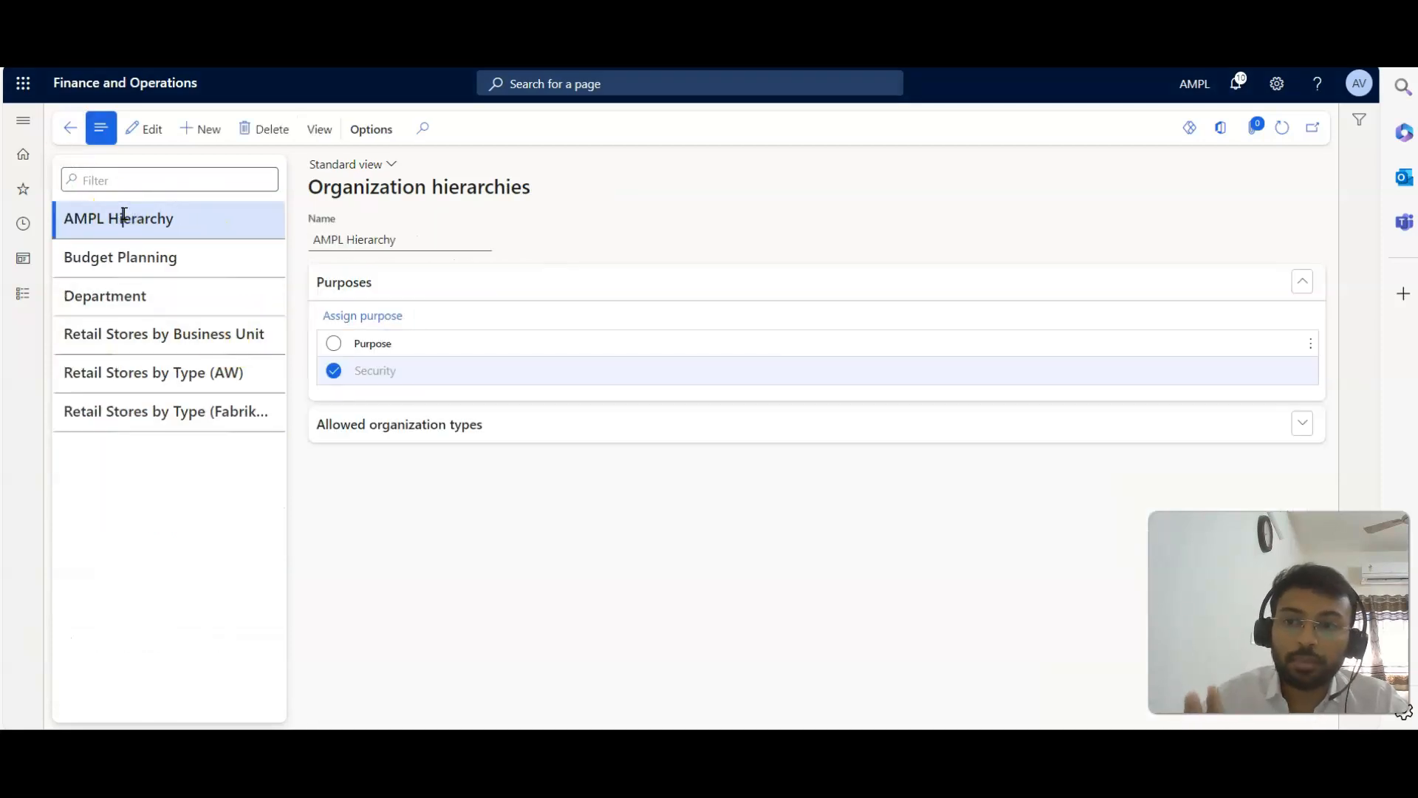
Review the allowed organization types of AMPL Hierarchy and check the hierarchies assigned to the Security purpose.
{"action": "left_click", "coordinate": [454, 424]}
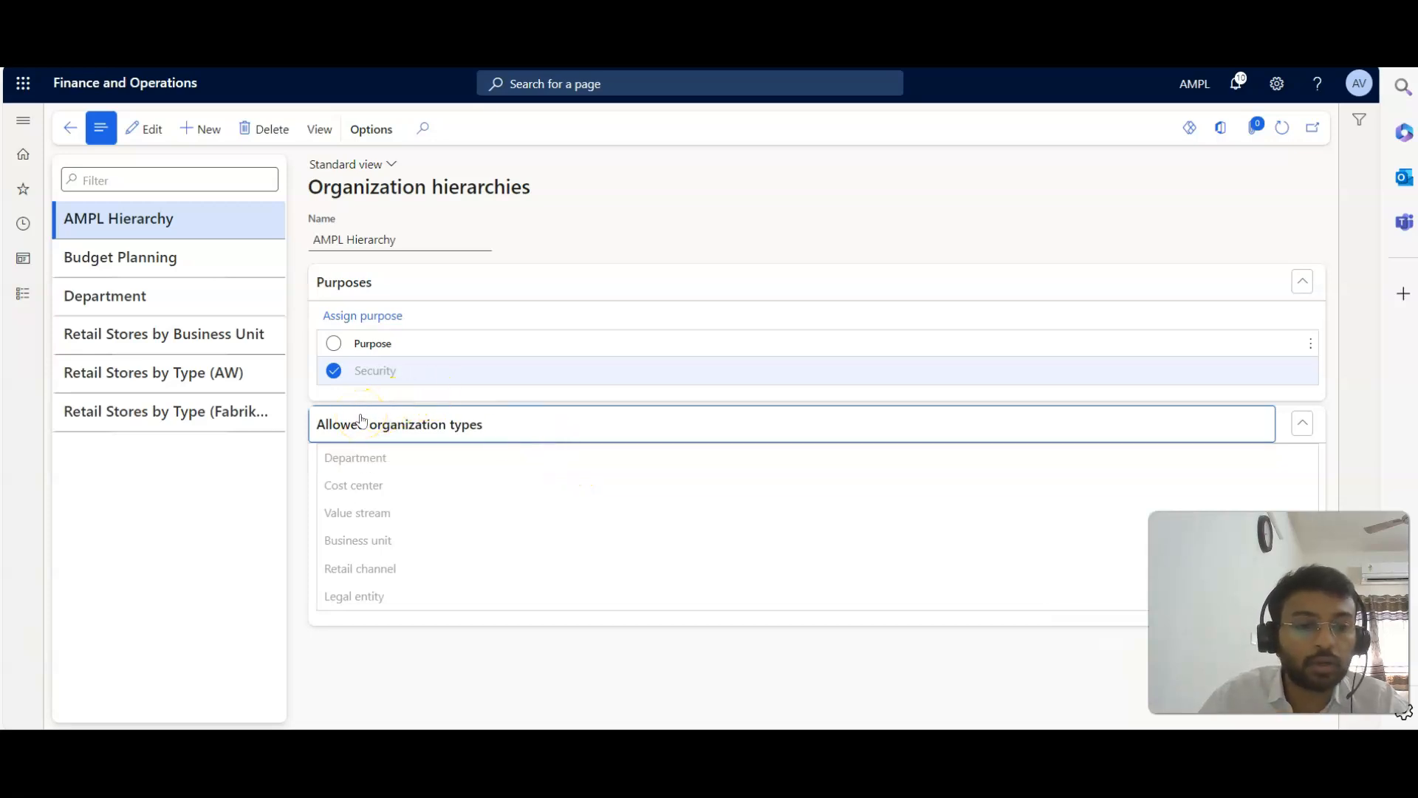
{"action": "left_click", "coordinate": [373, 314]}
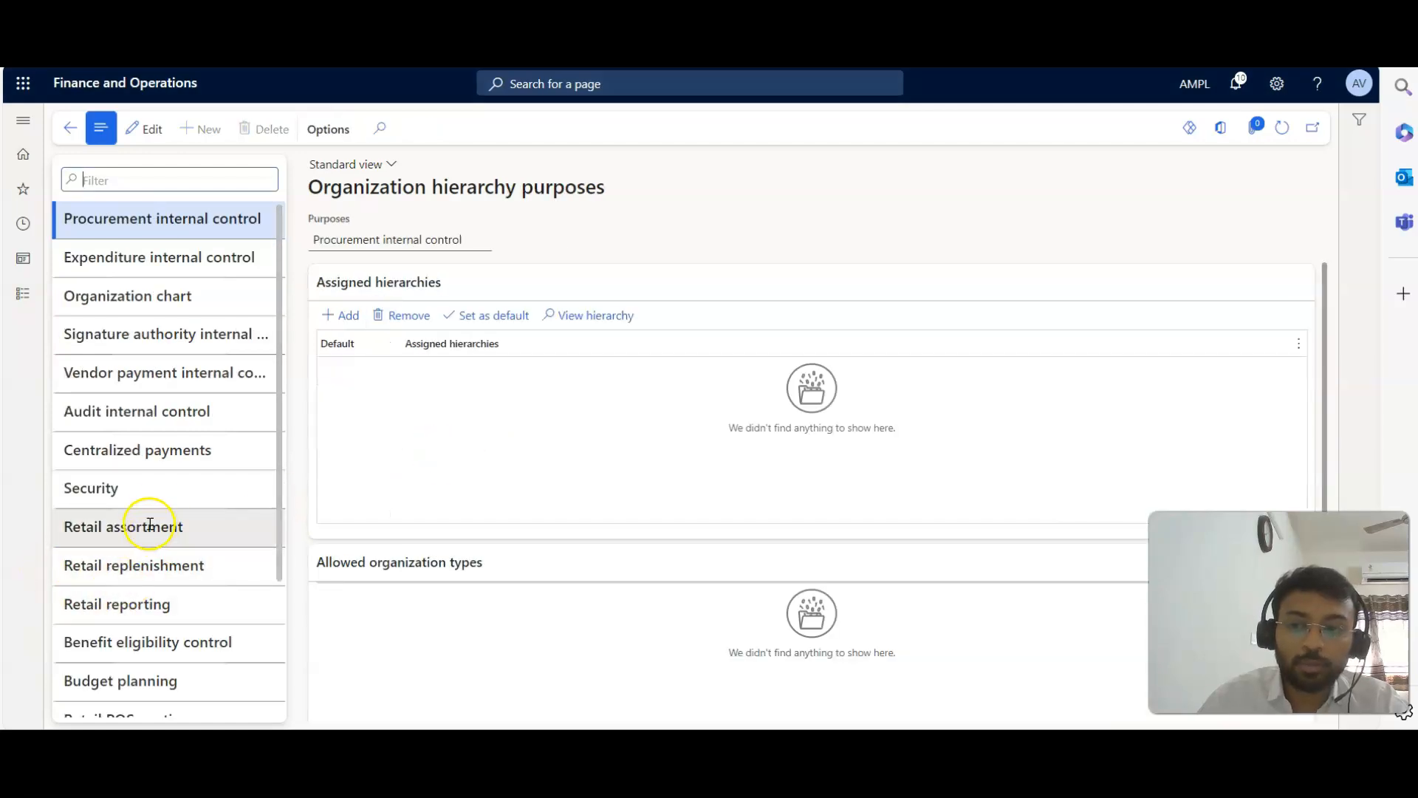
{"action": "left_click", "coordinate": [152, 486]}
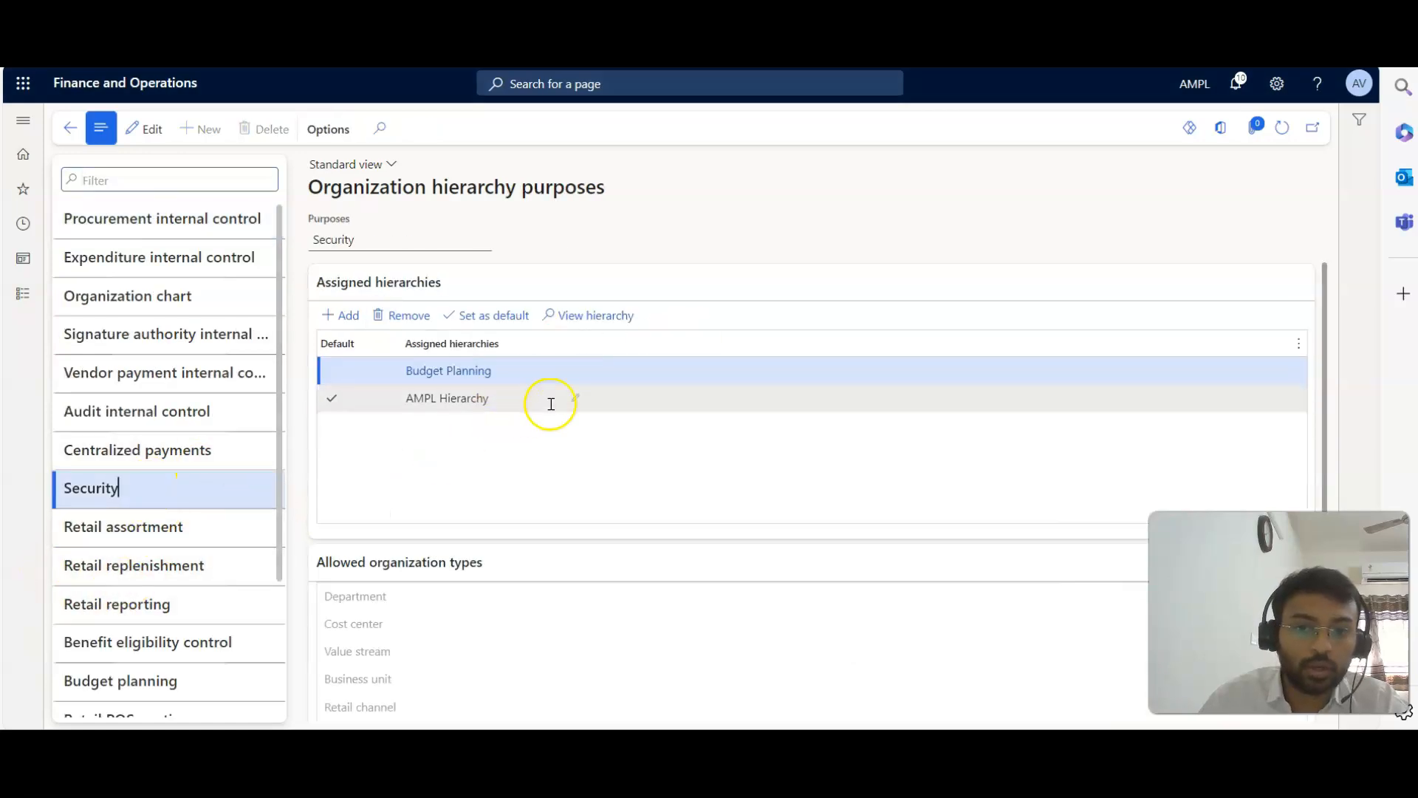
{"action": "left_click", "coordinate": [84, 134]}
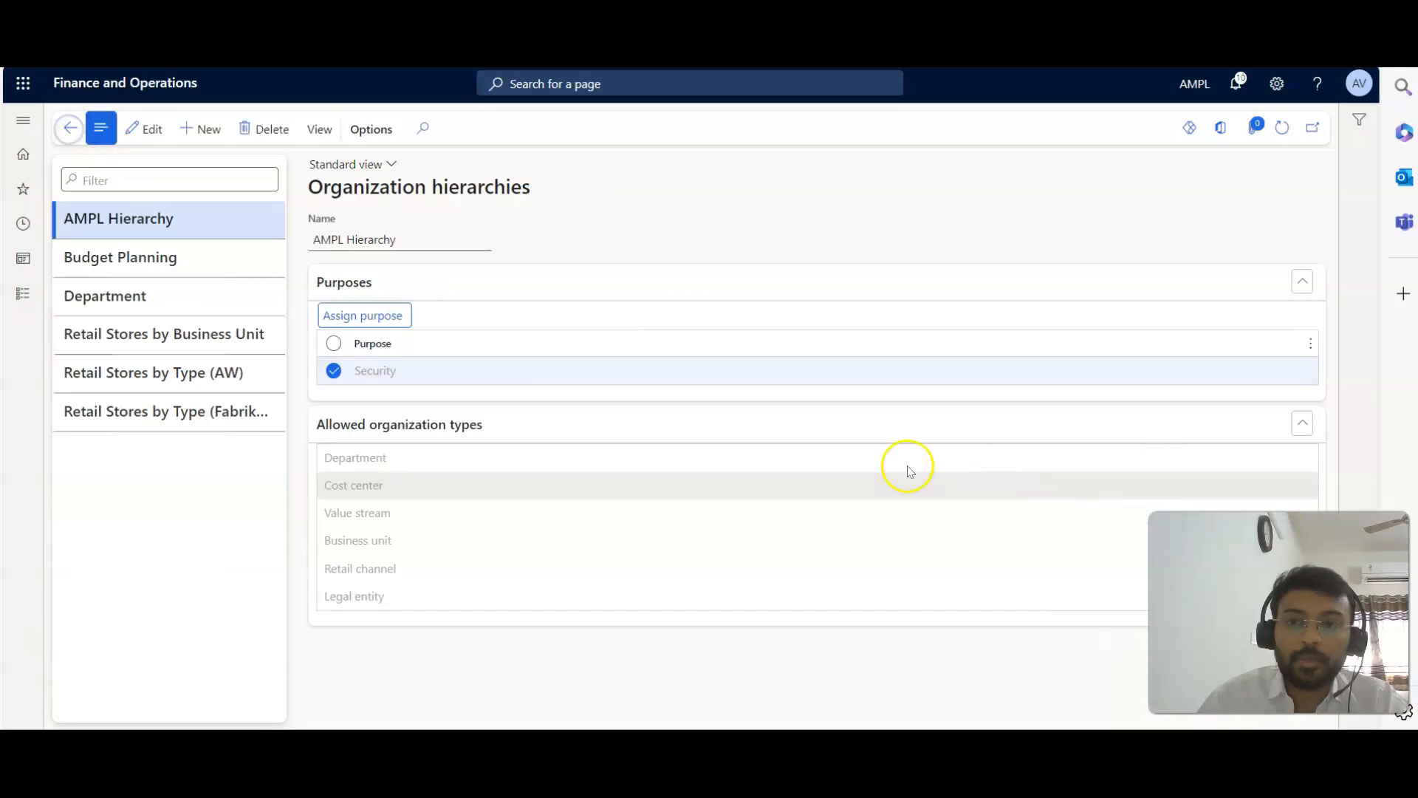
Open AMPL Hierarchy in the hierarchy designer.
{"action": "left_click", "coordinate": [318, 130]}
{"action": "left_click", "coordinate": [70, 129]}
{"action": "left_click", "coordinate": [318, 130]}
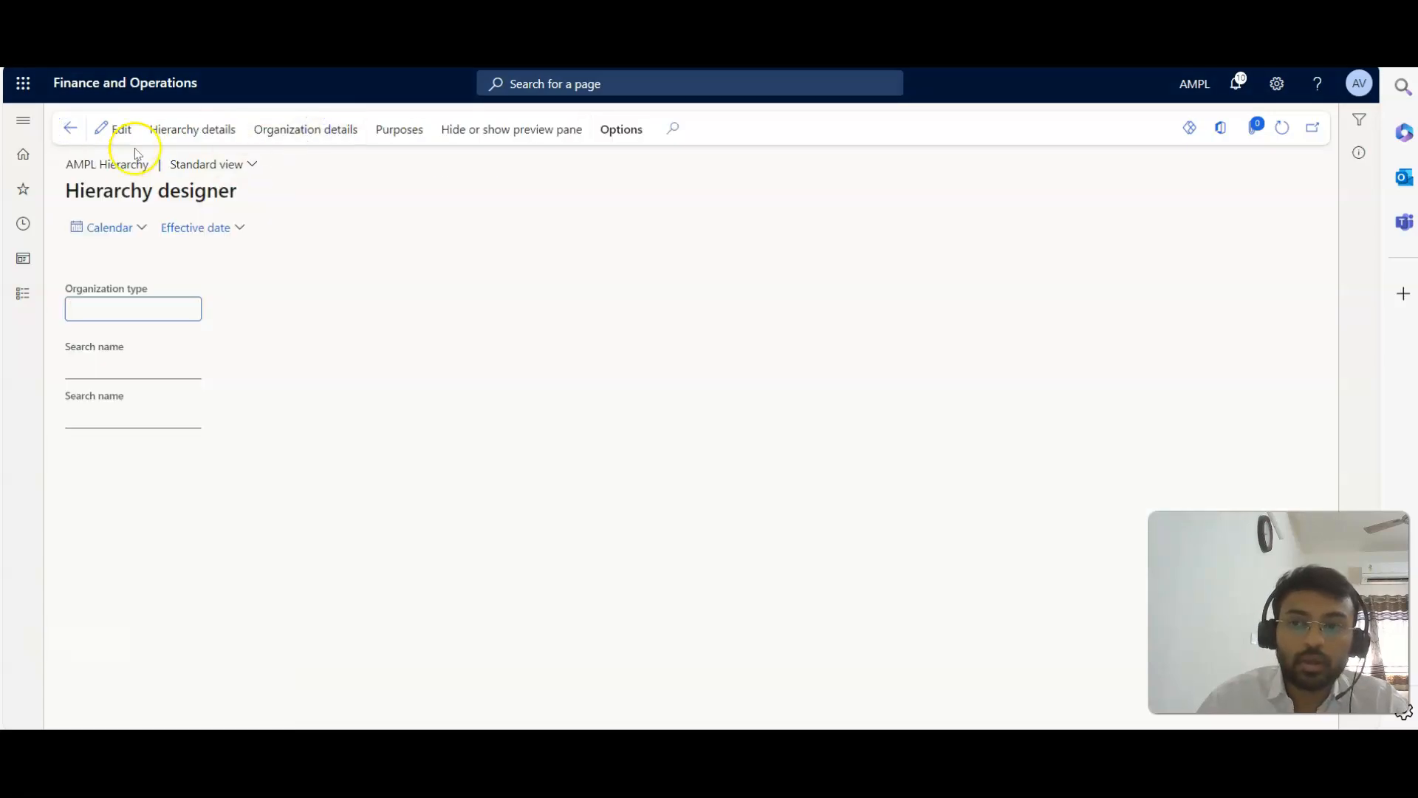
Start editing AMPL Hierarchy and insert the legal entity ACB Manufacturing Private Limited as its root.
{"action": "left_click", "coordinate": [119, 146]}
{"action": "left_click", "coordinate": [122, 128]}
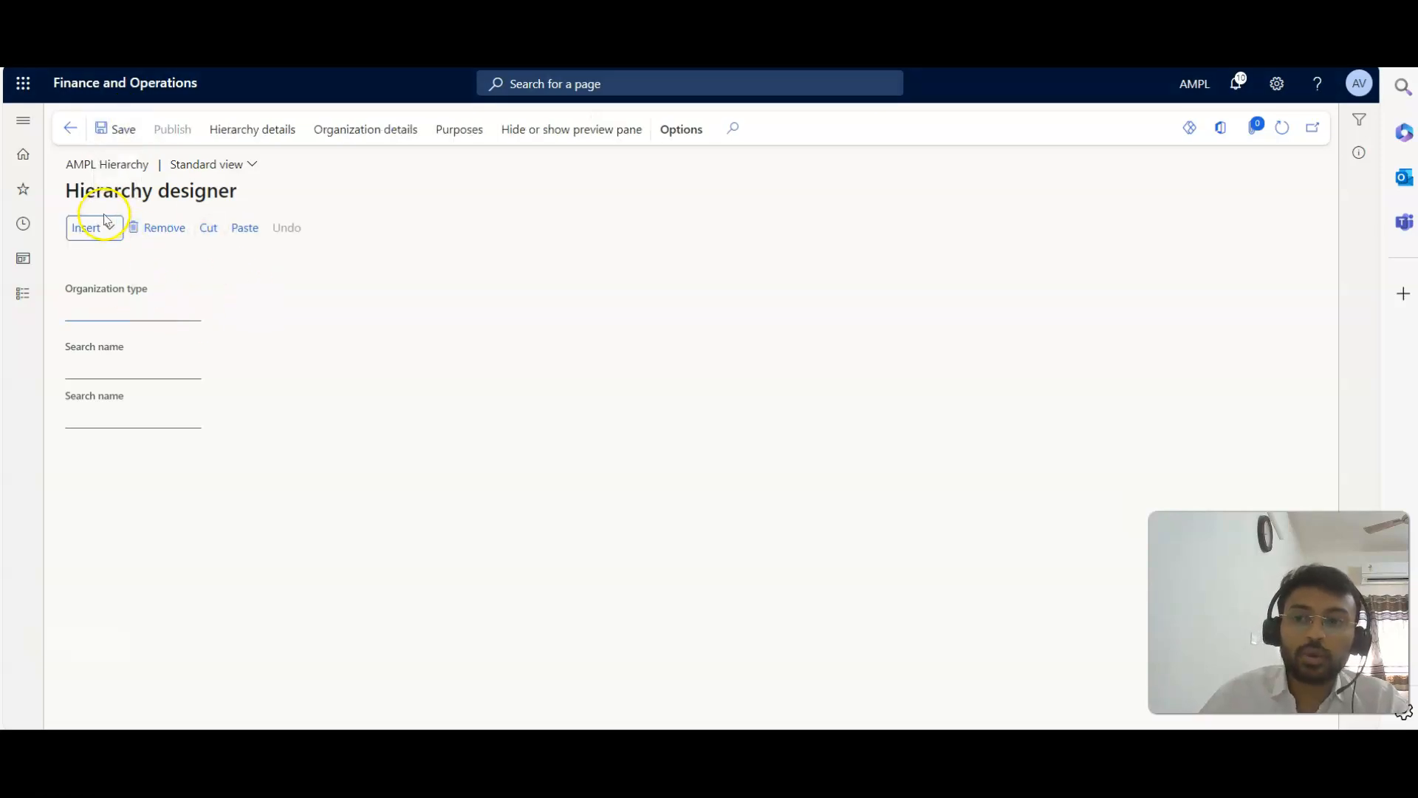
{"action": "left_click", "coordinate": [104, 229]}
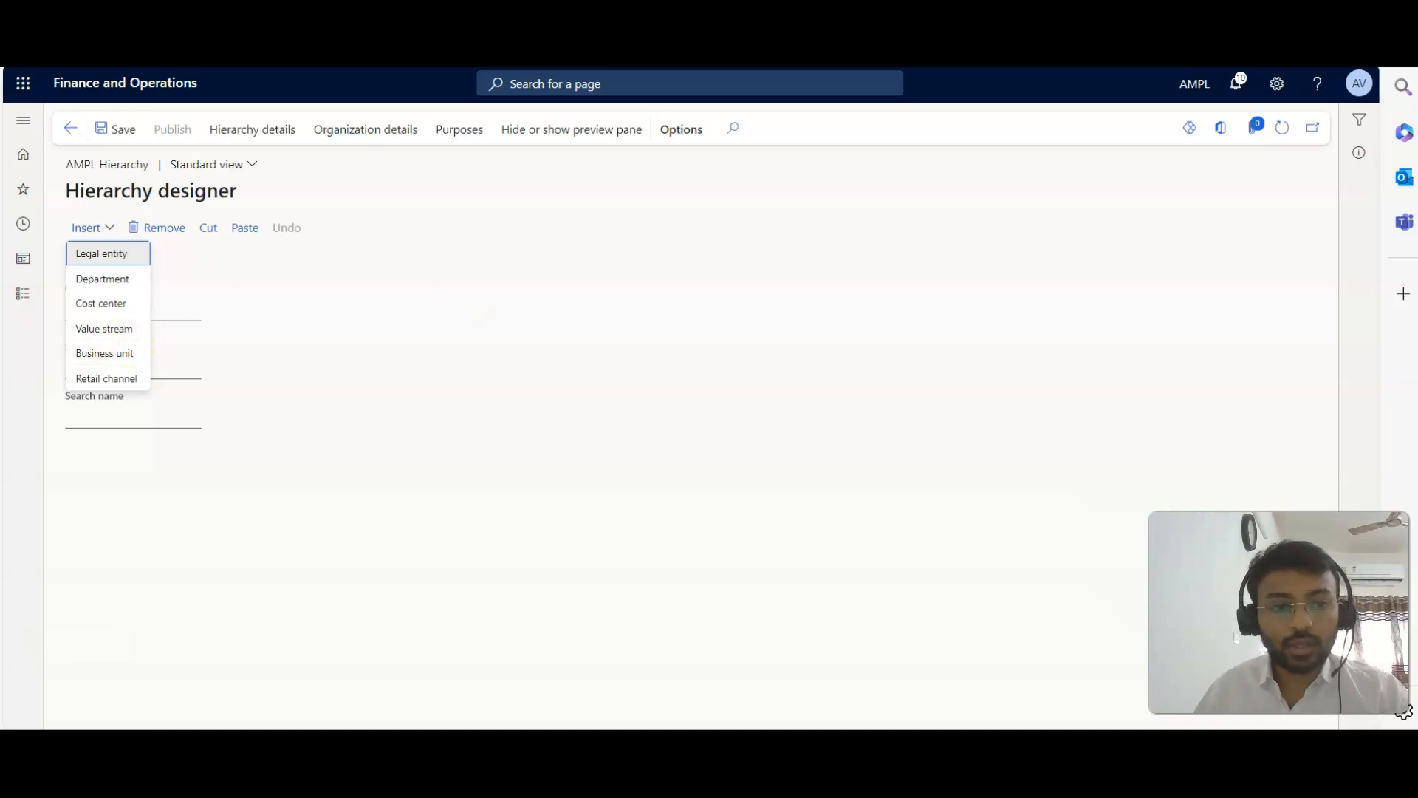
{"action": "left_click", "coordinate": [91, 253]}
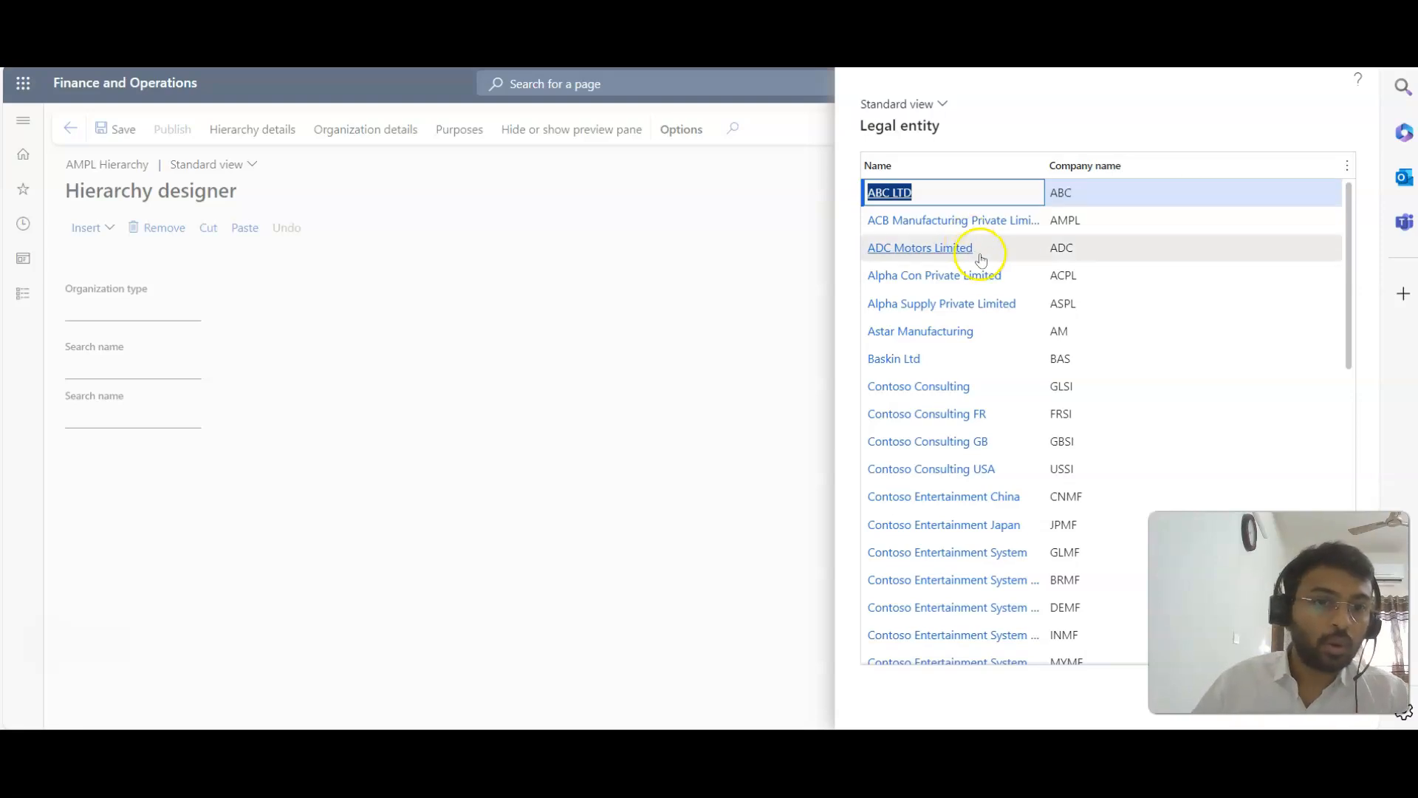
{"action": "scroll", "coordinate": [1037, 453], "scroll_direction": "down", "scroll_amount": 5}
{"action": "scroll", "coordinate": [1009, 466], "scroll_direction": "down", "scroll_amount": 5}
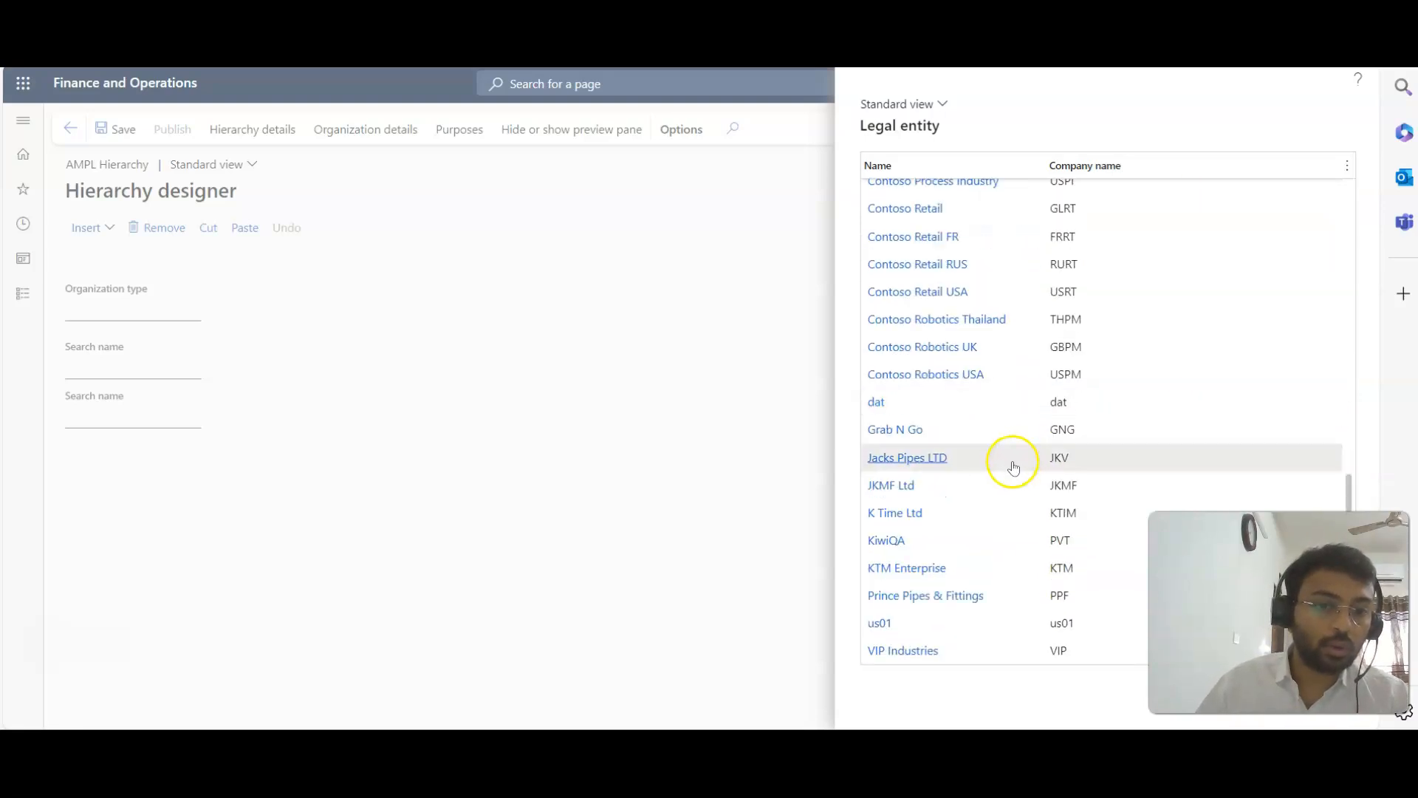
{"action": "scroll", "coordinate": [982, 458], "scroll_direction": "up", "scroll_amount": 10}
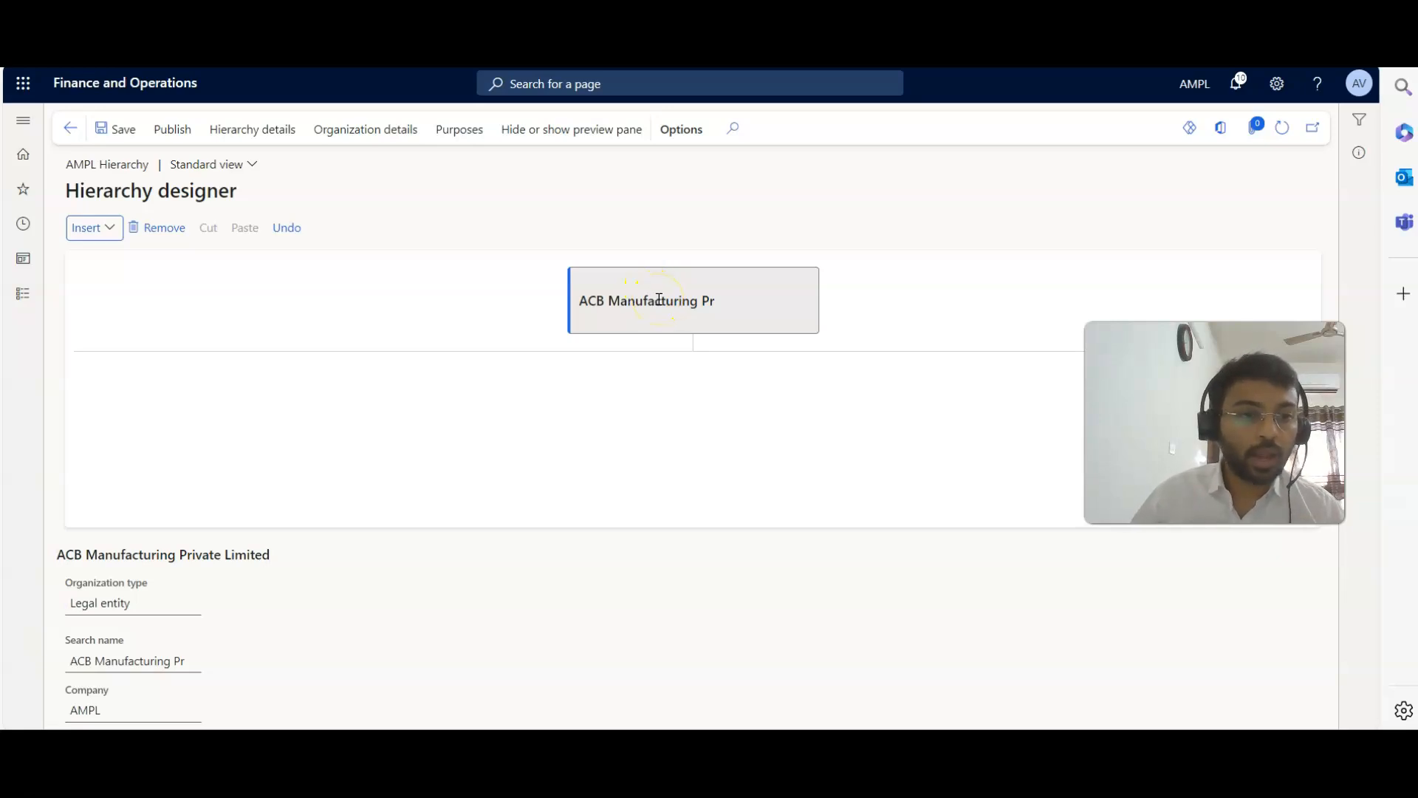
Insert the Production department under ACB Manufacturing Private Limited.
{"action": "left_click", "coordinate": [681, 287]}
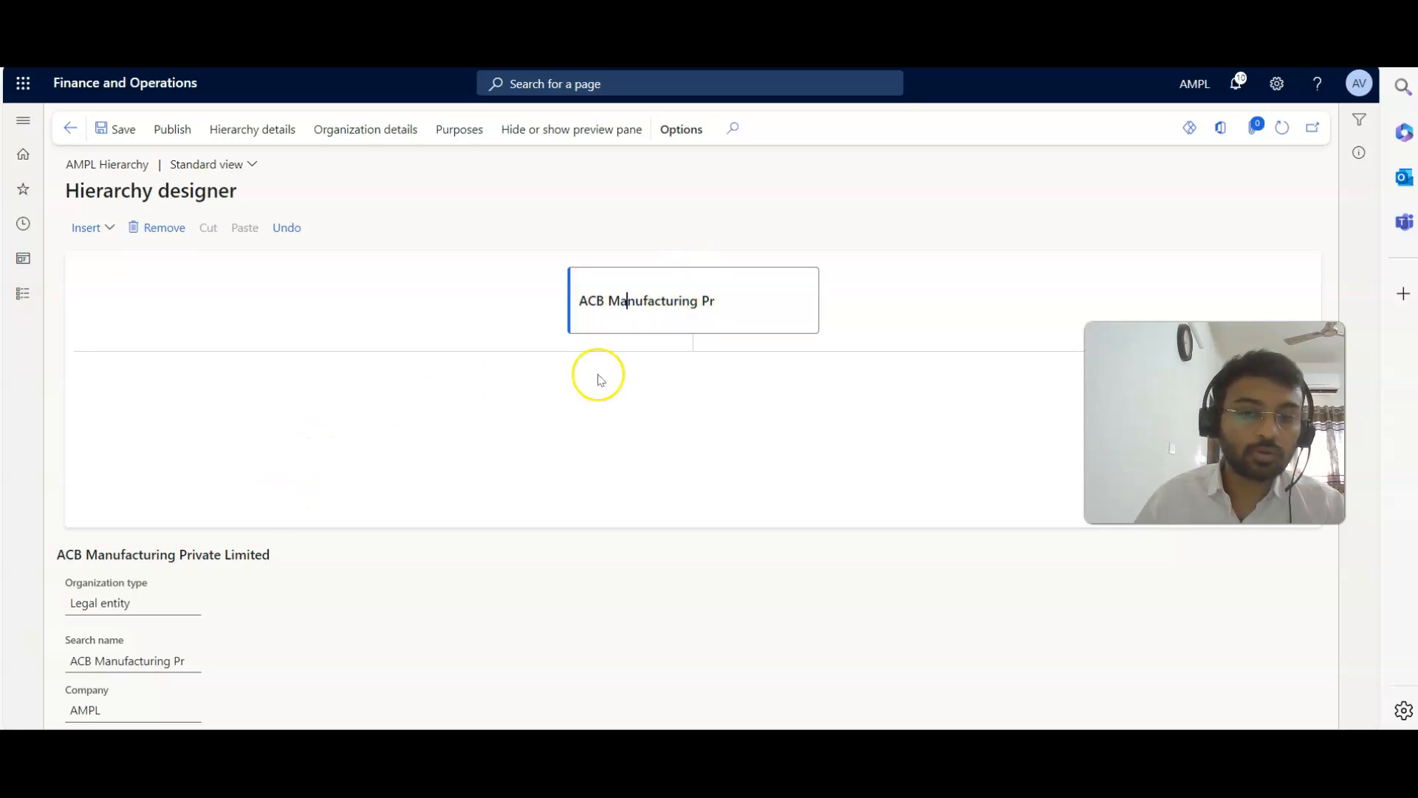
{"action": "double_click", "coordinate": [596, 297]}
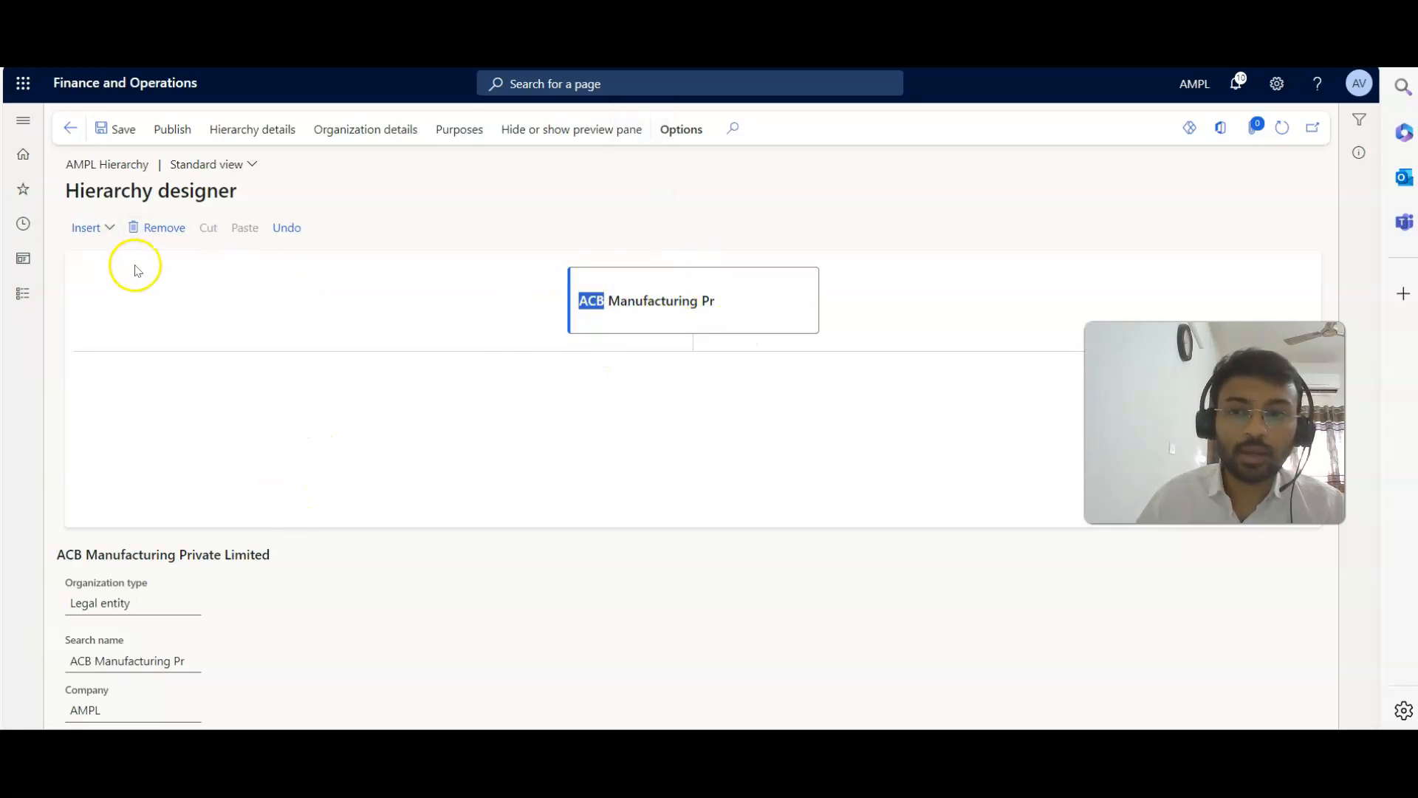
{"action": "left_click", "coordinate": [100, 229]}
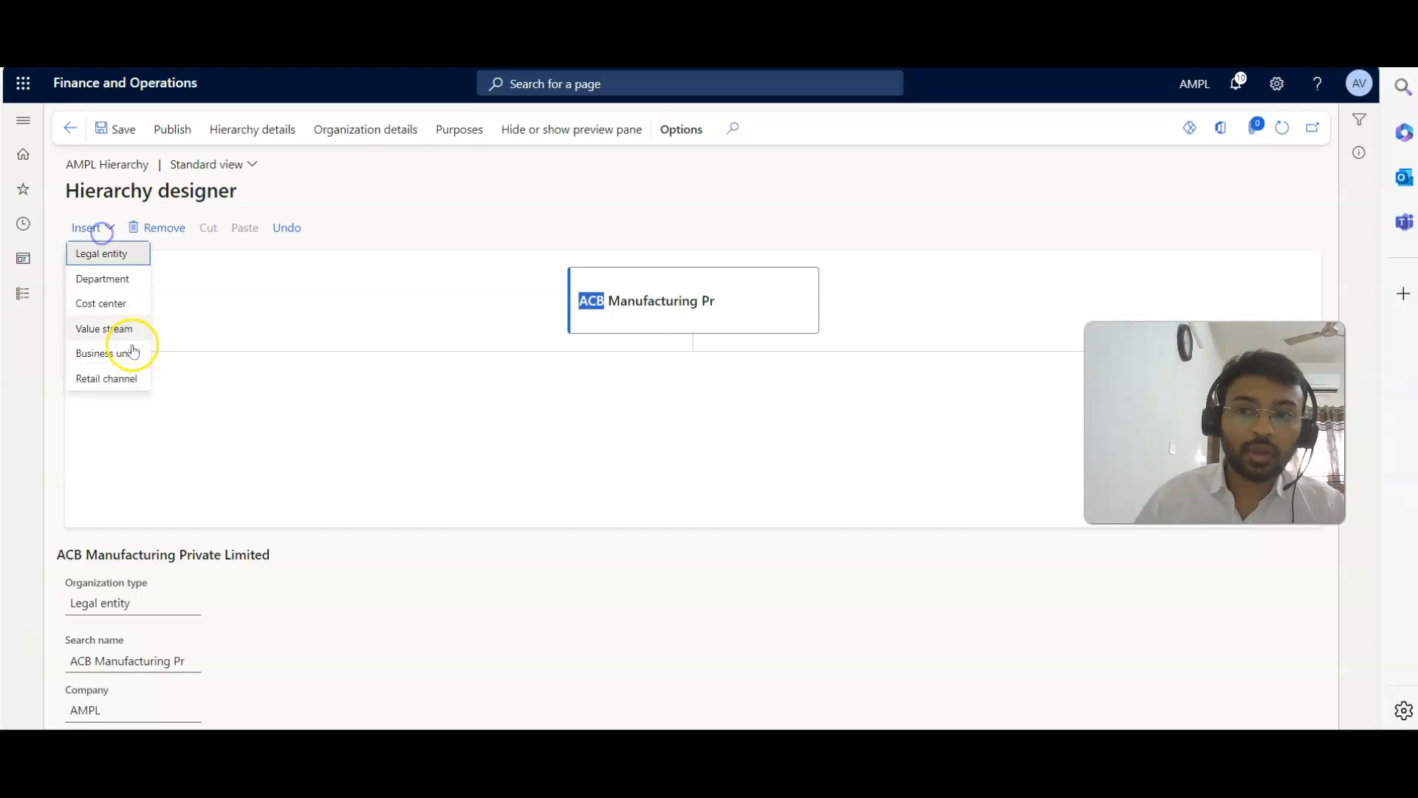
{"action": "left_click", "coordinate": [108, 279]}
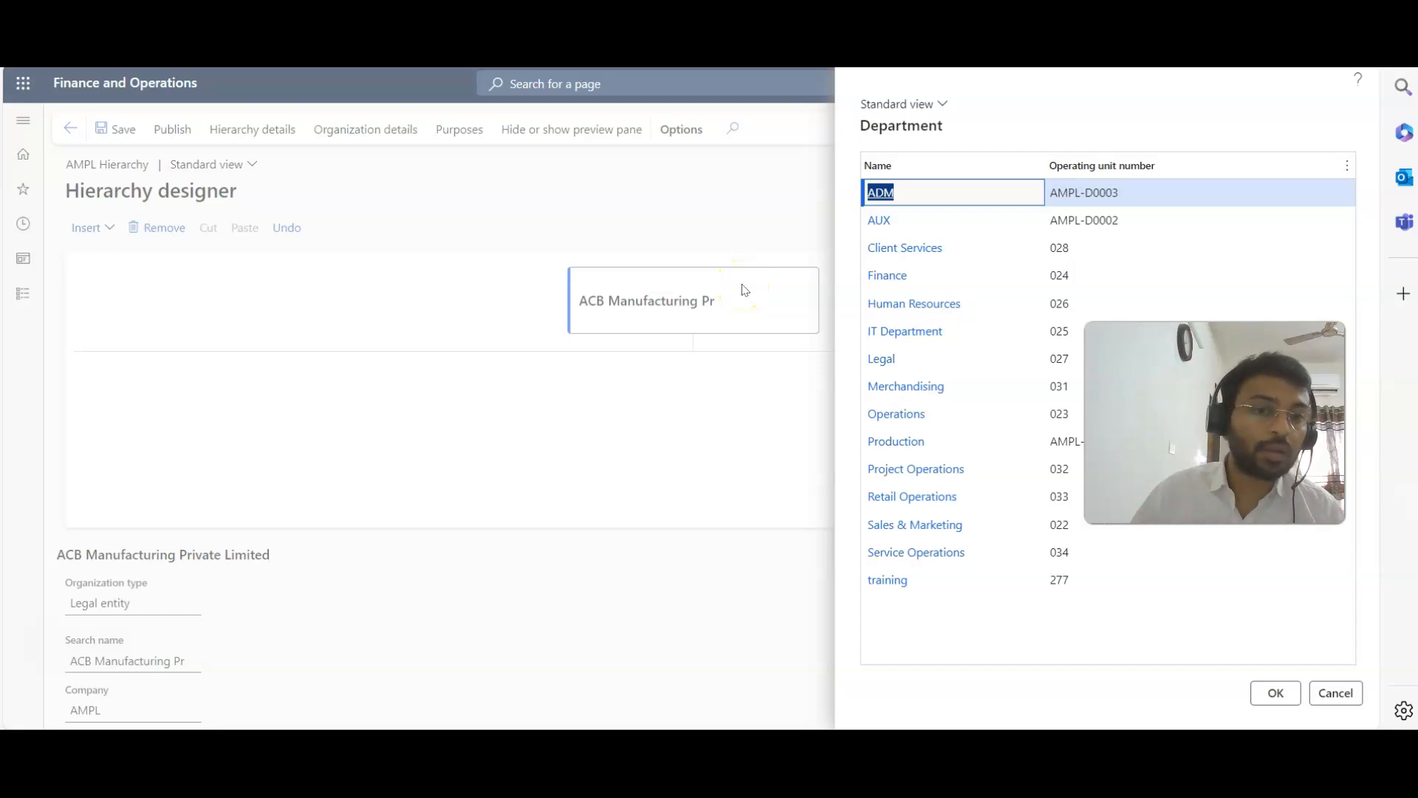
{"action": "left_click", "coordinate": [942, 442]}
{"action": "left_click", "coordinate": [1276, 692]}
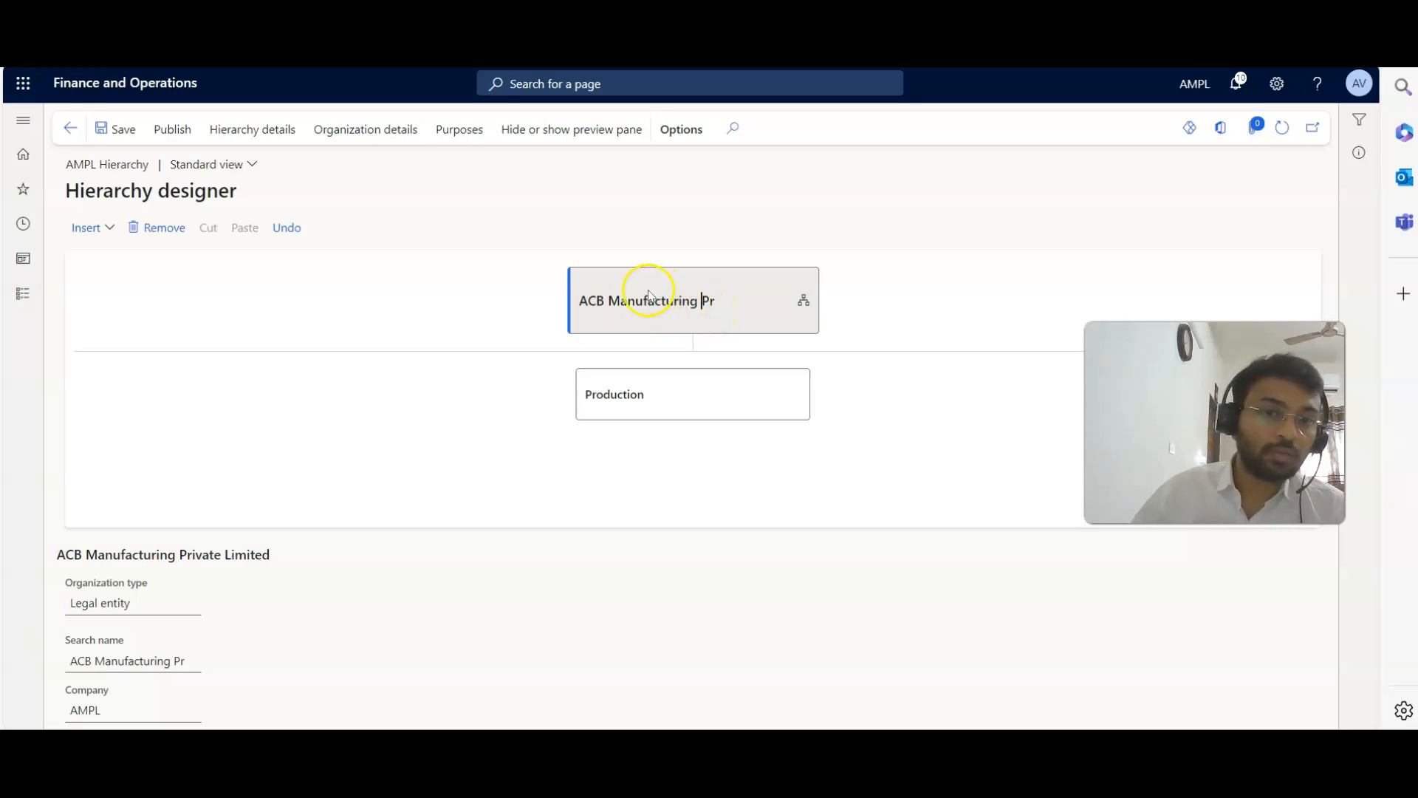
Insert the AUX and ADM departments under ACB Manufacturing Private Limited, at the same level as Production.
{"action": "left_click", "coordinate": [634, 303]}
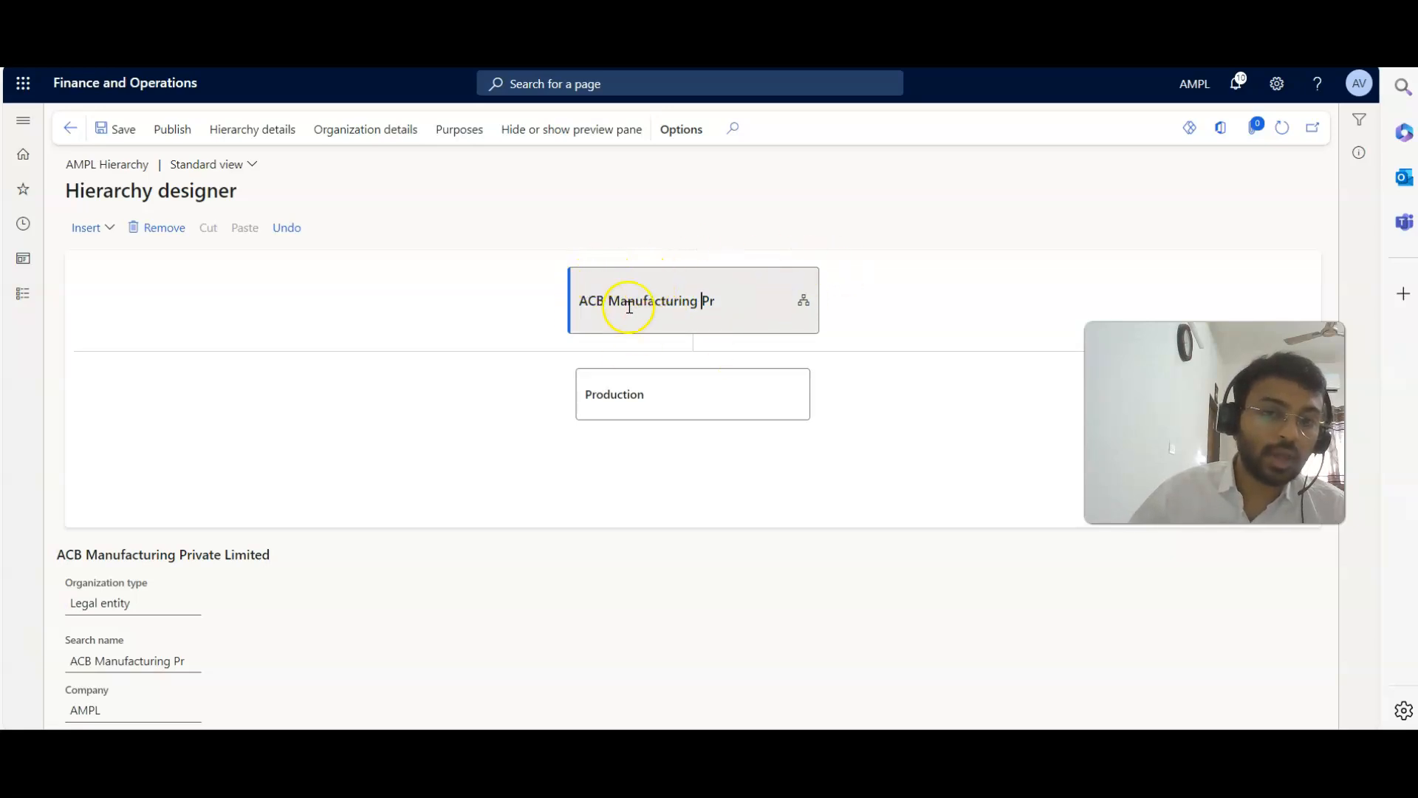
{"action": "left_click", "coordinate": [84, 228]}
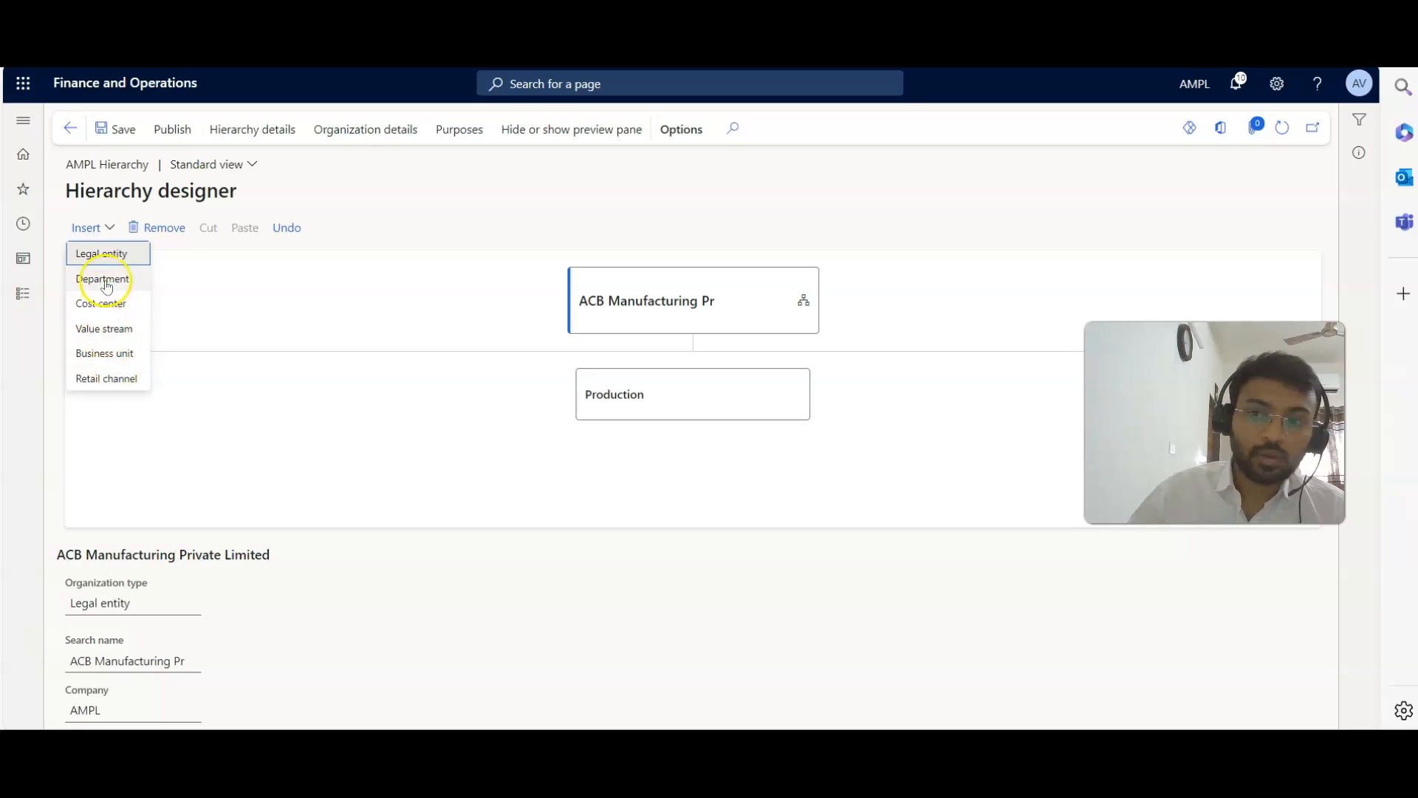
{"action": "left_click", "coordinate": [103, 279]}
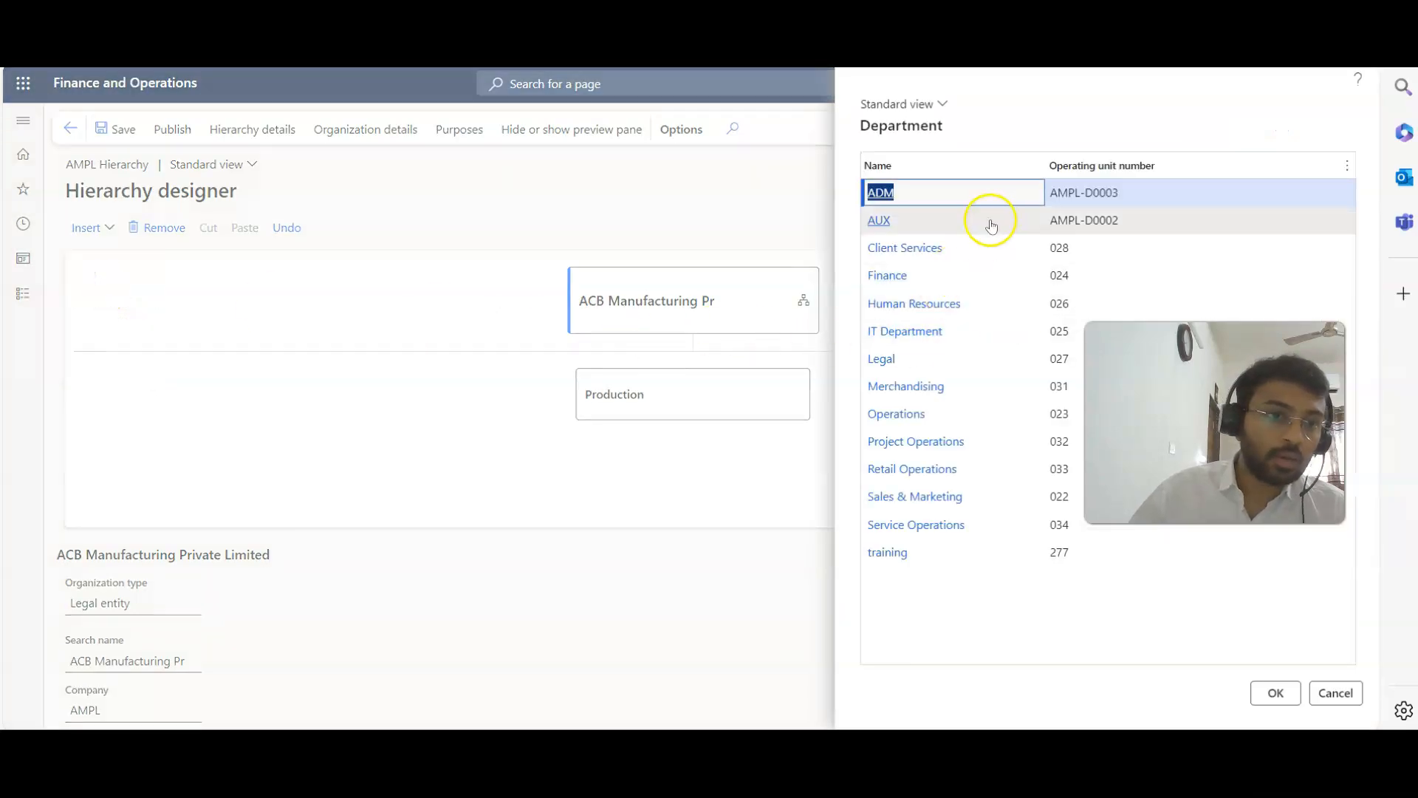
{"action": "left_click", "coordinate": [990, 221]}
{"action": "left_click", "coordinate": [1289, 691]}
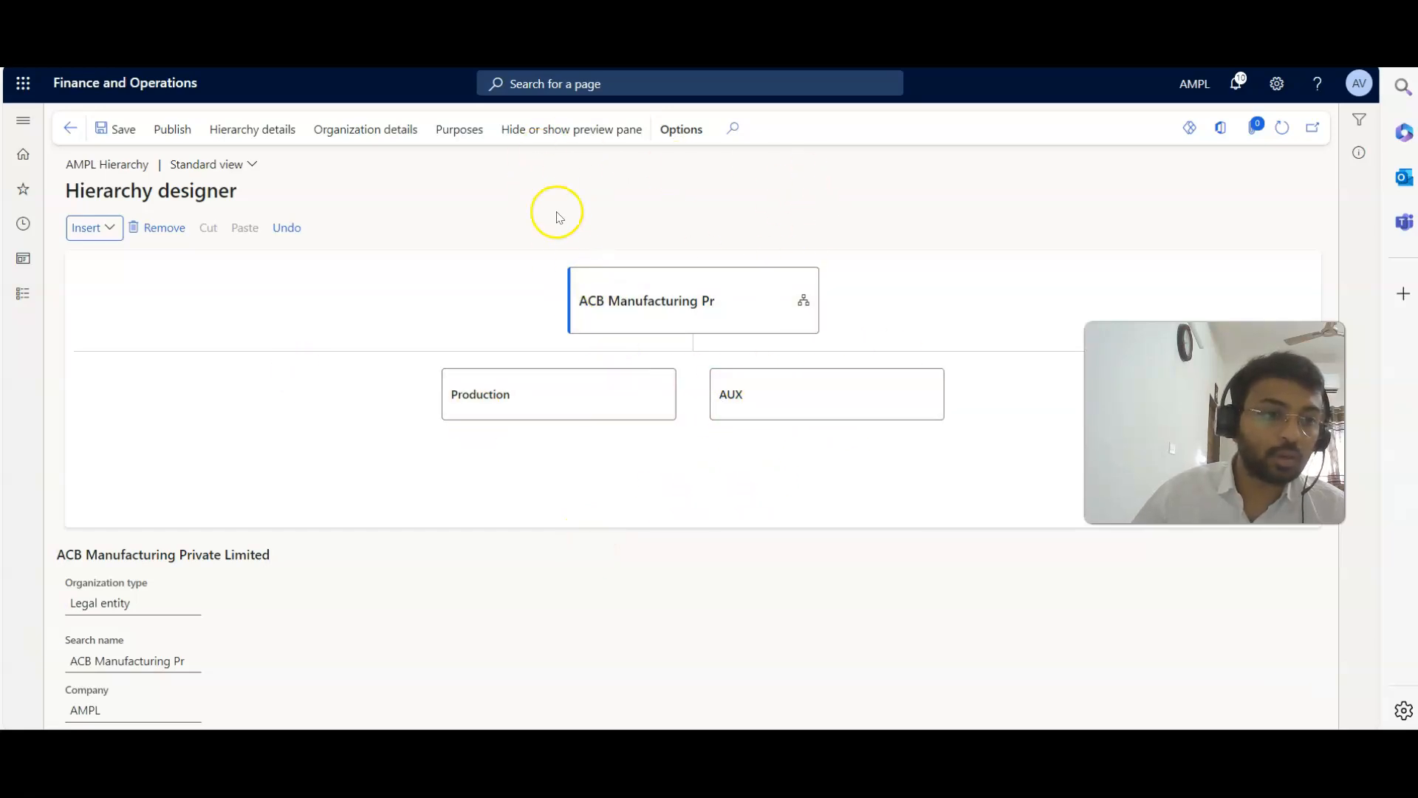
{"action": "left_click", "coordinate": [87, 226]}
{"action": "left_click", "coordinate": [109, 278]}
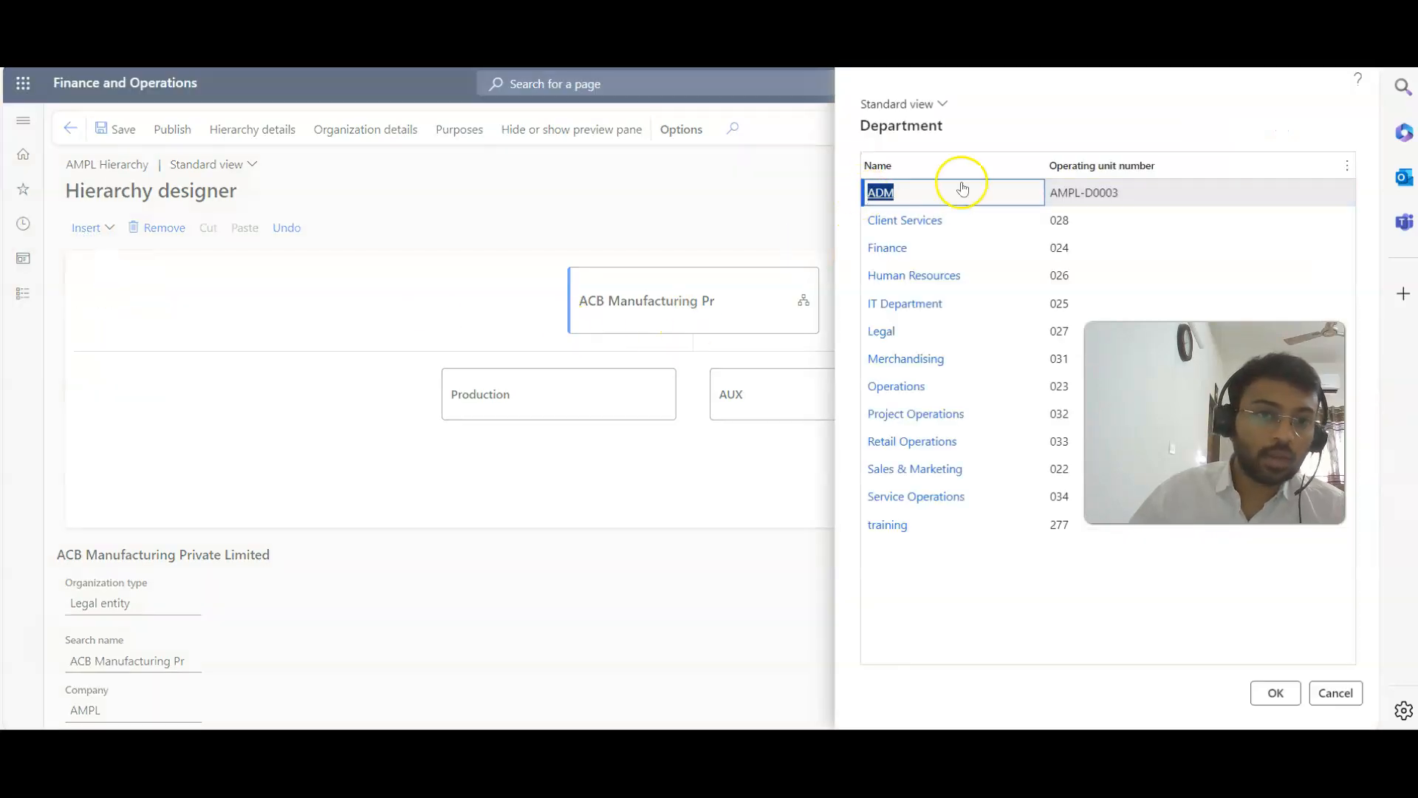
{"action": "left_click", "coordinate": [1271, 695]}
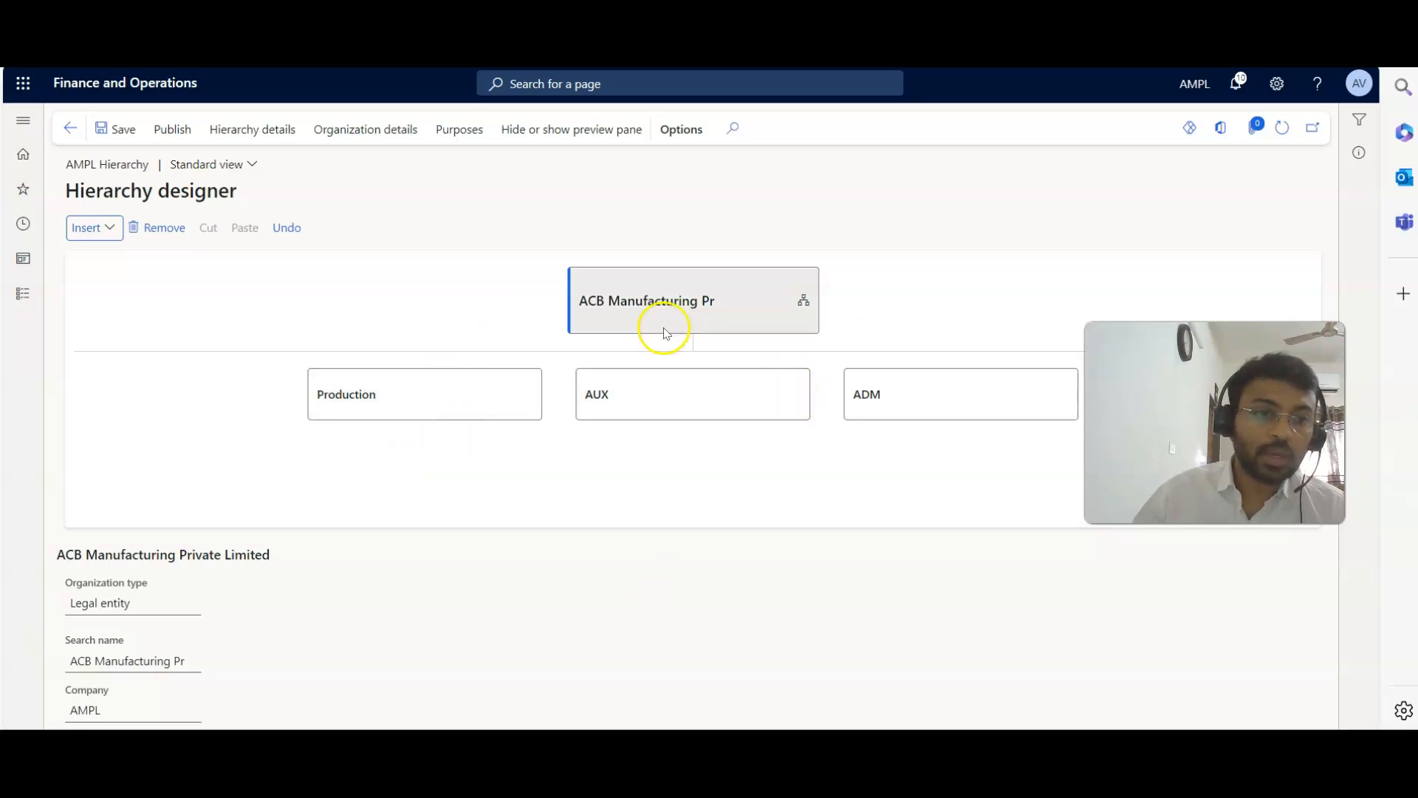
Insert the Direct Production Cost cost center under the Production department.
{"action": "left_click", "coordinate": [393, 402]}
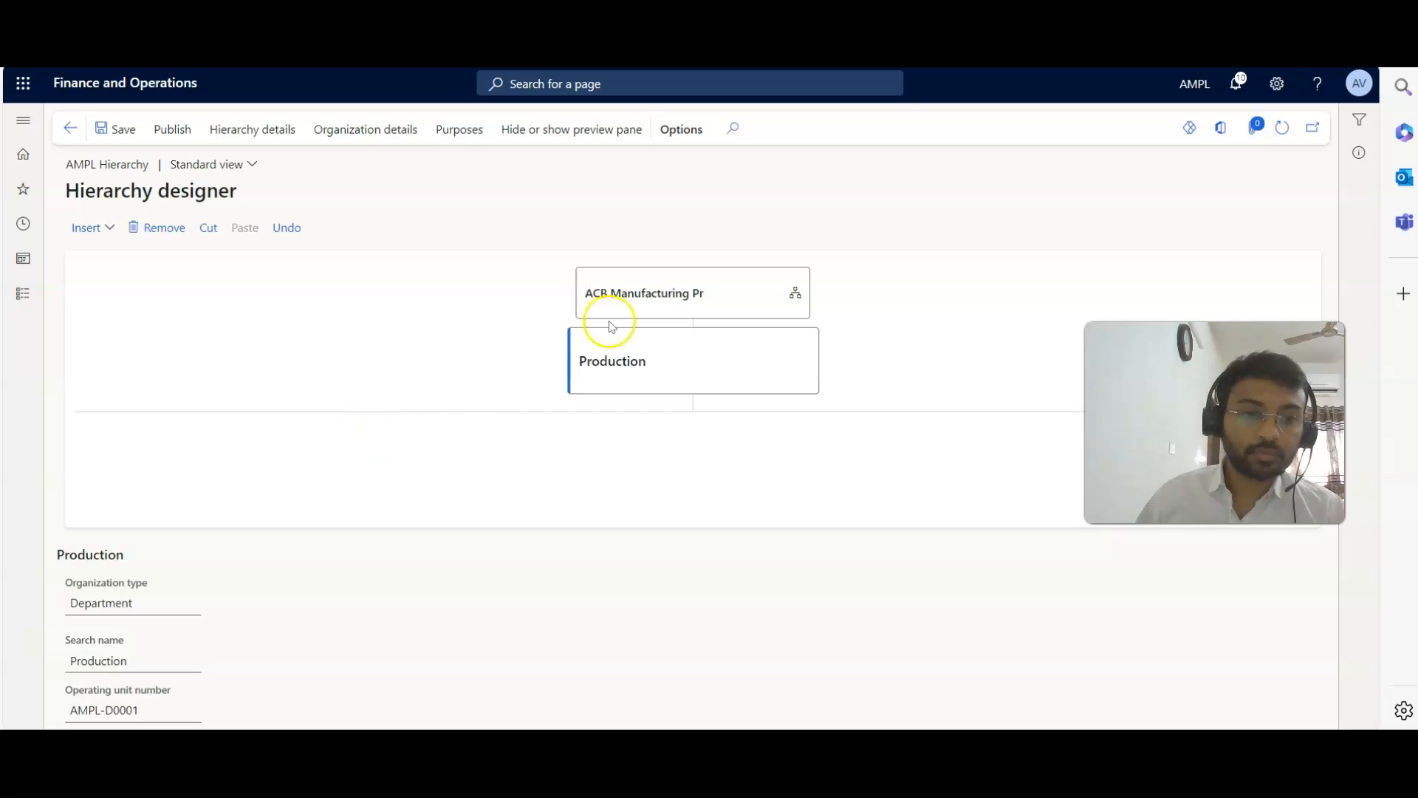
{"action": "left_click", "coordinate": [621, 281]}
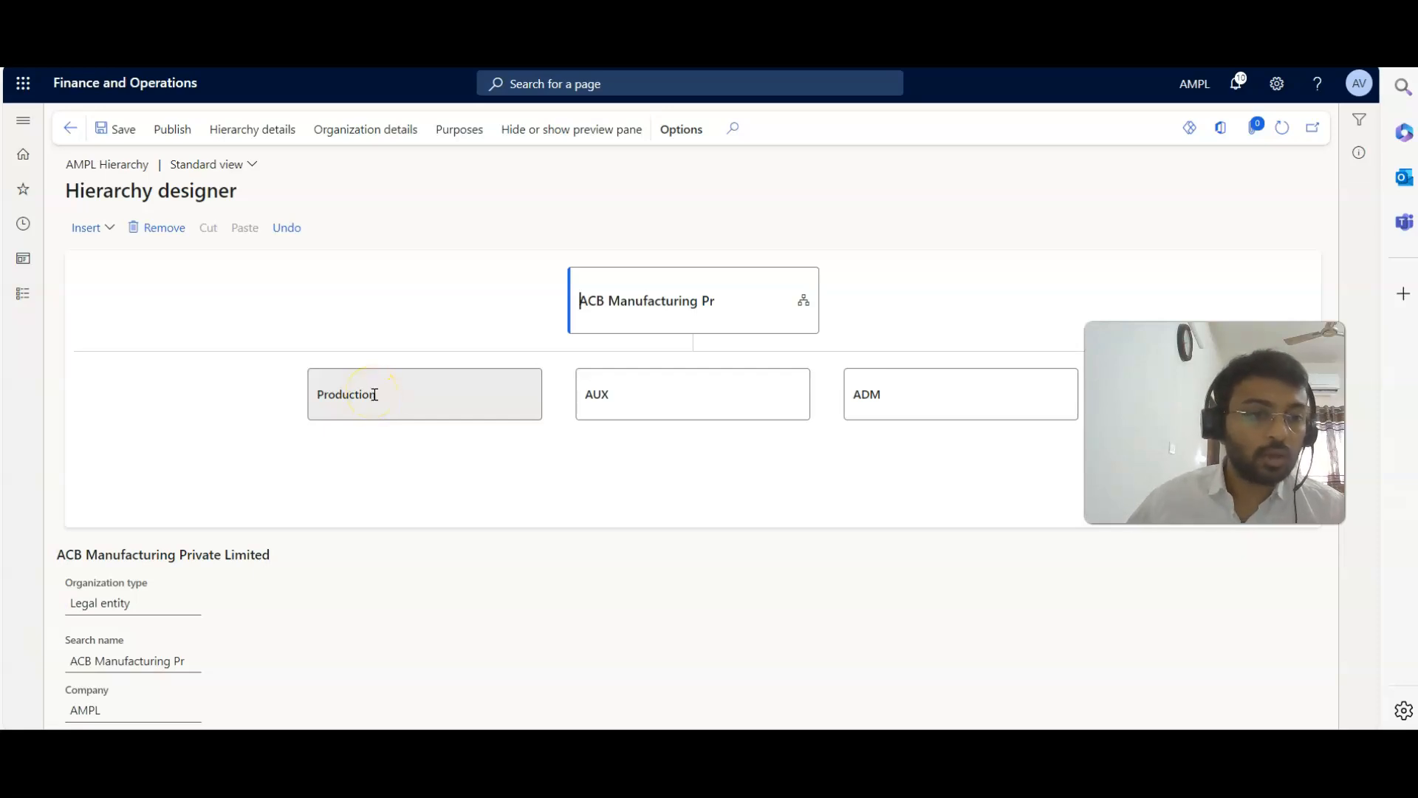
{"action": "left_click", "coordinate": [375, 395]}
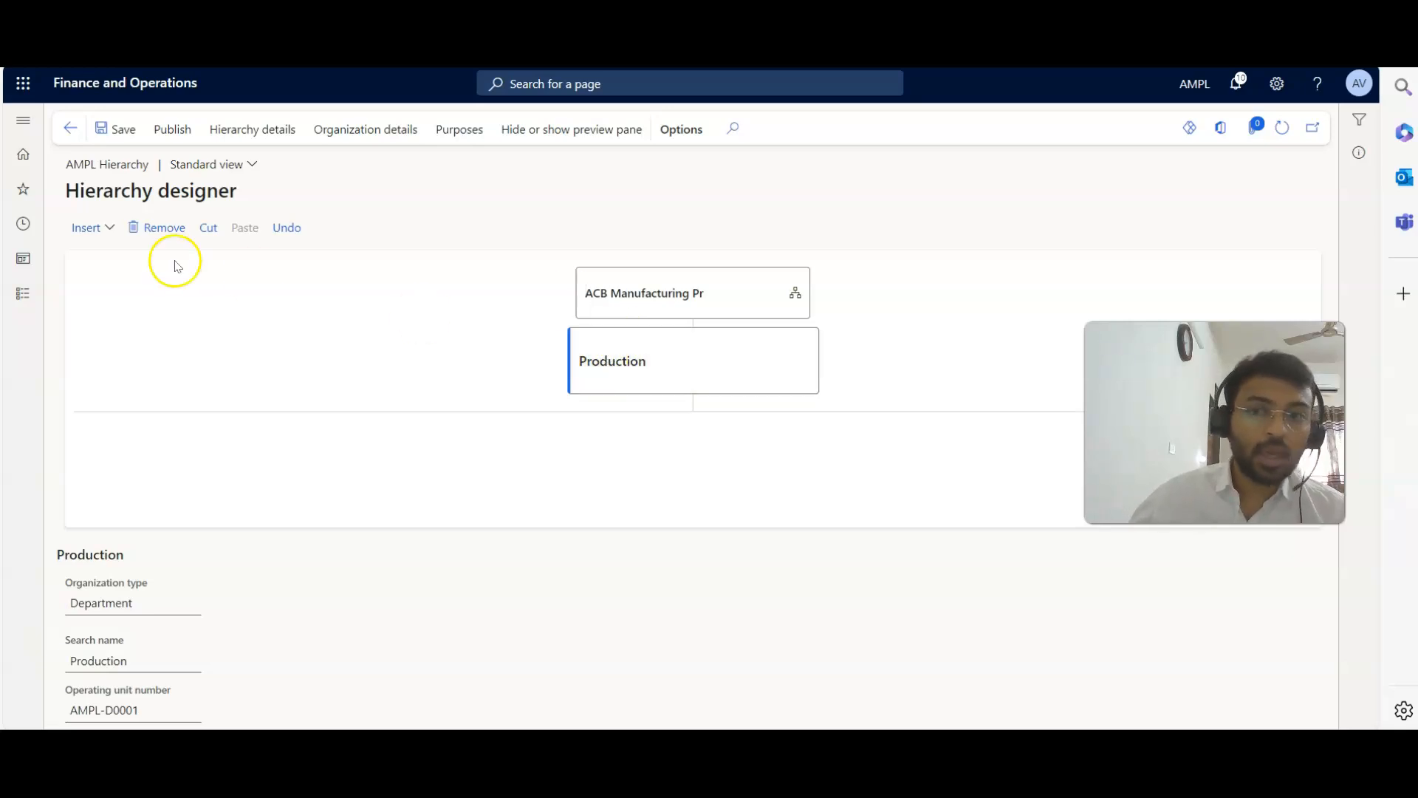
{"action": "left_click", "coordinate": [98, 230]}
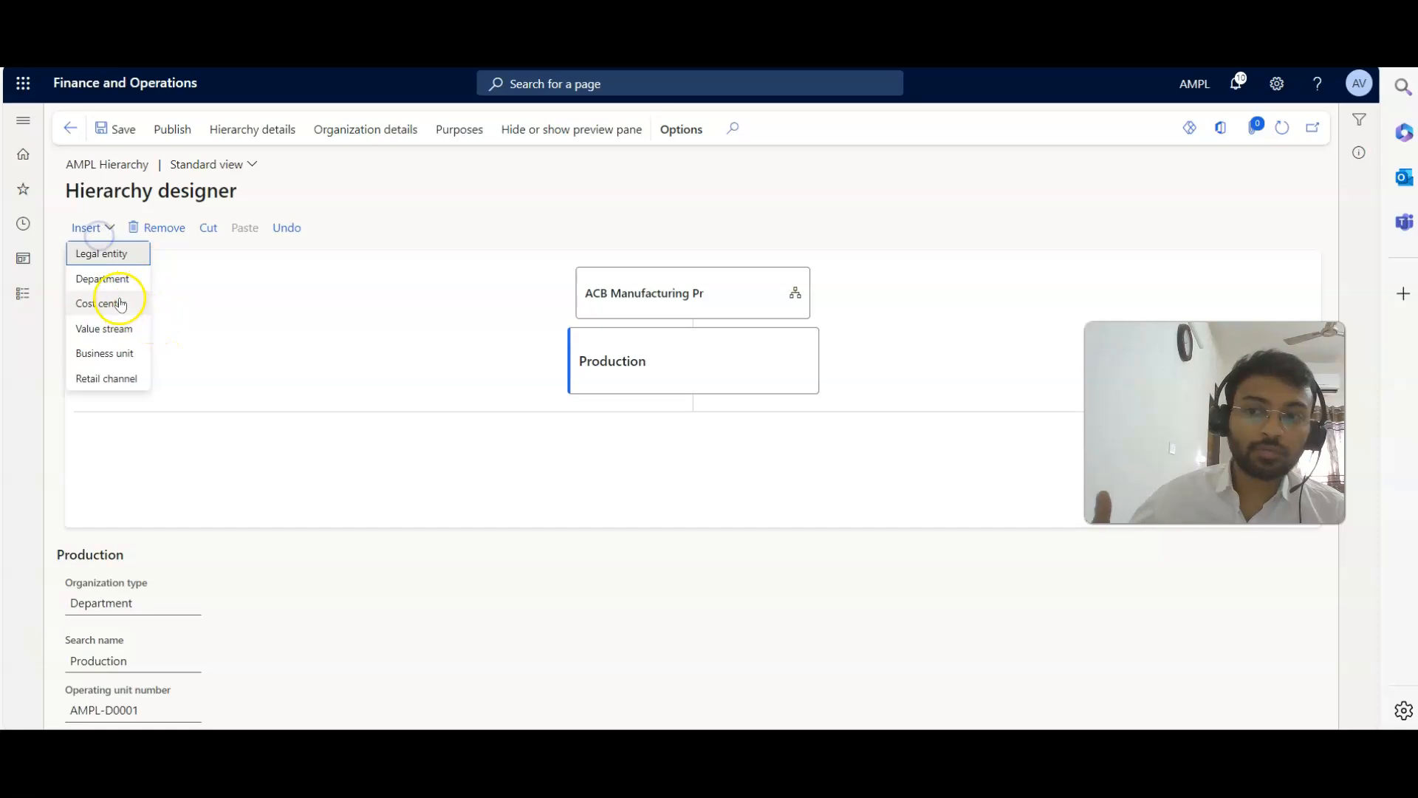
{"action": "left_click", "coordinate": [110, 300]}
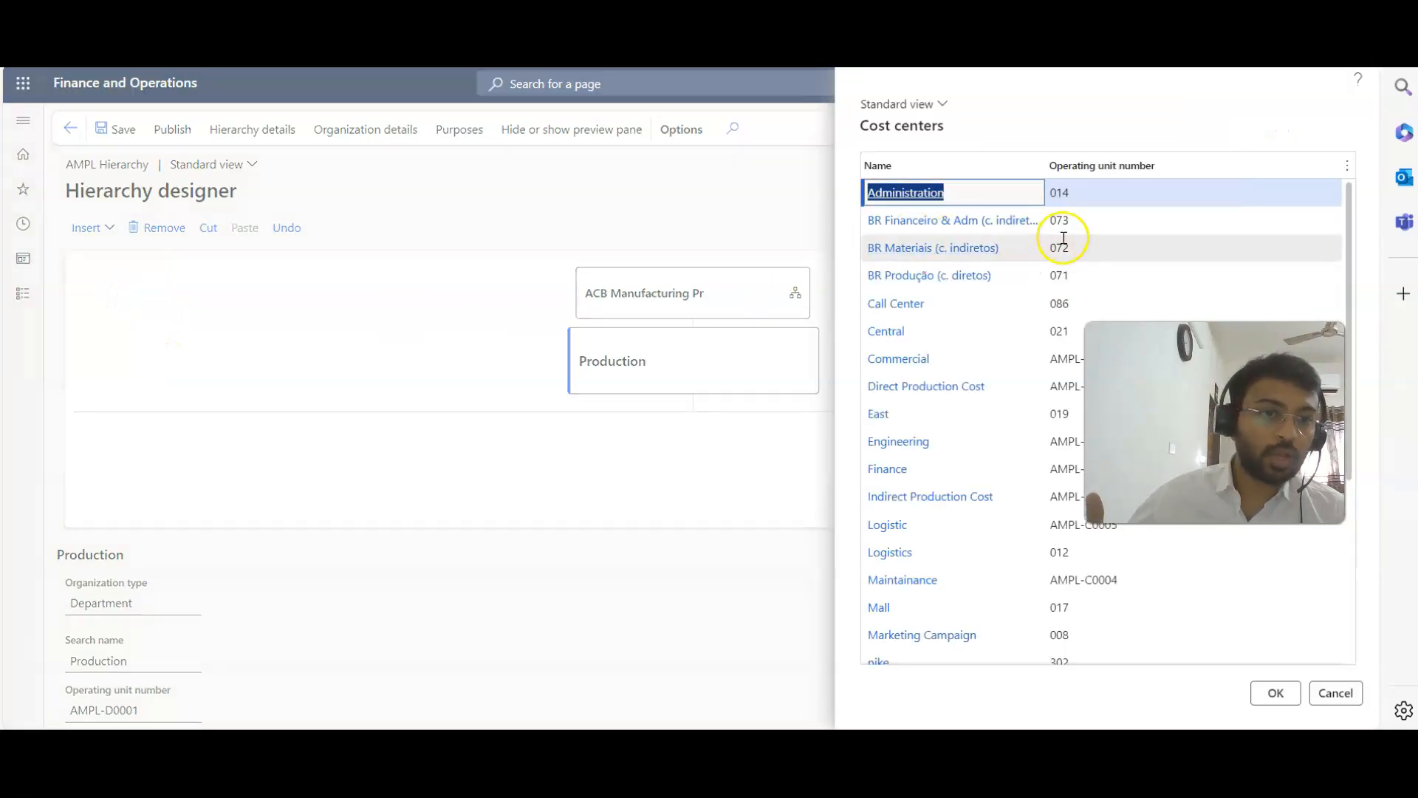
{"action": "scroll", "coordinate": [997, 517], "scroll_direction": "down", "scroll_amount": 4}
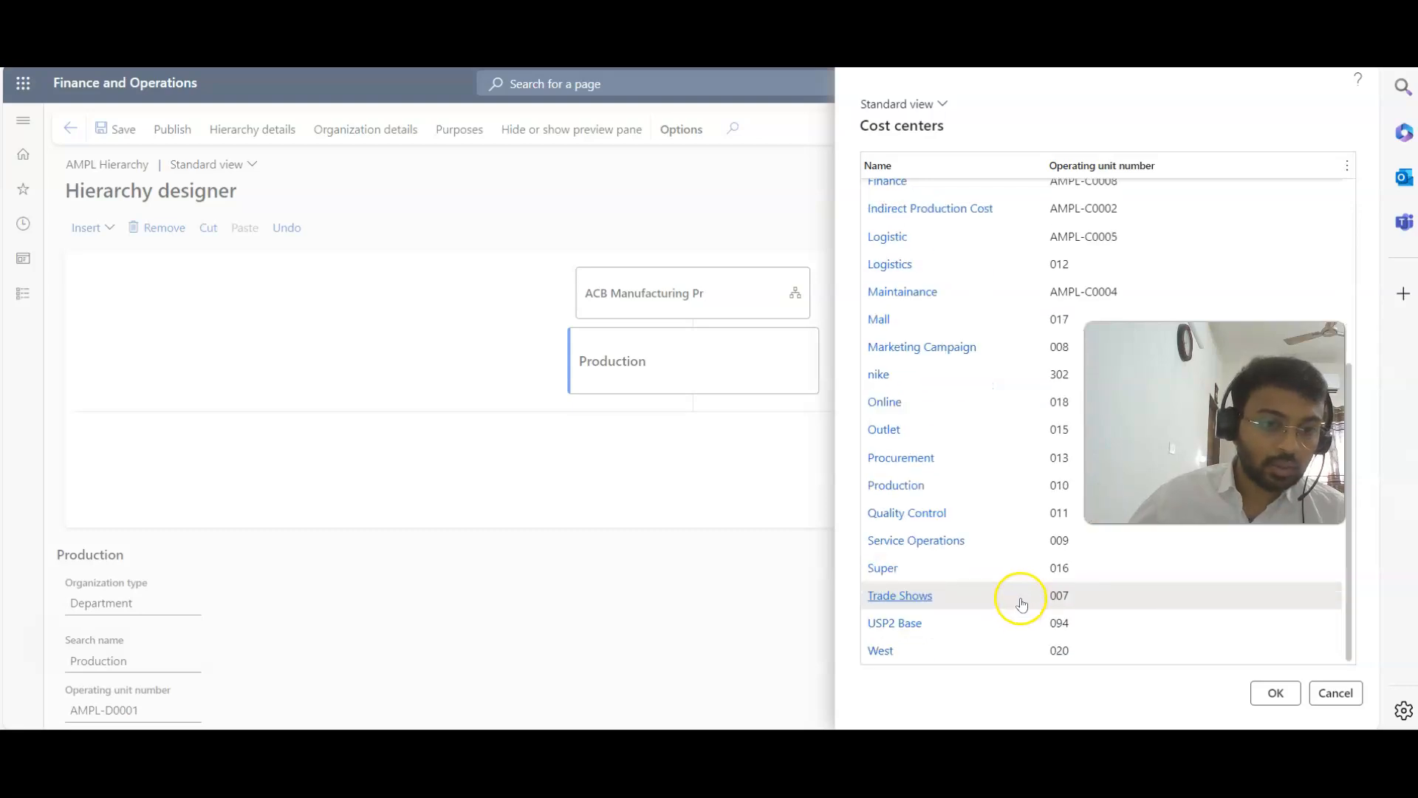
{"action": "scroll", "coordinate": [1021, 604], "scroll_direction": "up", "scroll_amount": 4}
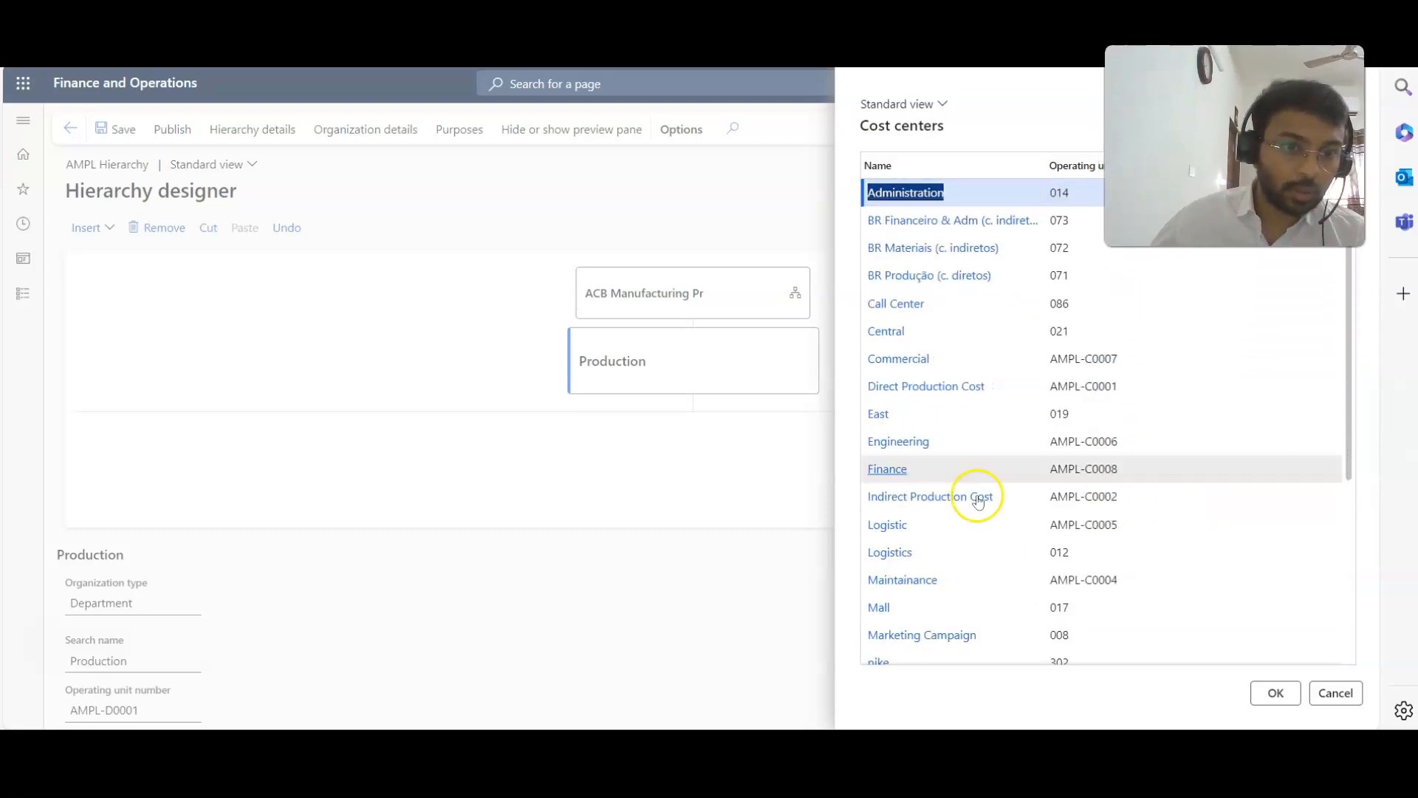
{"action": "left_click", "coordinate": [987, 381]}
{"action": "left_click", "coordinate": [1274, 692]}
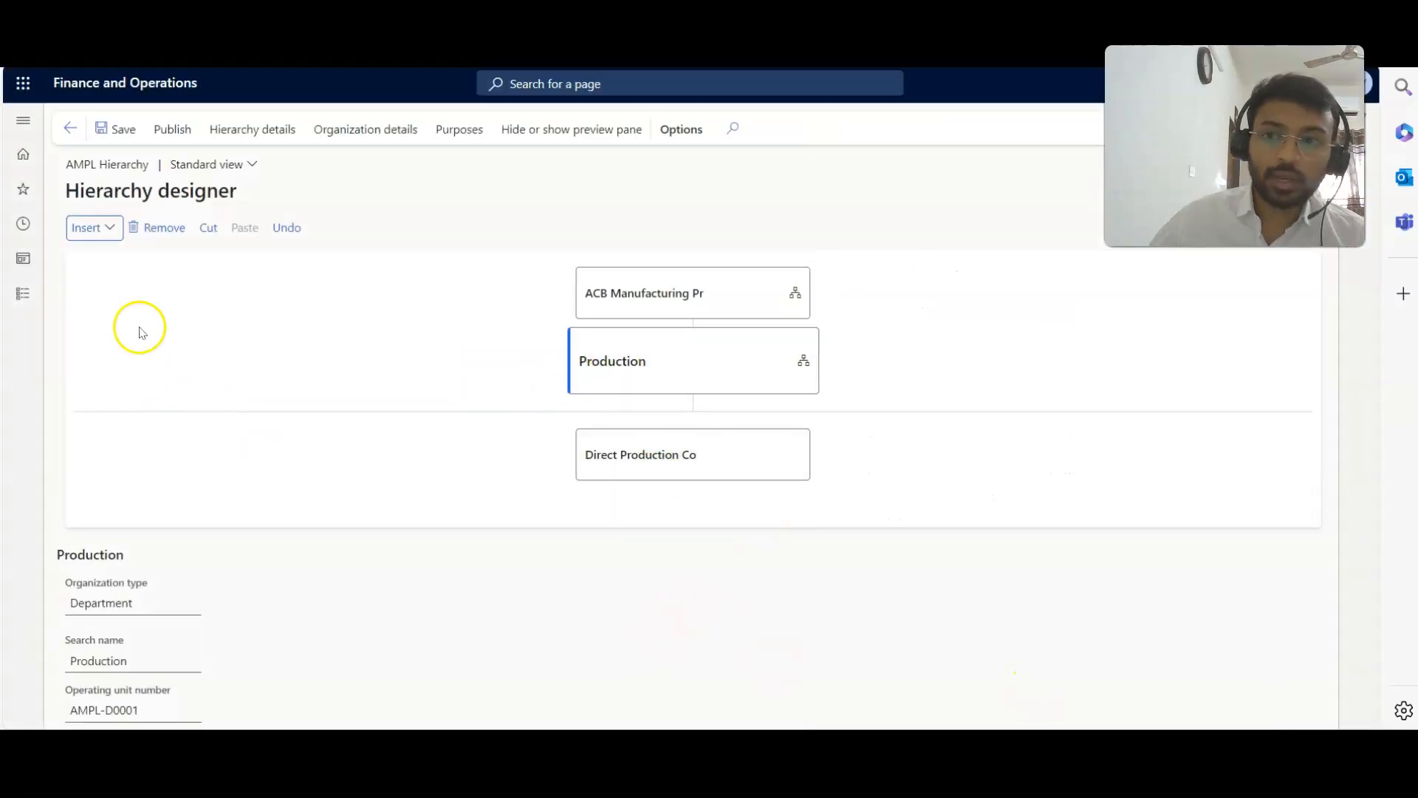
Insert the Indirect Production Cost cost center under the Production department.
{"action": "left_click", "coordinate": [95, 228]}
{"action": "left_click", "coordinate": [107, 298]}
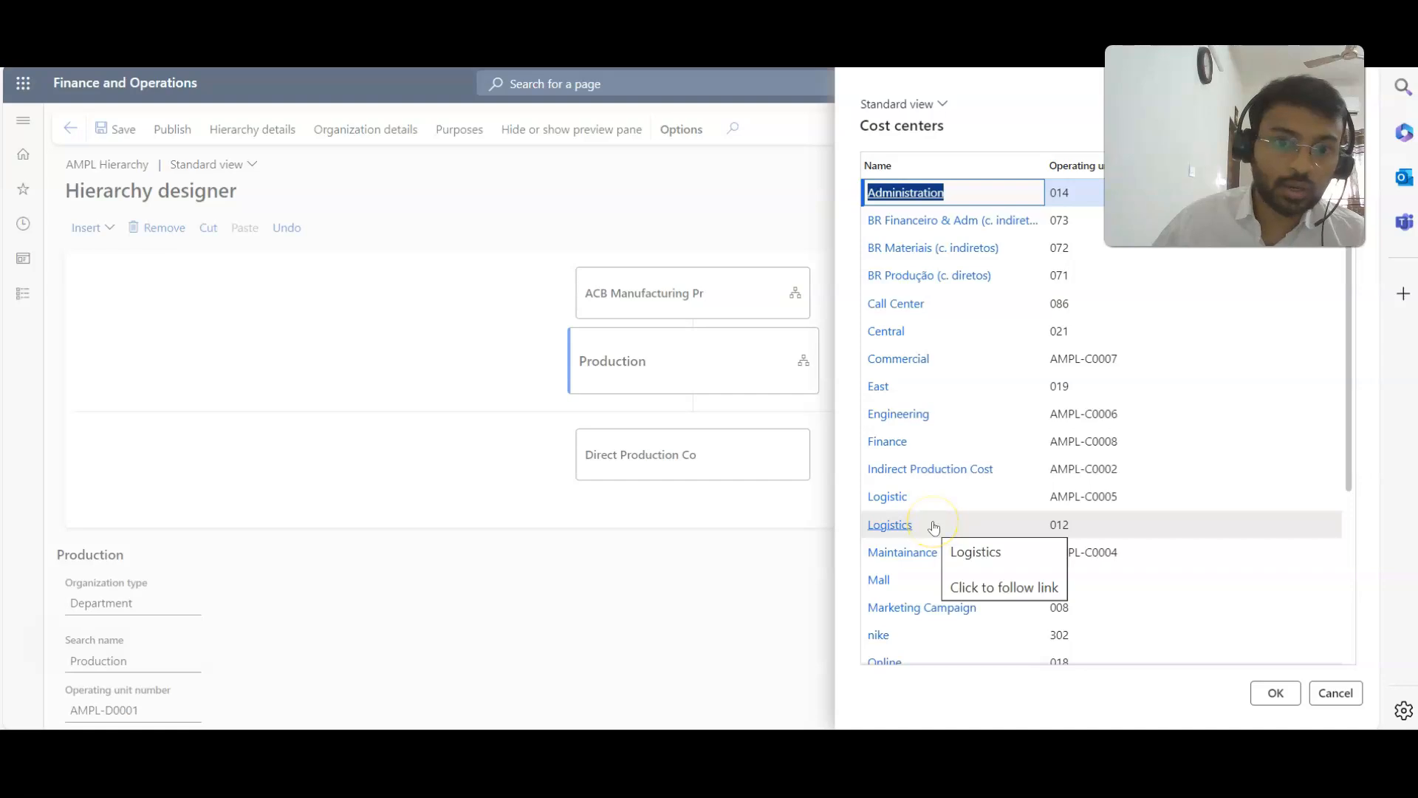
{"action": "double_click", "coordinate": [941, 468]}
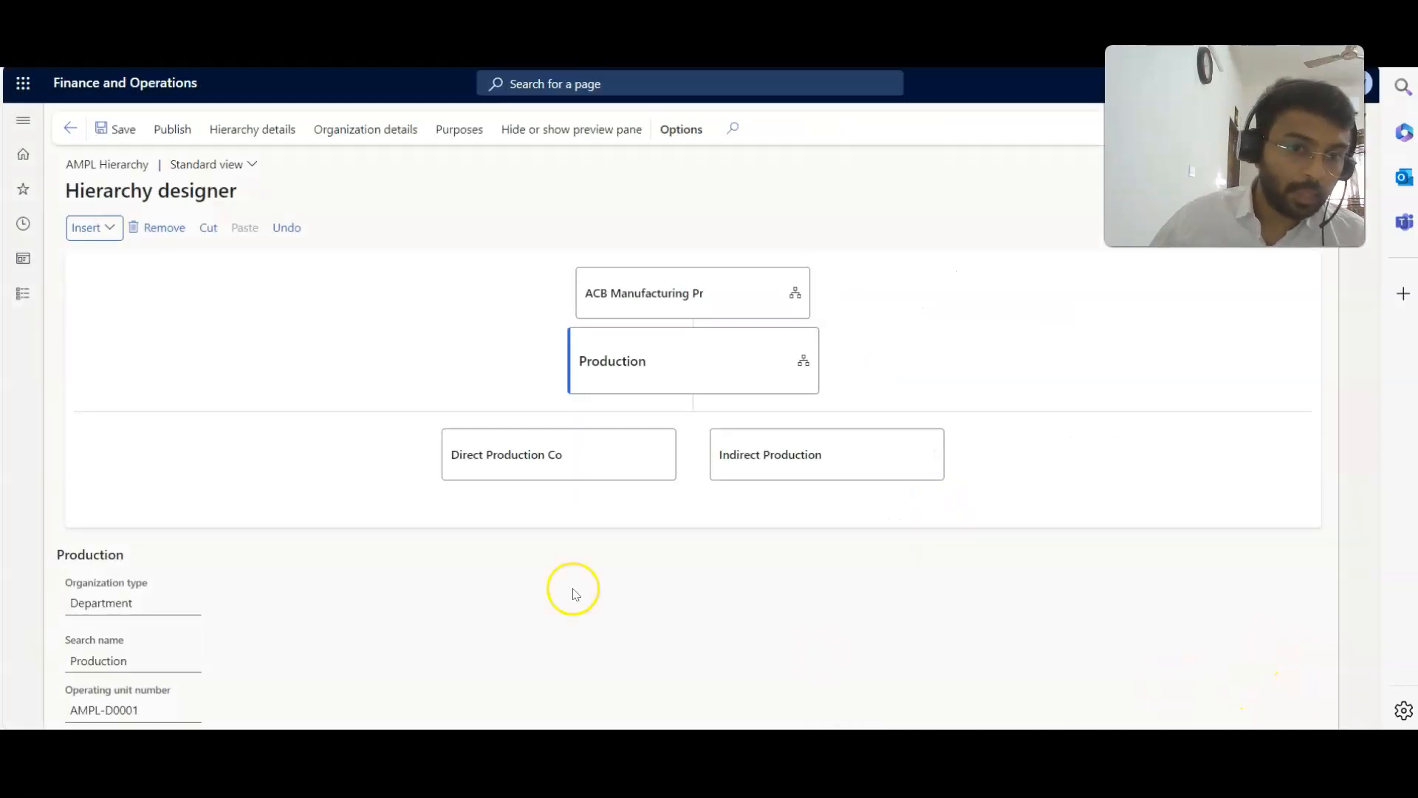
Return to the root legal entity and insert the Maintainance cost center under the AUX department.
{"action": "left_click", "coordinate": [658, 305]}
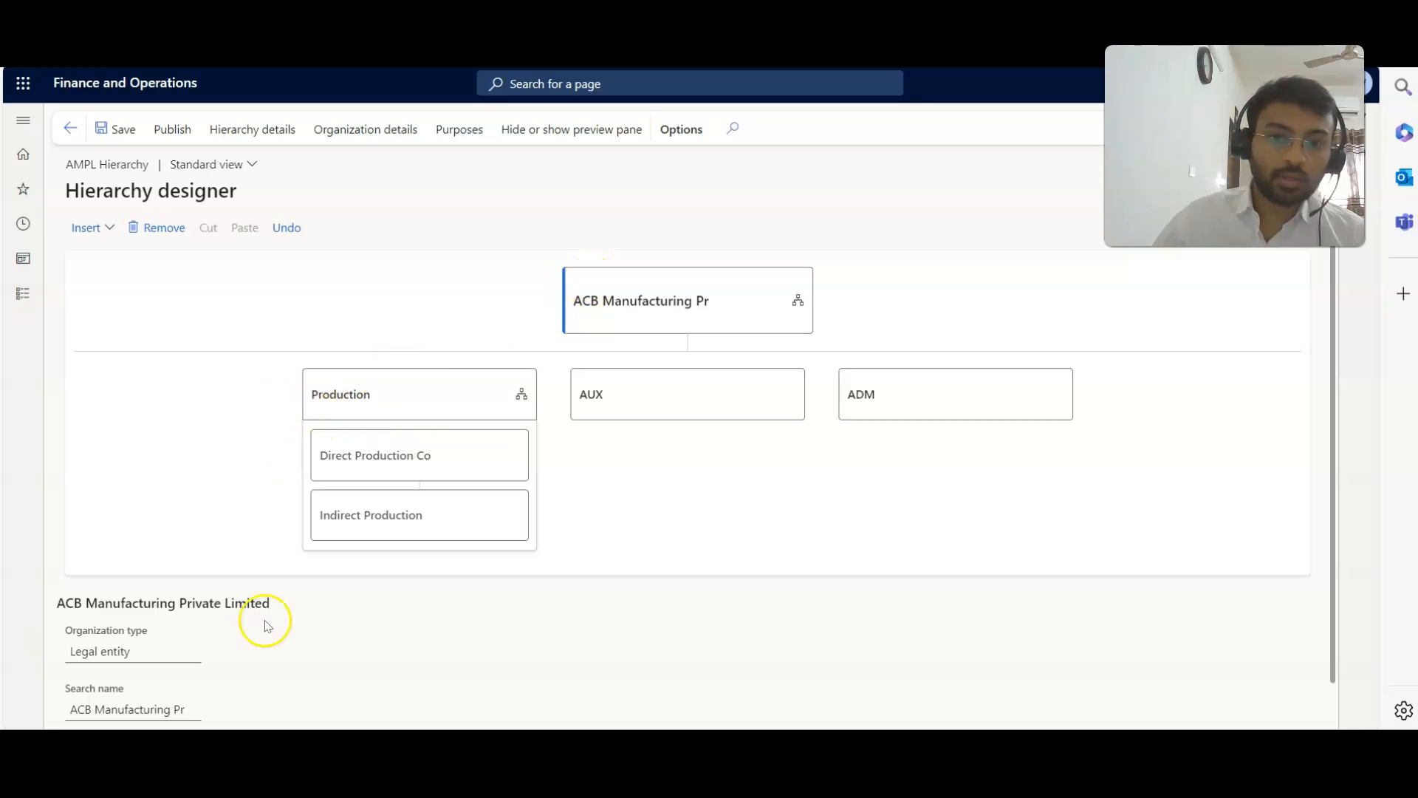
{"action": "left_click", "coordinate": [643, 390]}
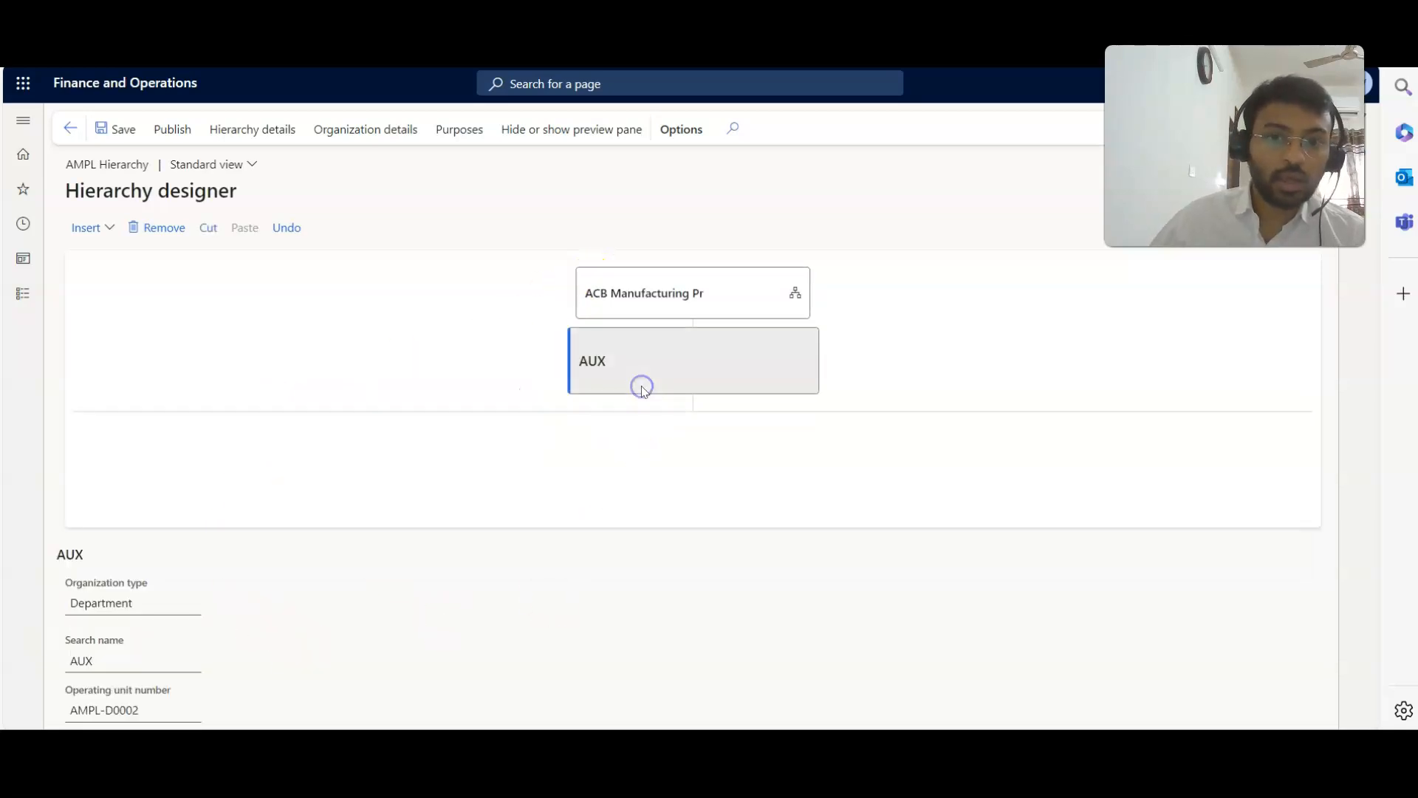
{"action": "left_click", "coordinate": [79, 227]}
{"action": "left_click", "coordinate": [98, 301]}
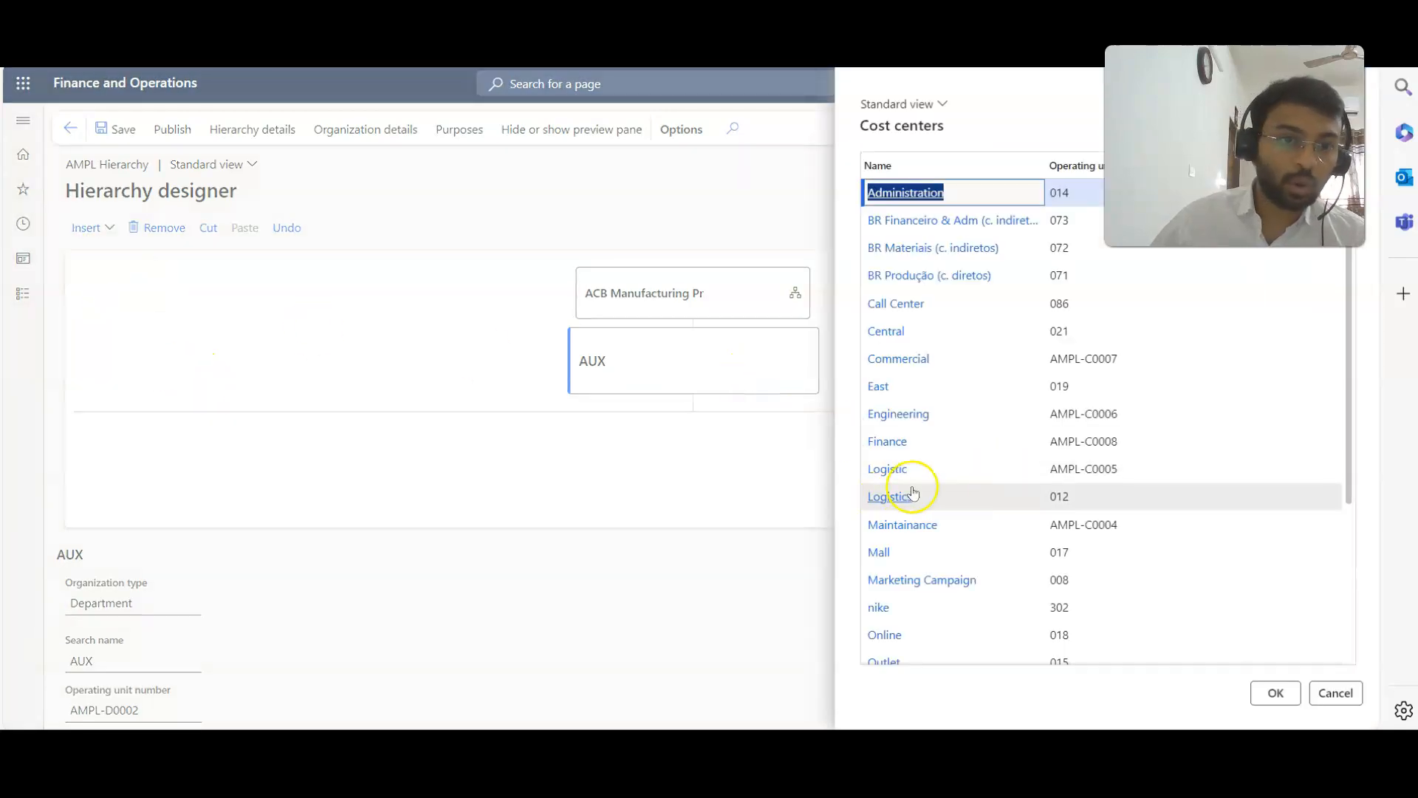
{"action": "left_click", "coordinate": [1000, 523]}
{"action": "left_click", "coordinate": [1264, 692]}
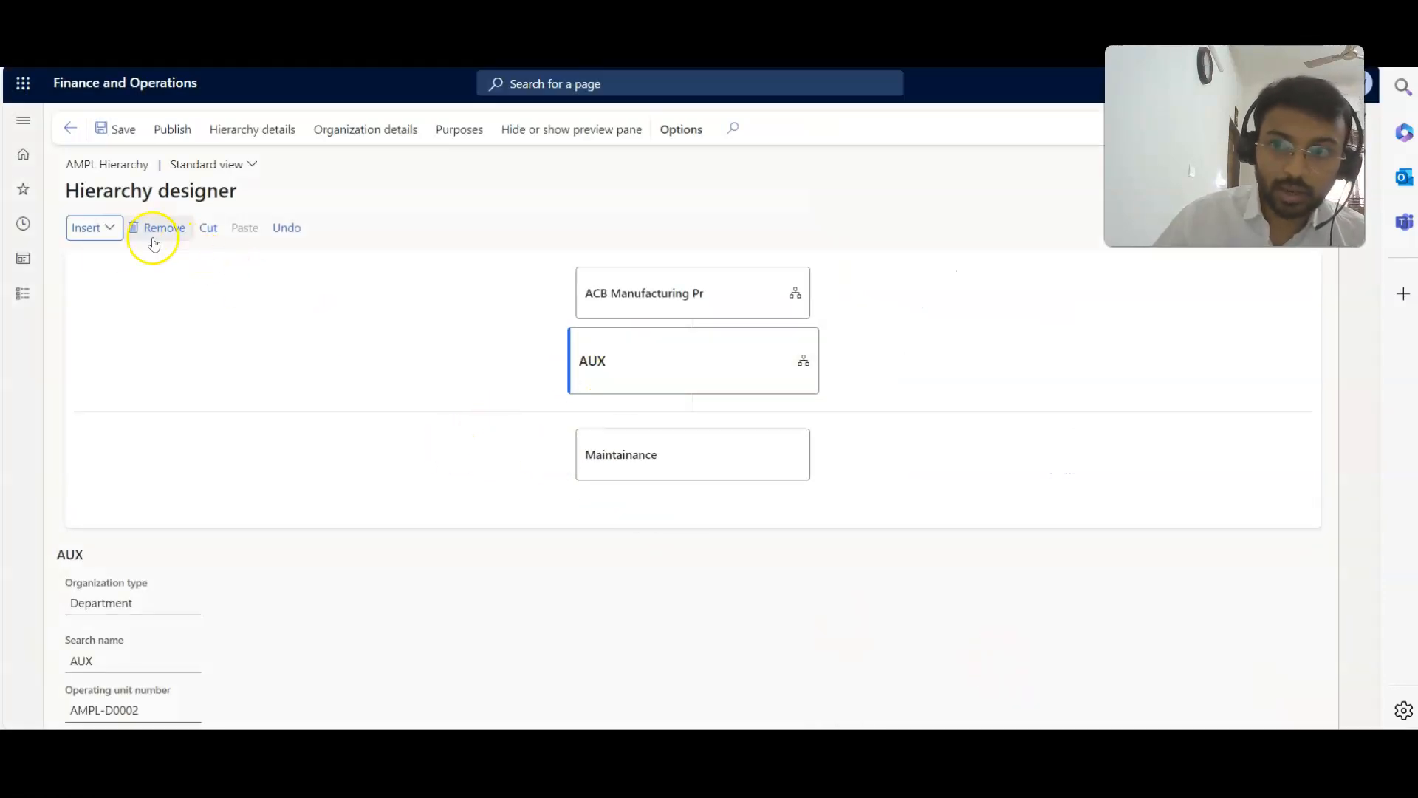
Insert the Logistic cost center (AMPL-C0005) under the AUX department.
{"action": "left_click", "coordinate": [104, 235]}
{"action": "left_click", "coordinate": [104, 300]}
{"action": "left_click", "coordinate": [949, 468]}
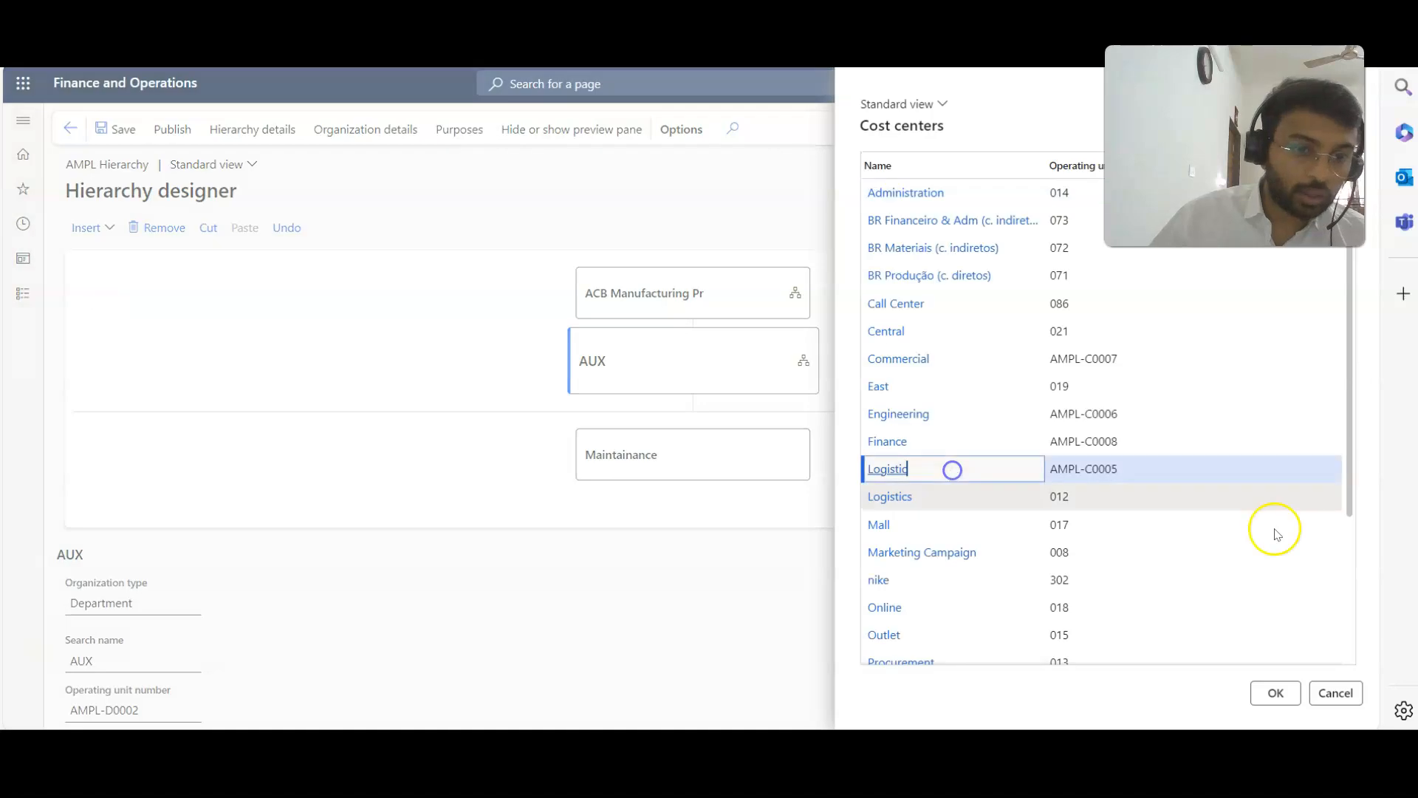
{"action": "left_click", "coordinate": [1277, 692]}
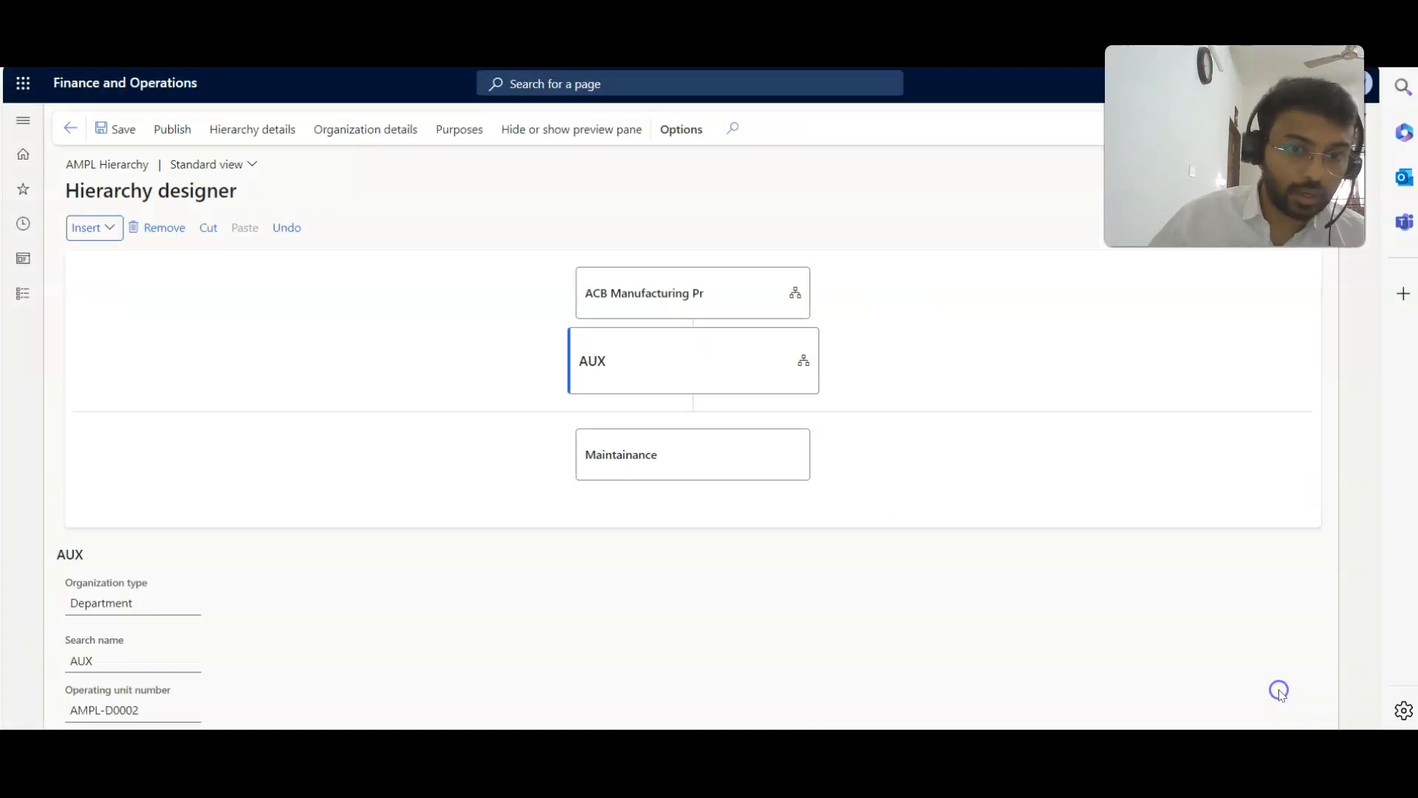
Return to the root legal entity and insert the Finance cost center (AMPL-C0008) under the ADM department.
{"action": "left_click", "coordinate": [734, 287]}
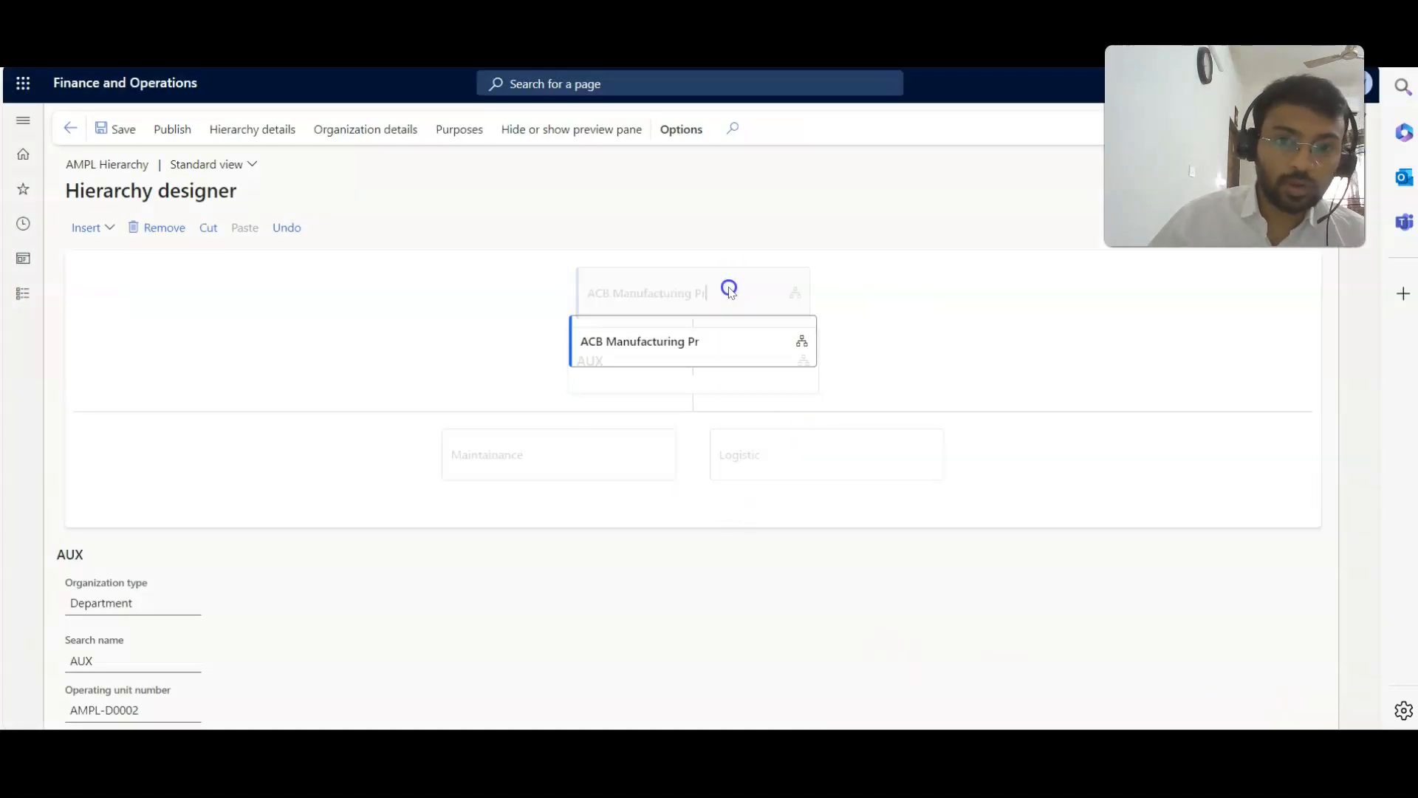
{"action": "left_click", "coordinate": [952, 404]}
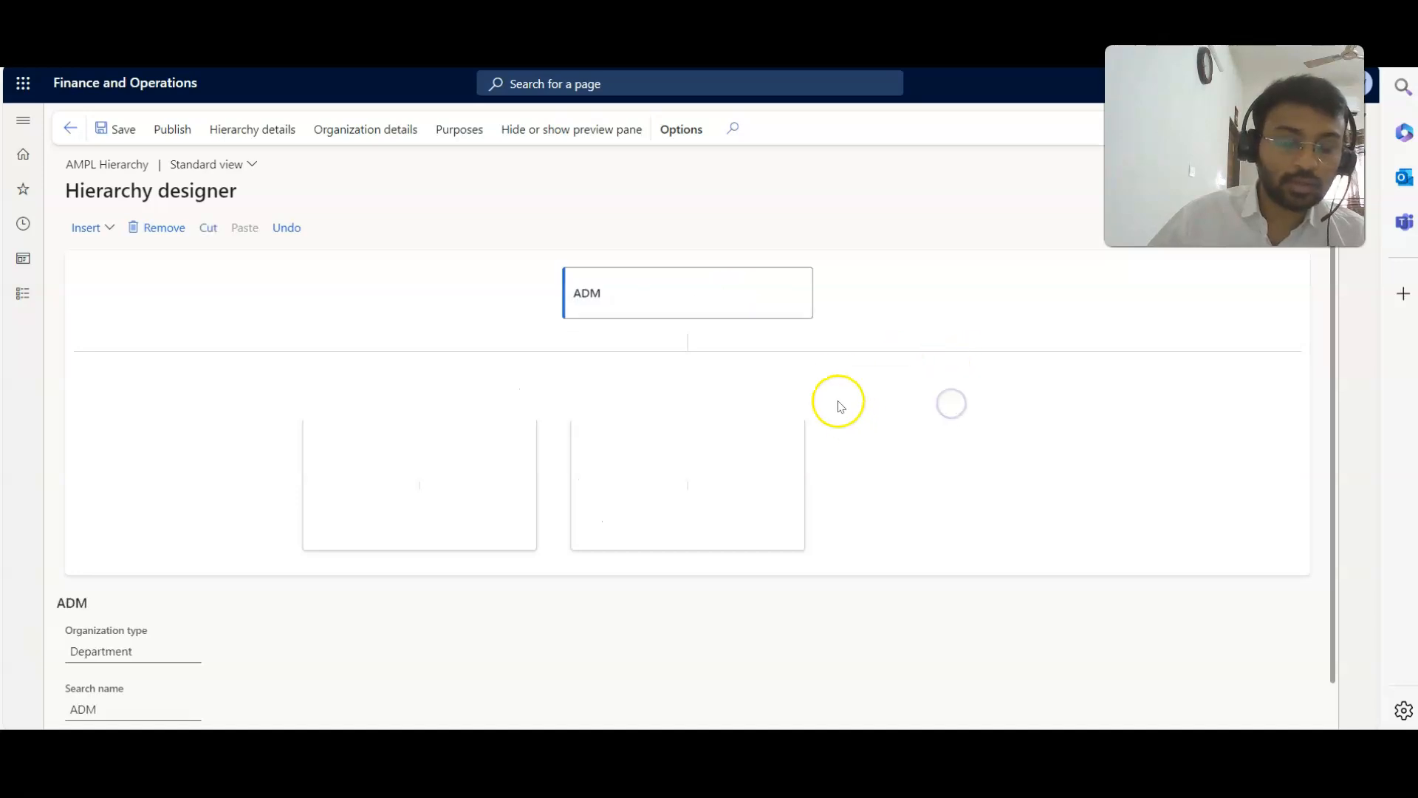
{"action": "left_click", "coordinate": [84, 228]}
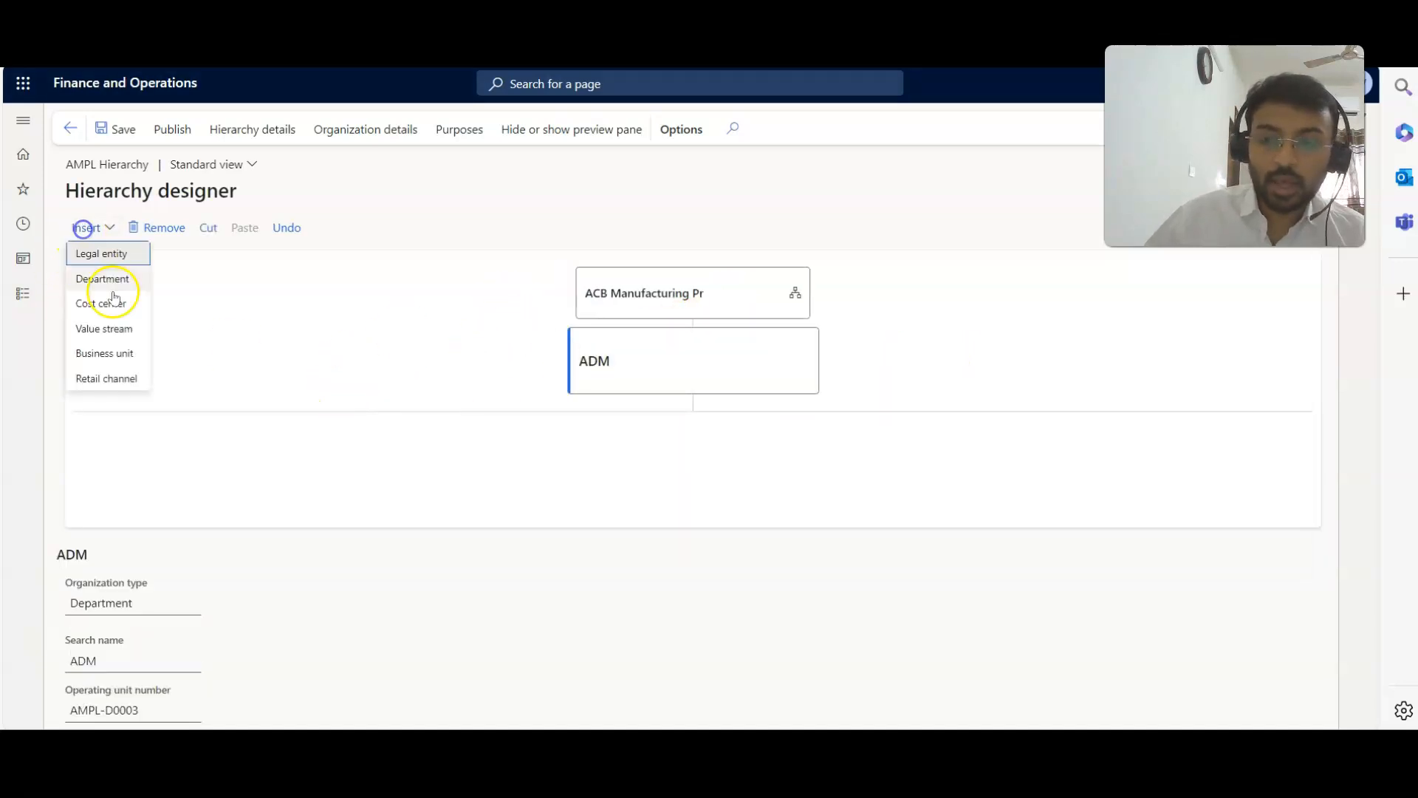
{"action": "left_click", "coordinate": [111, 303]}
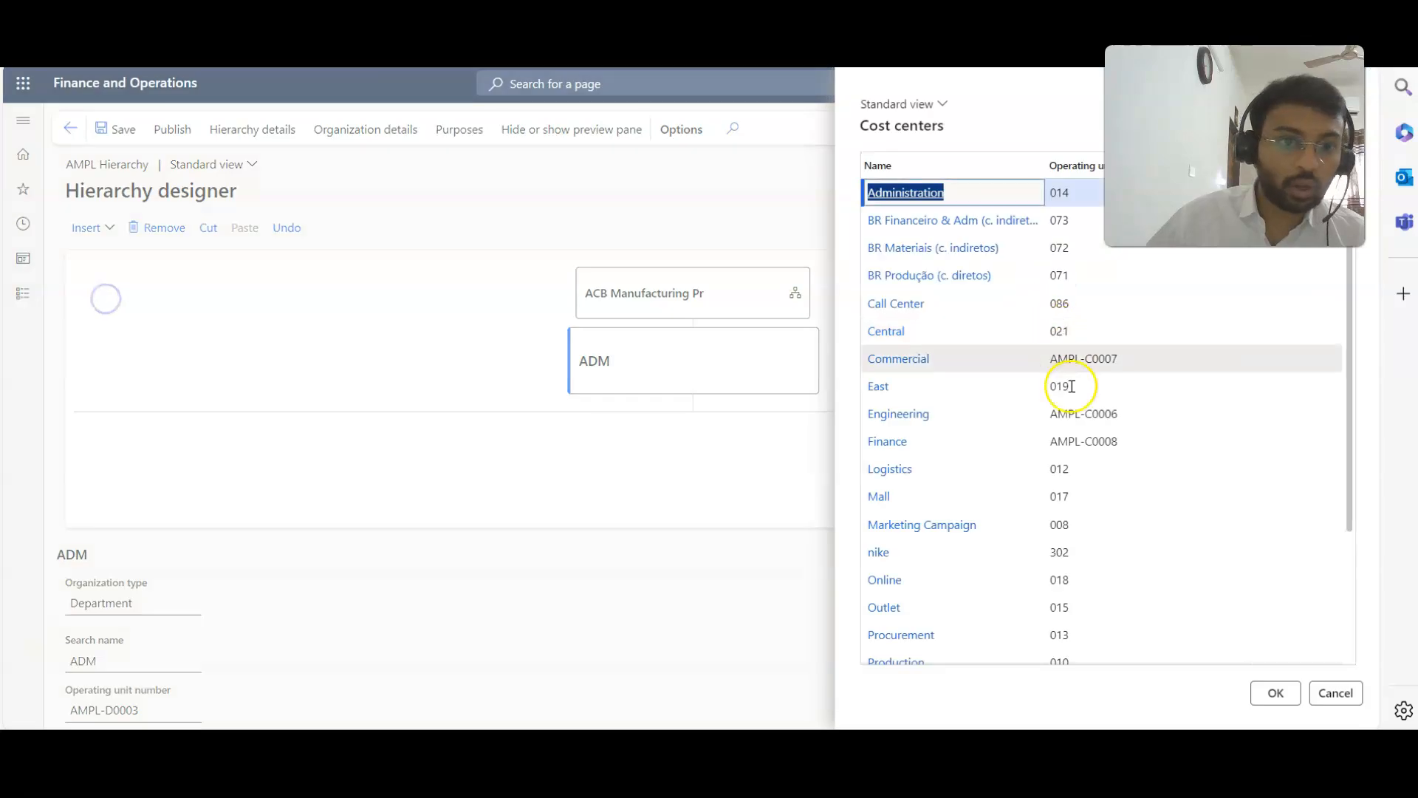
{"action": "left_click", "coordinate": [1105, 437]}
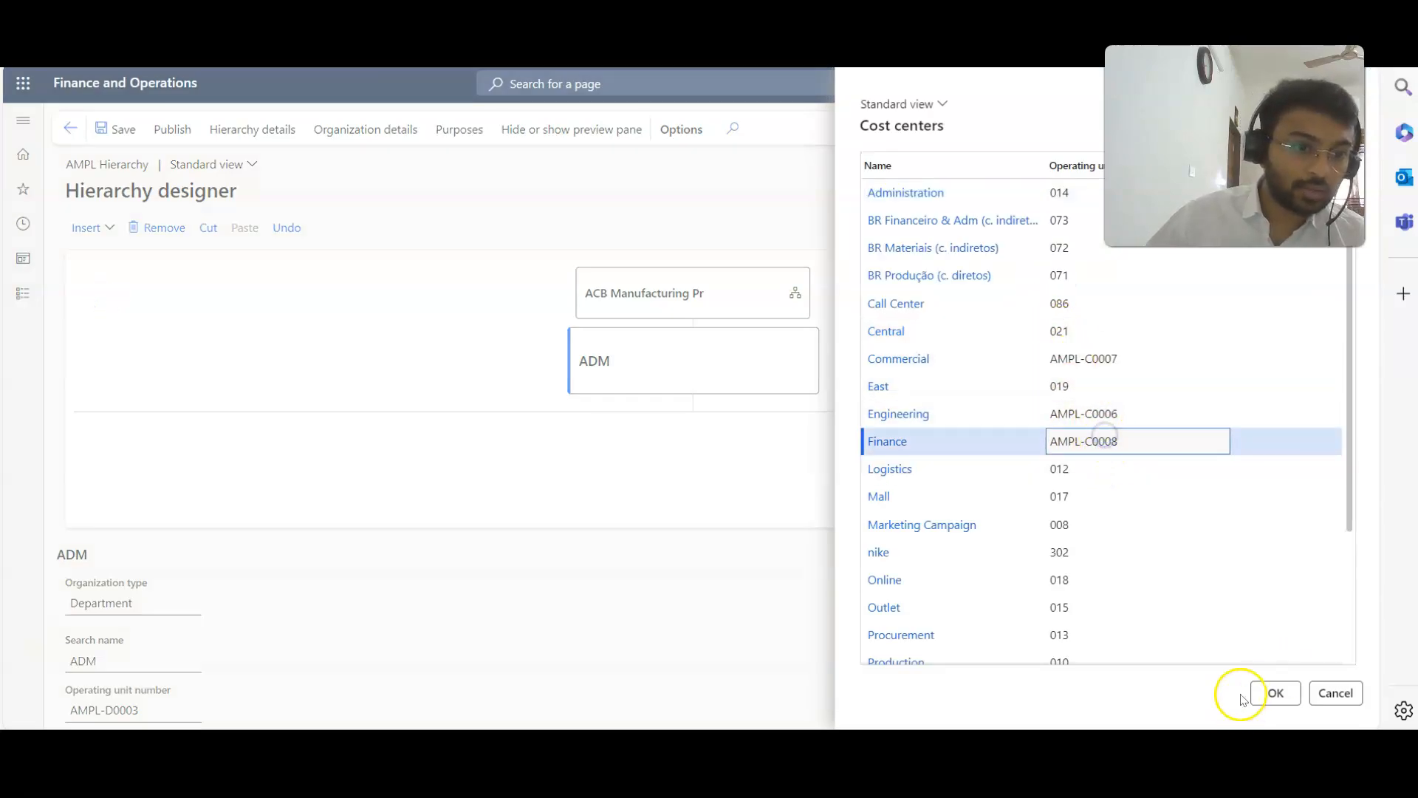
{"action": "left_click", "coordinate": [1269, 692]}
Insert the Commercial cost center (AMPL-C0007) under the ADM department and return to the root legal entity.
{"action": "left_click", "coordinate": [97, 218]}
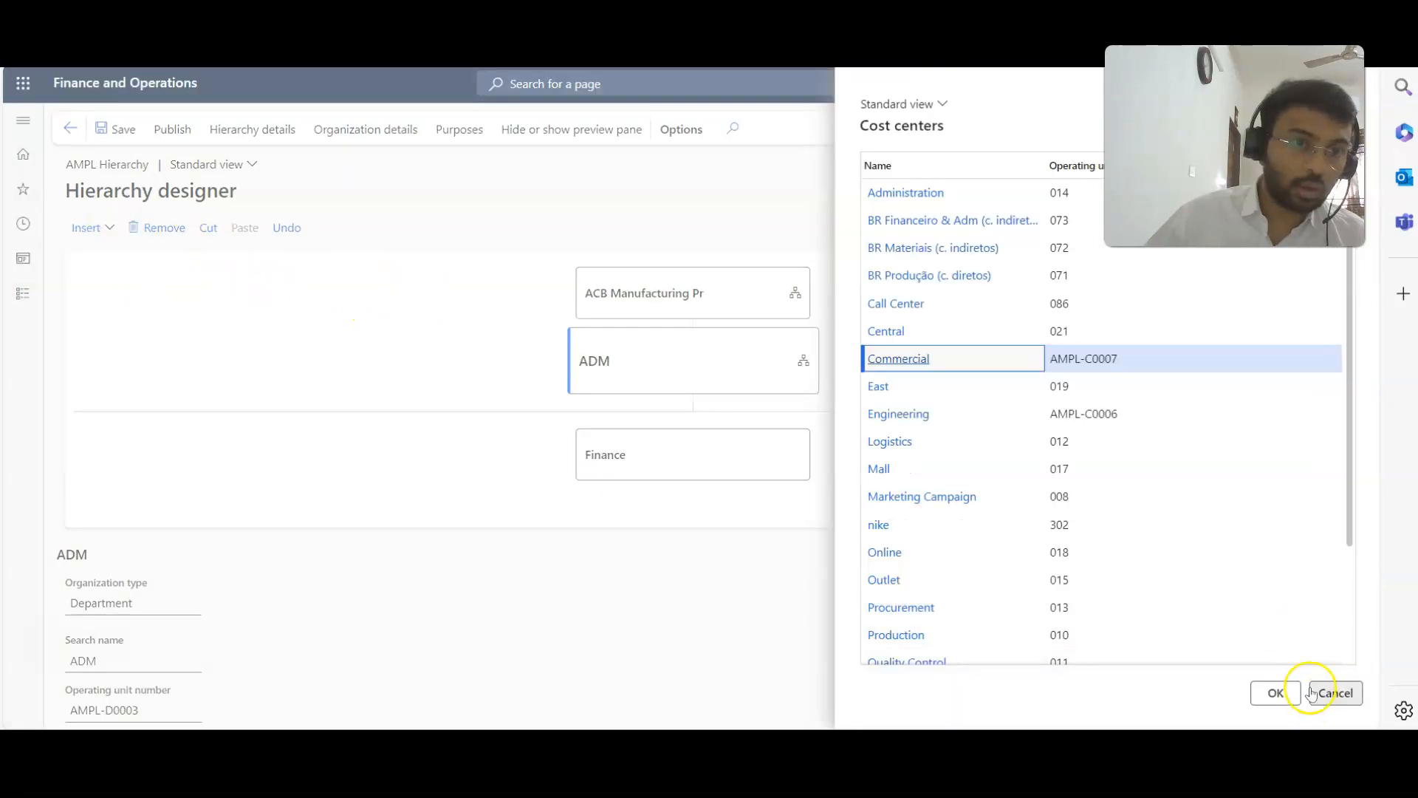
{"action": "left_click", "coordinate": [1268, 689]}
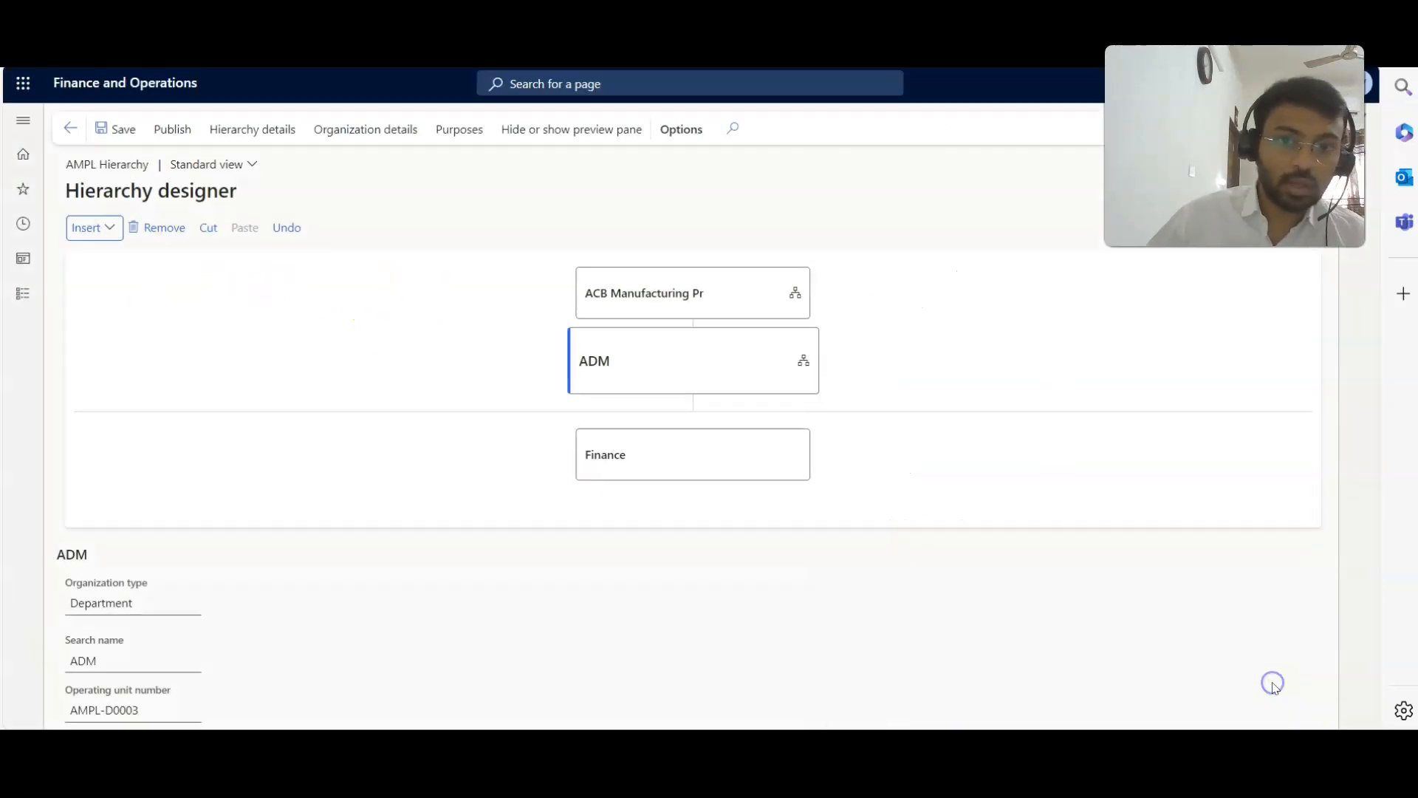
{"action": "left_click", "coordinate": [650, 291]}
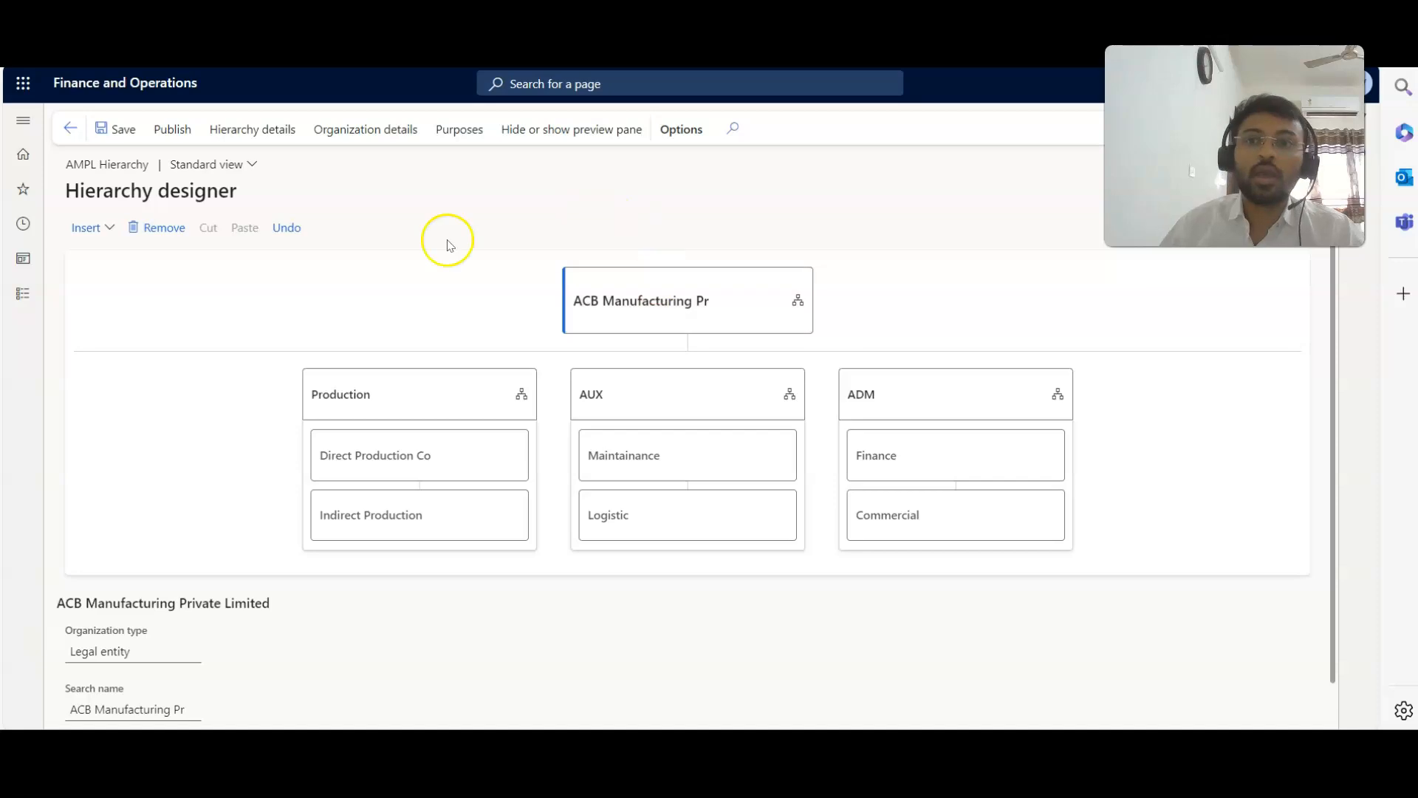
Publish the AMPL Hierarchy with an effective date of 4/1/2024, leaving the change description empty.
{"action": "left_click", "coordinate": [177, 132]}
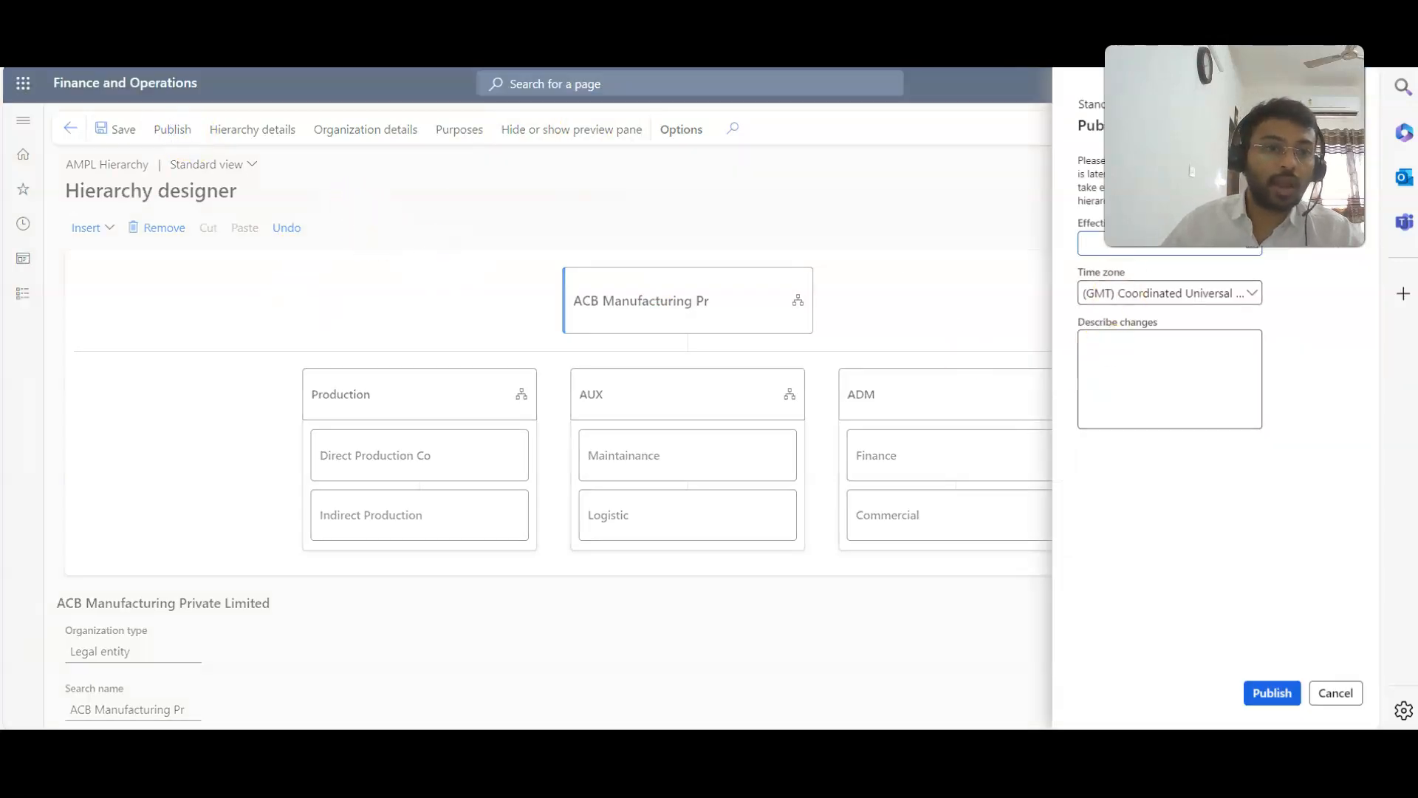
{"action": "left_click", "coordinate": [1252, 243]}
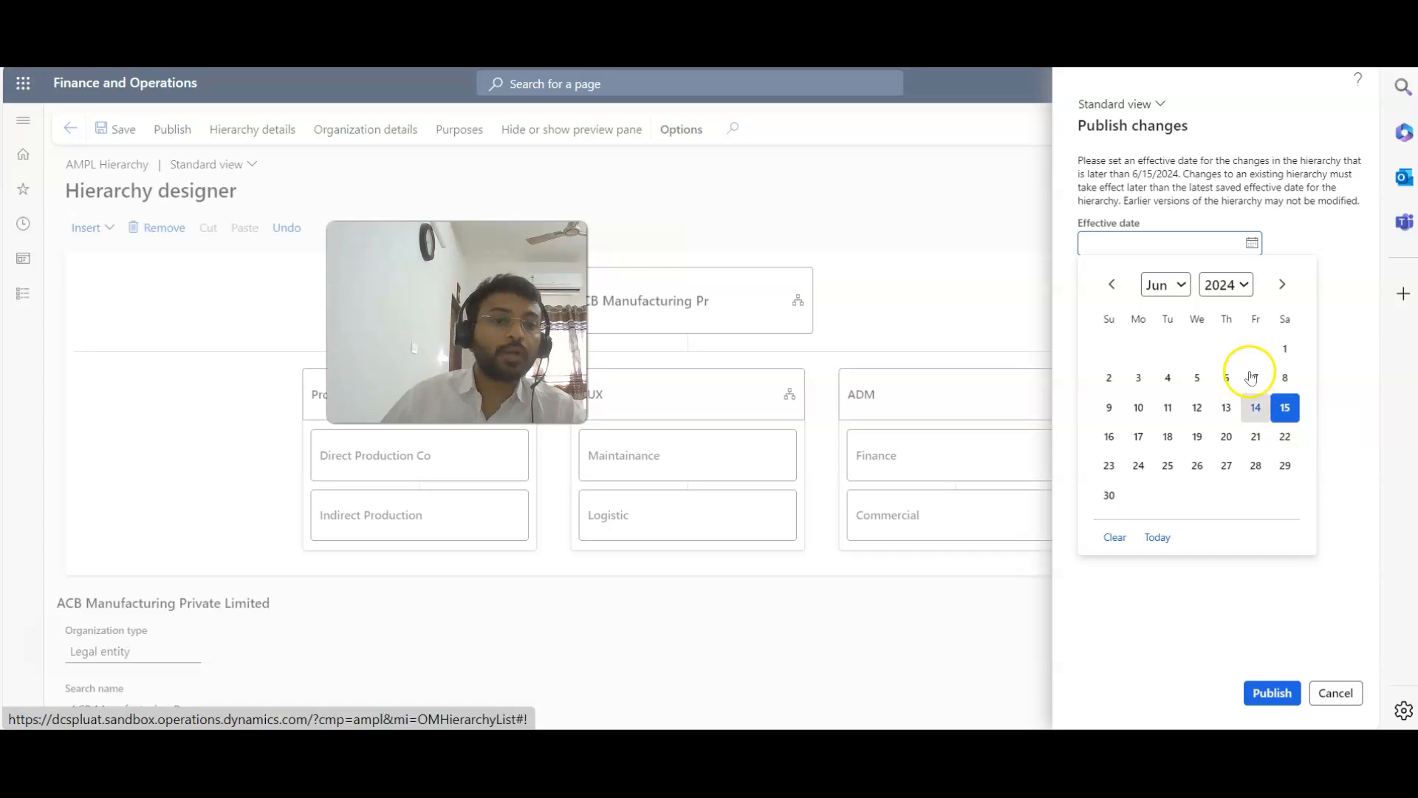
{"action": "left_click", "coordinate": [1110, 288]}
{"action": "left_click", "coordinate": [1111, 288]}
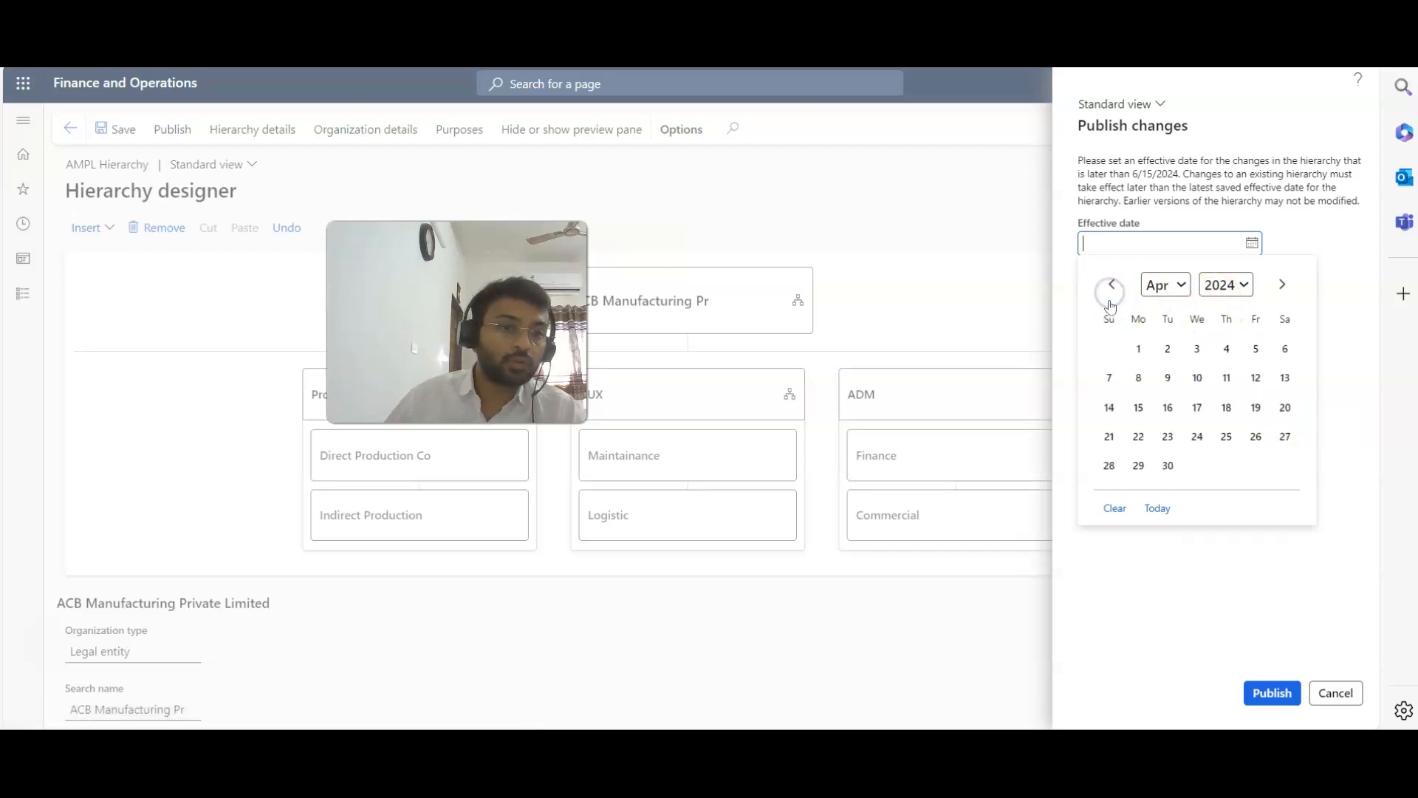
{"action": "left_click", "coordinate": [1138, 348]}
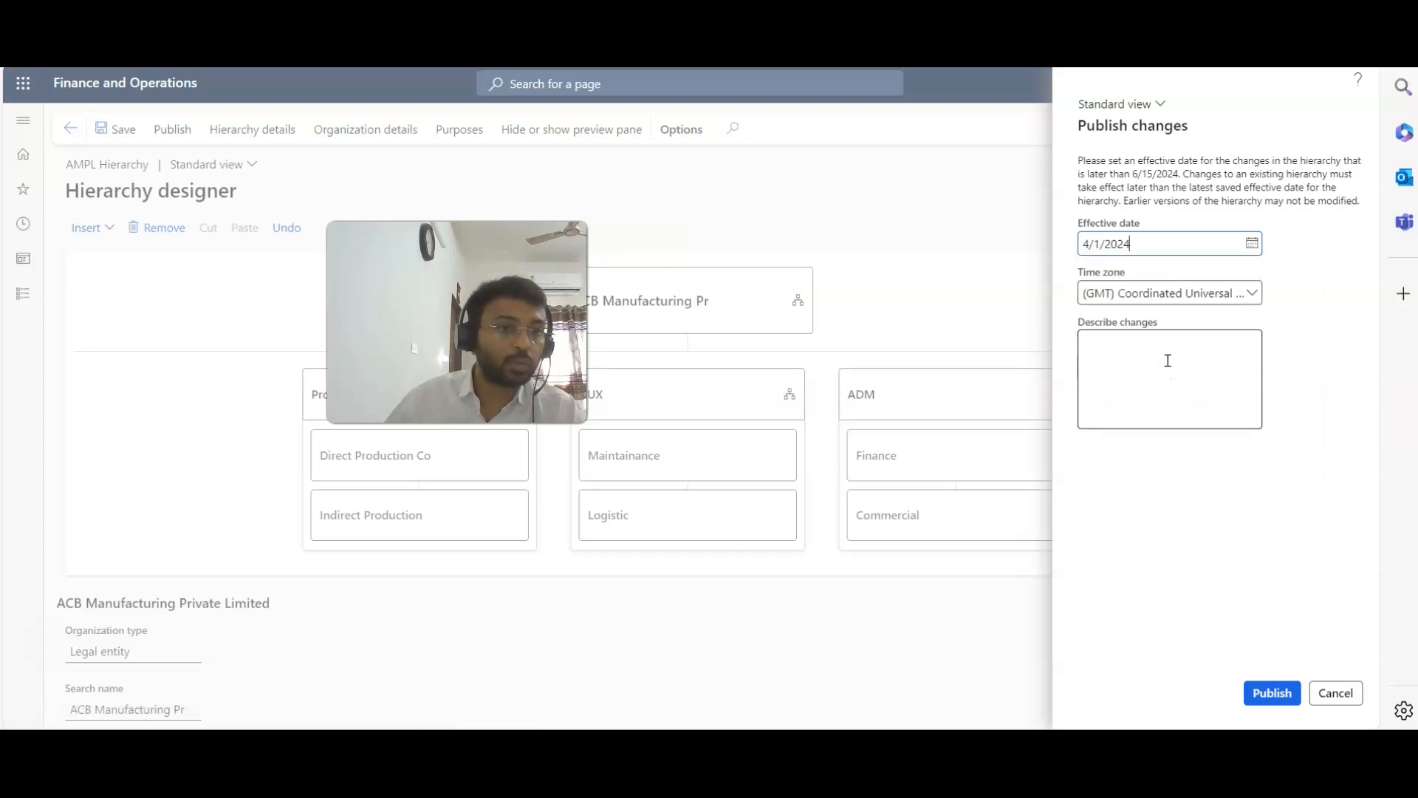
{"action": "left_click", "coordinate": [1171, 375]}
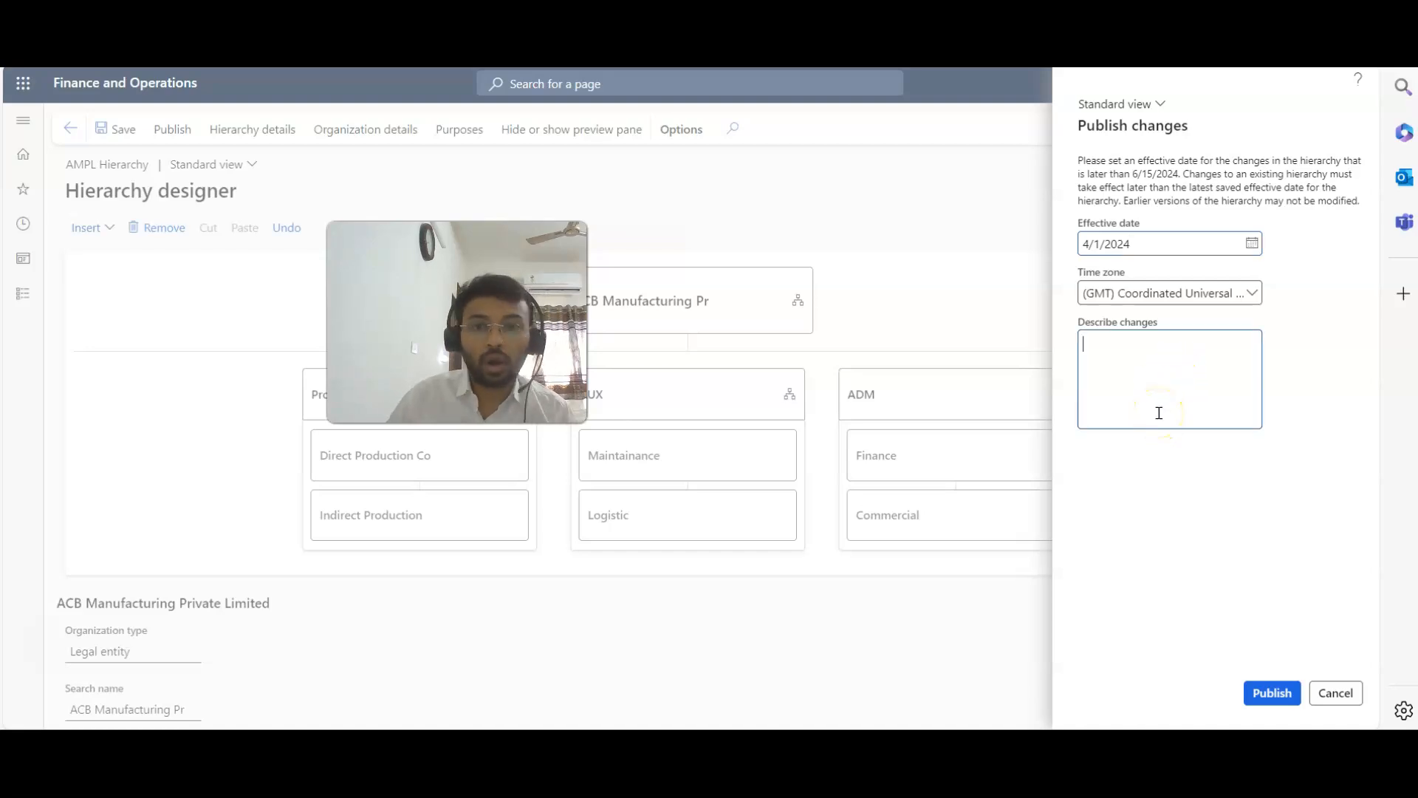
{"action": "left_click", "coordinate": [1288, 697]}
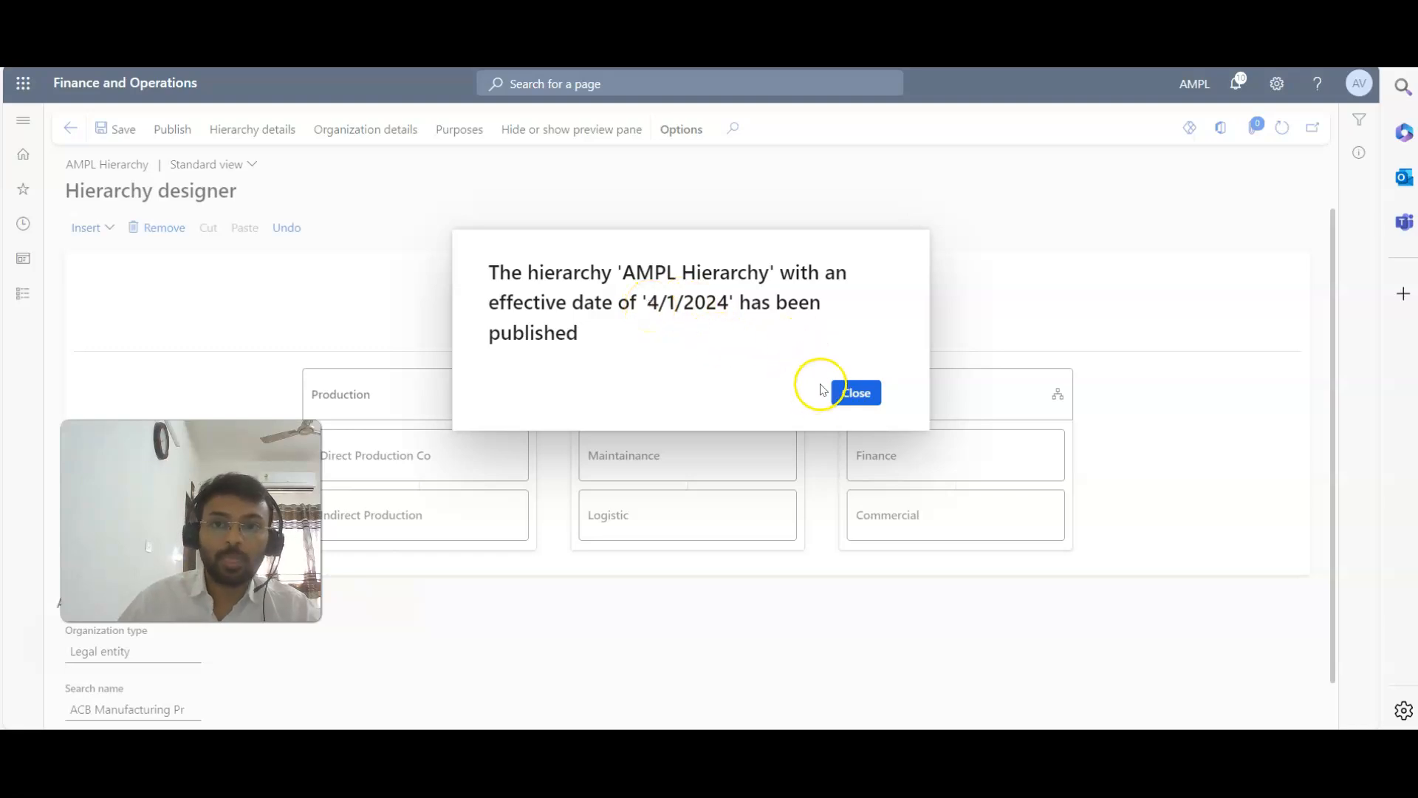
{"action": "left_click", "coordinate": [849, 391]}
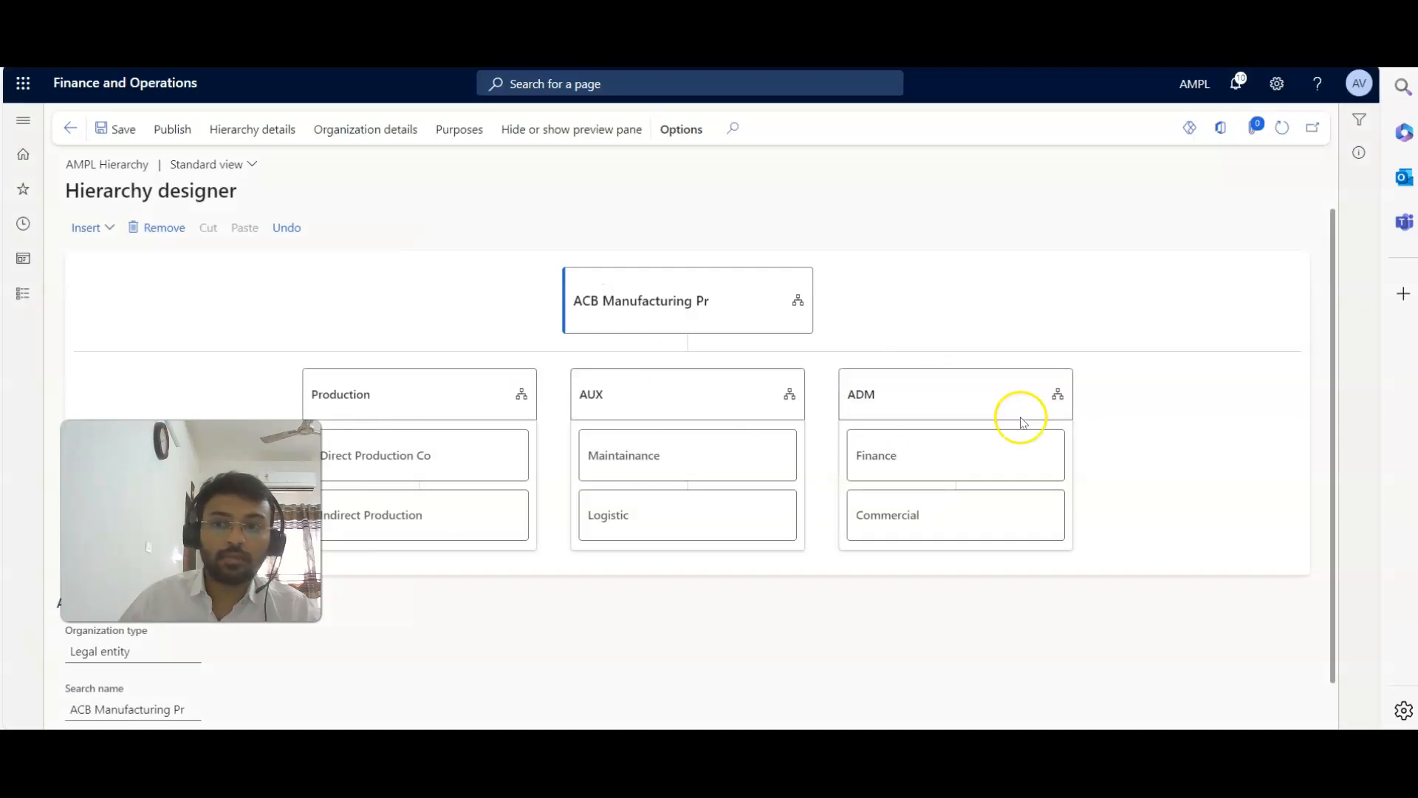
{"action": "left_click", "coordinate": [169, 129]}
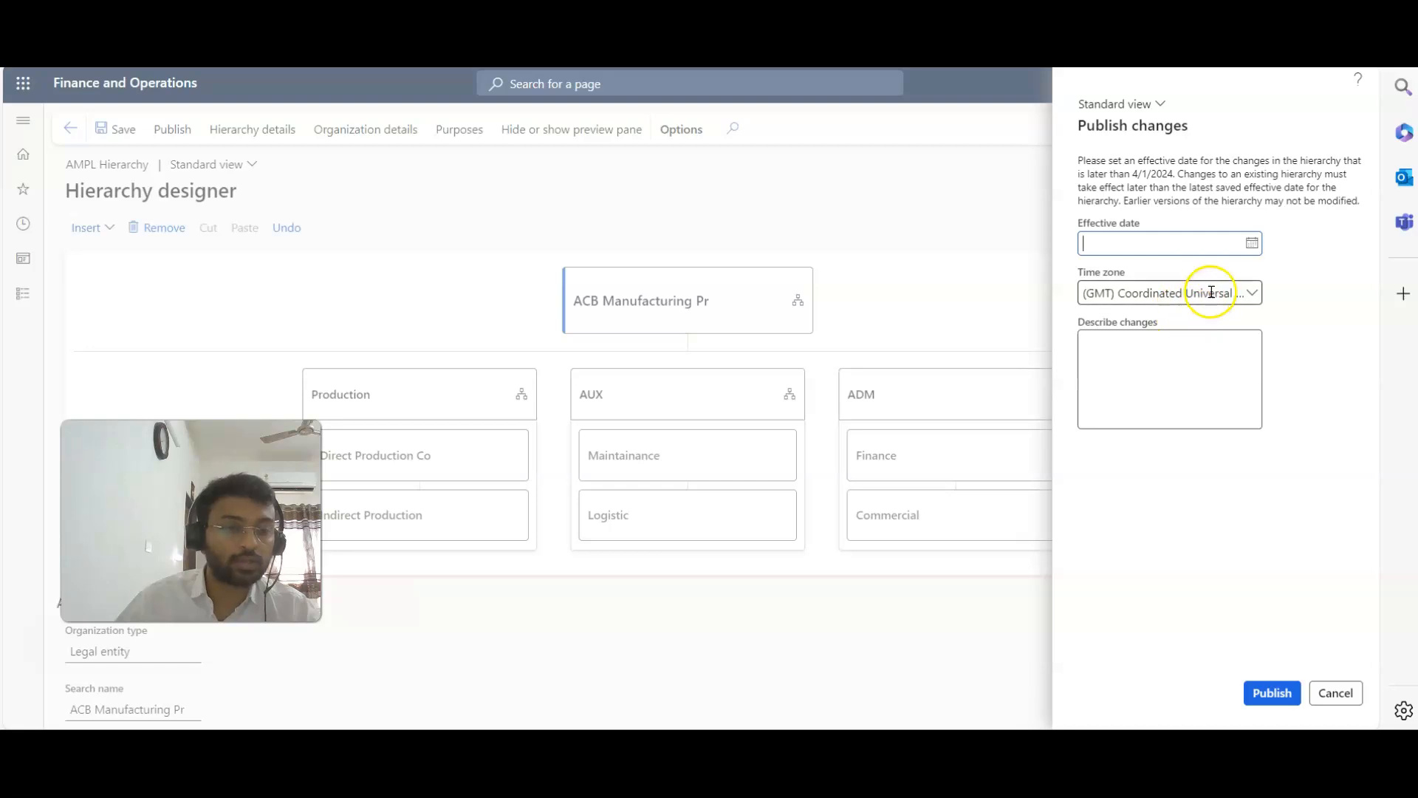
{"action": "left_click", "coordinate": [1251, 243]}
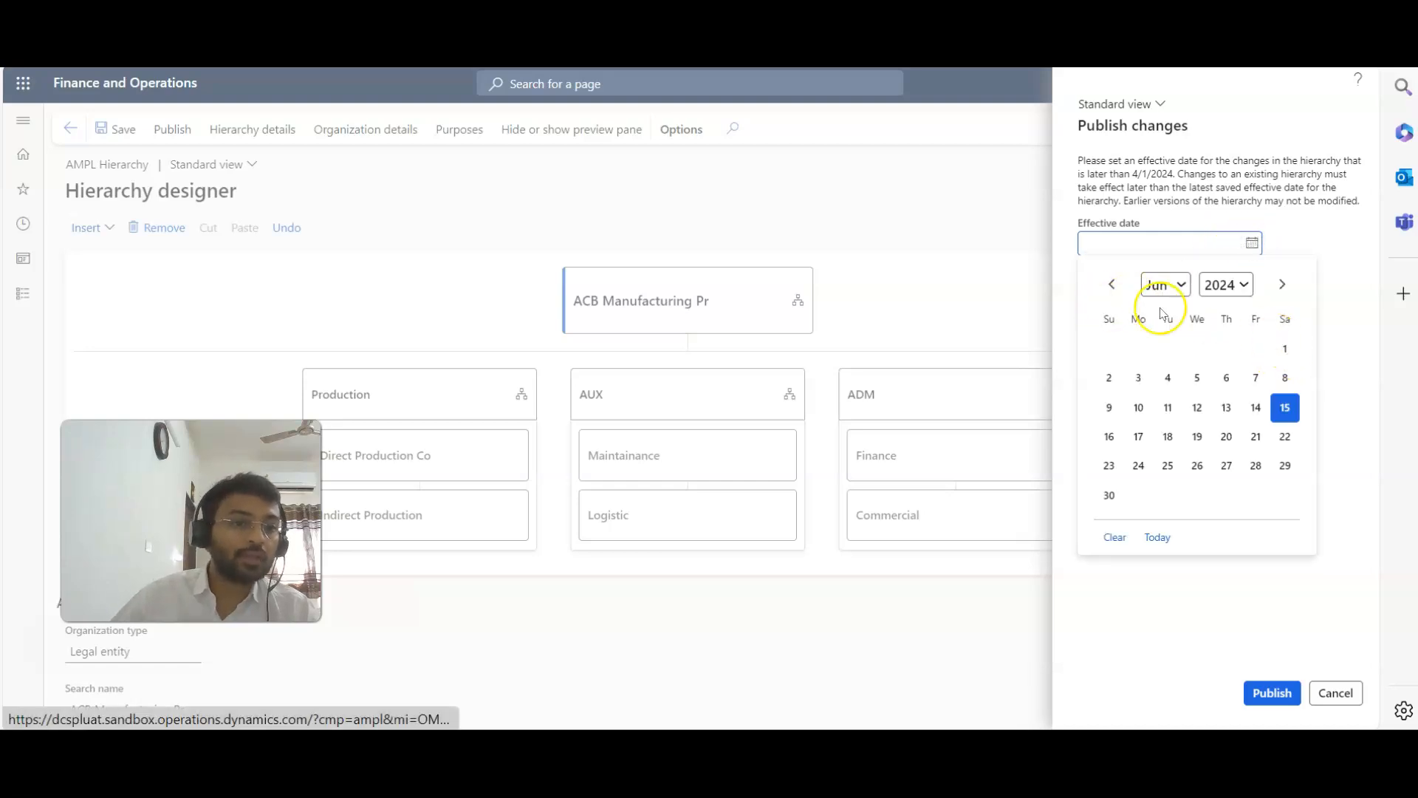
{"action": "left_click", "coordinate": [1110, 284]}
{"action": "left_click", "coordinate": [1111, 284]}
{"action": "left_click", "coordinate": [1111, 285]}
{"action": "left_click", "coordinate": [1285, 285]}
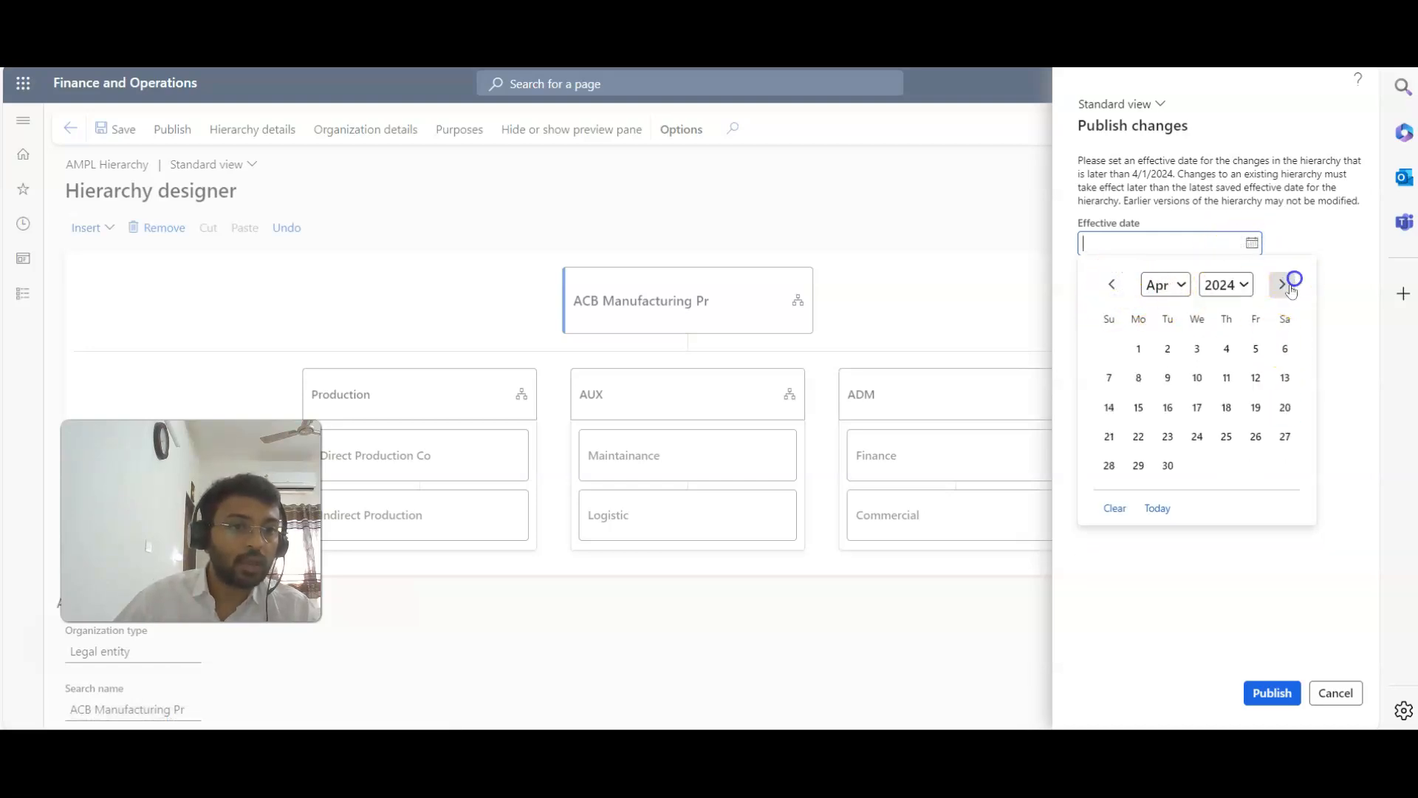
{"action": "left_click", "coordinate": [1169, 482]}
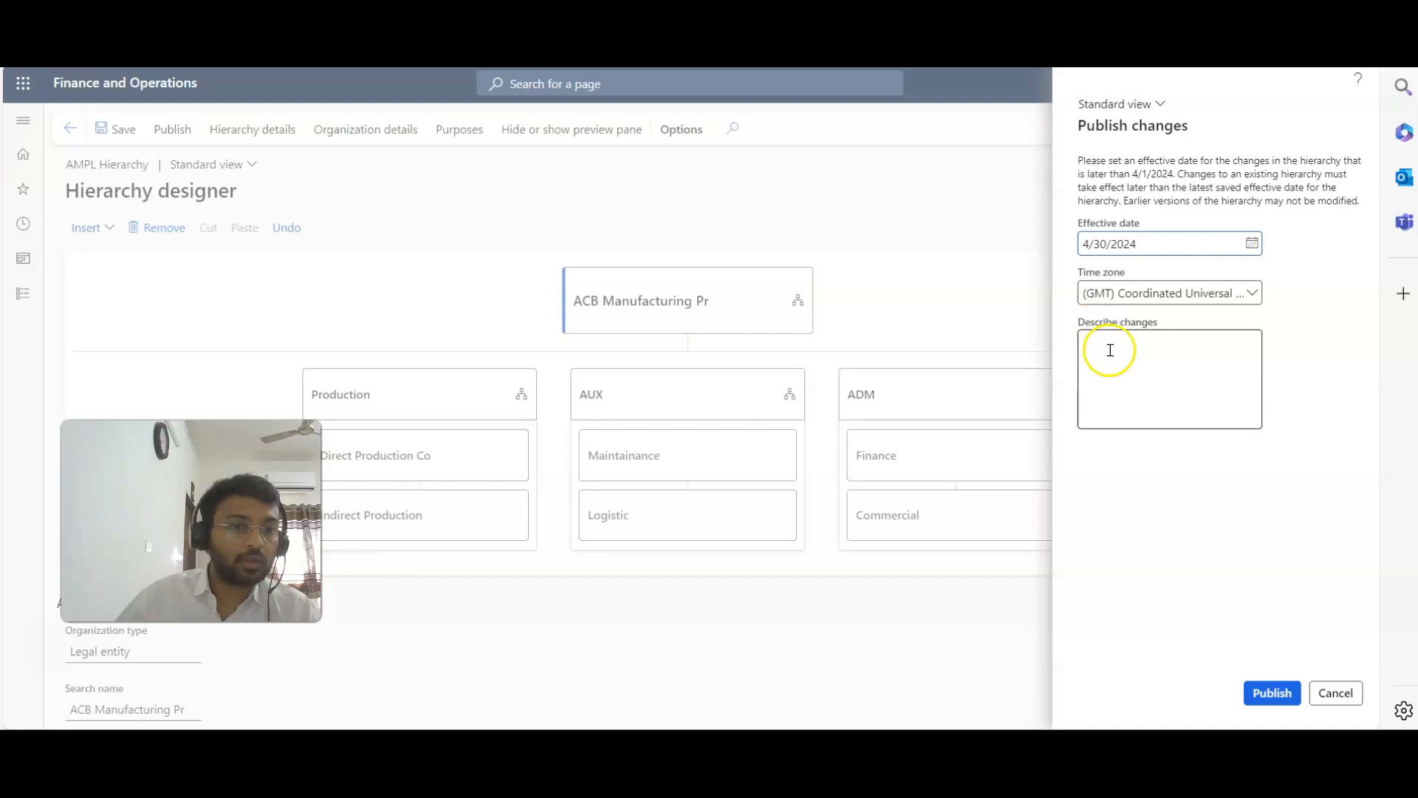
{"action": "left_click", "coordinate": [1114, 378]}
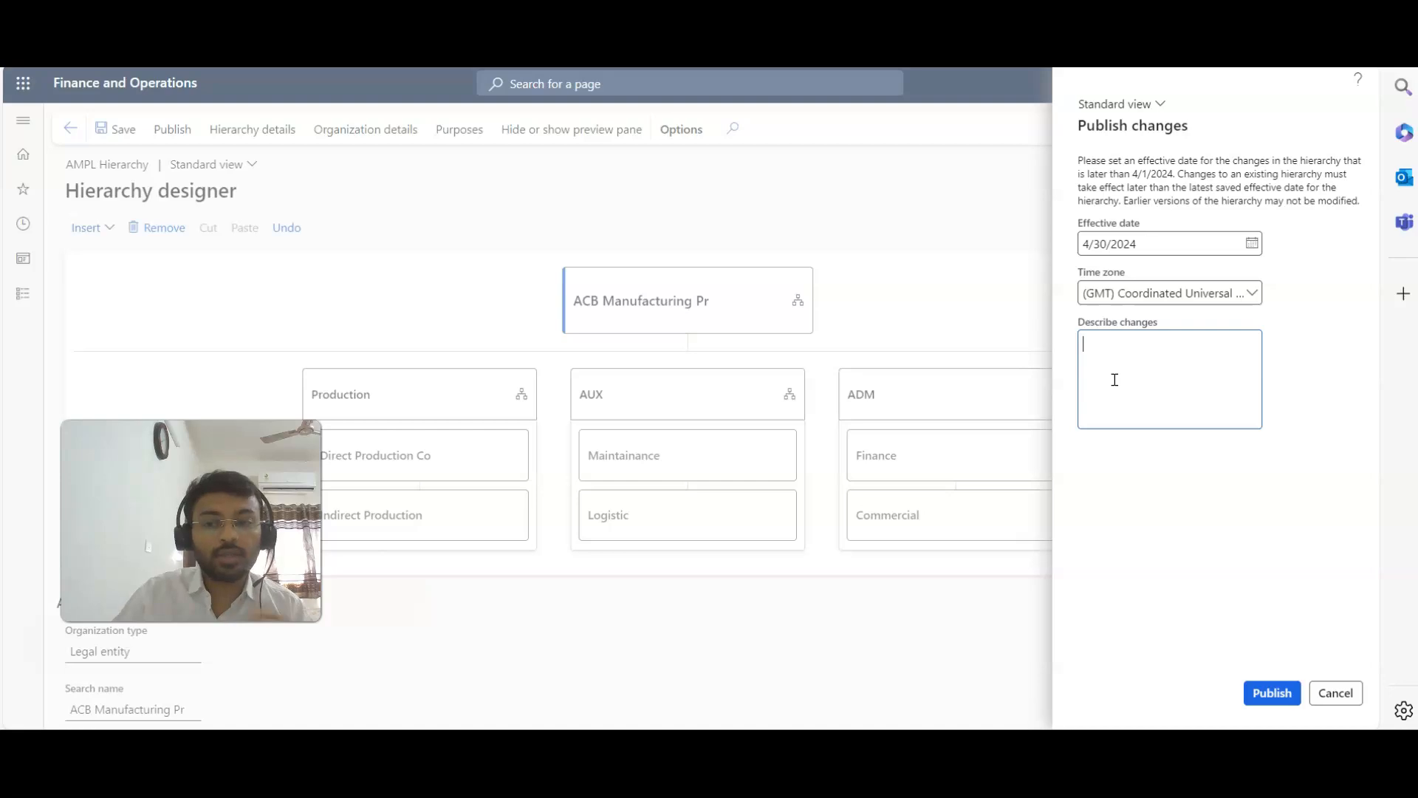
{"action": "left_click", "coordinate": [1337, 695]}
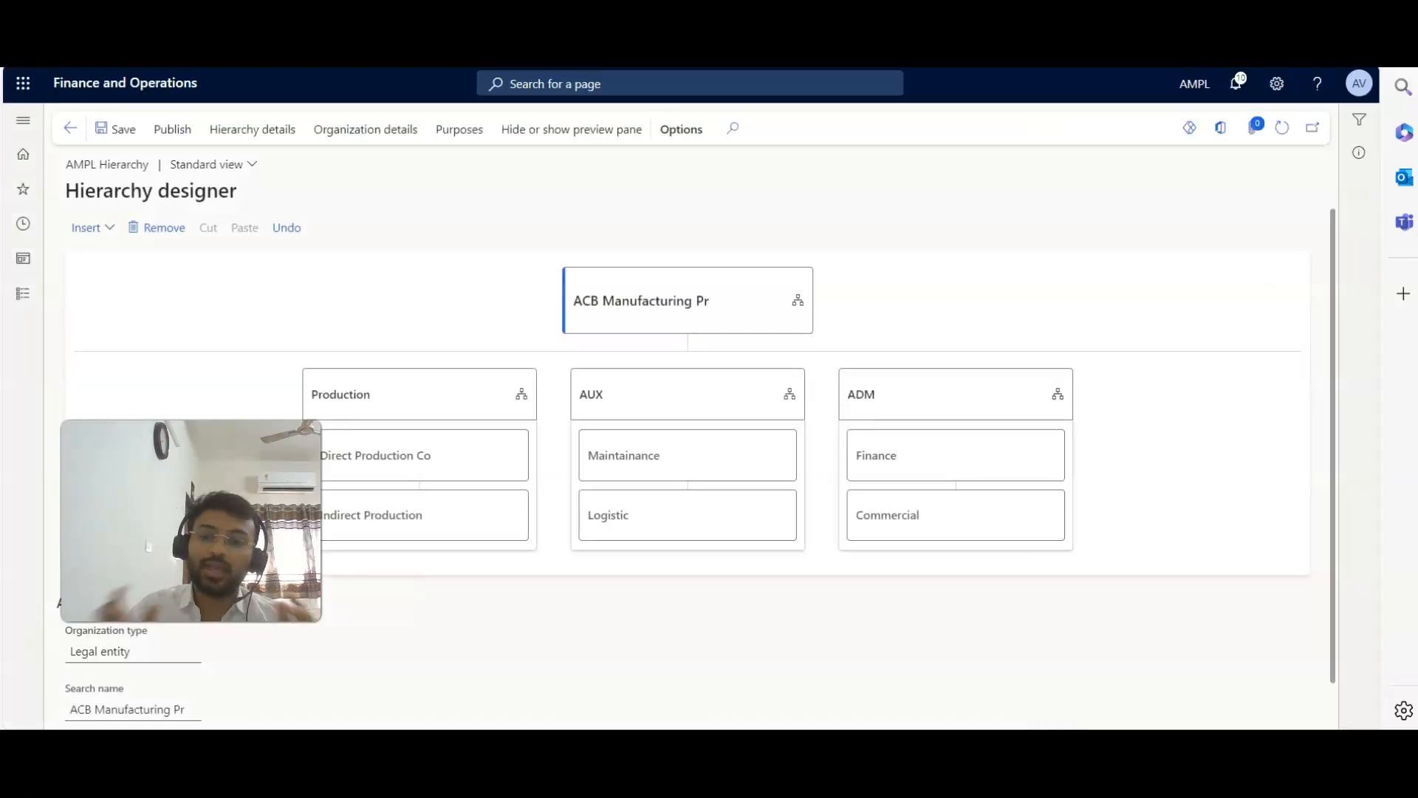